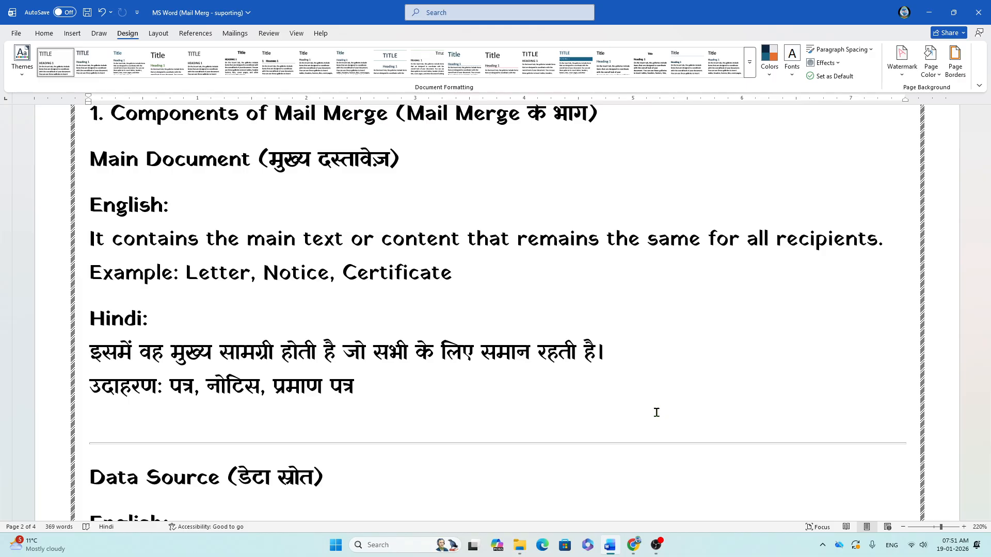
Step: Scroll through the notes, selecting and then deselecting the «Name», «Address» example text
{"action": "scroll", "coordinate": [656, 413], "scroll_direction": "down", "scroll_amount": 3}
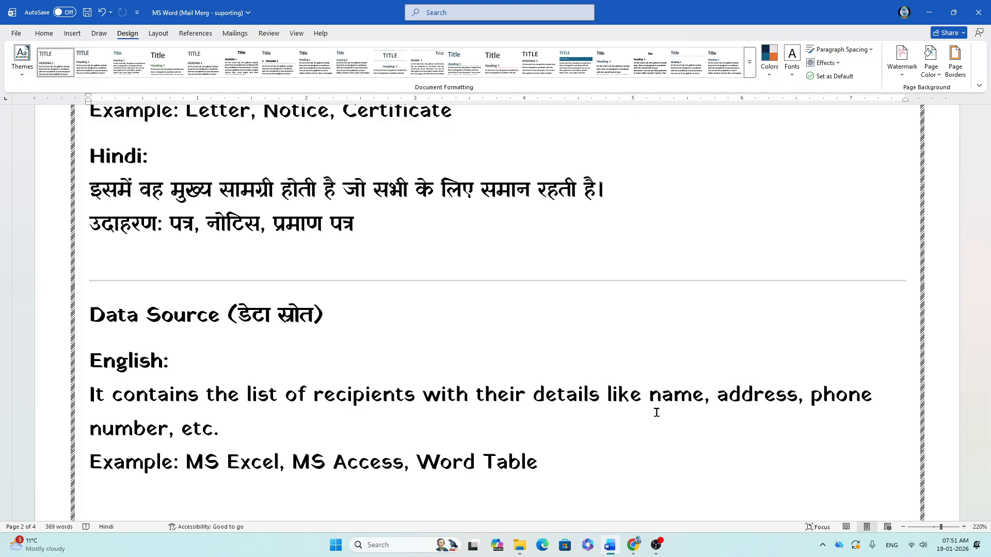
{"action": "scroll", "coordinate": [657, 413], "scroll_direction": "down", "scroll_amount": 3}
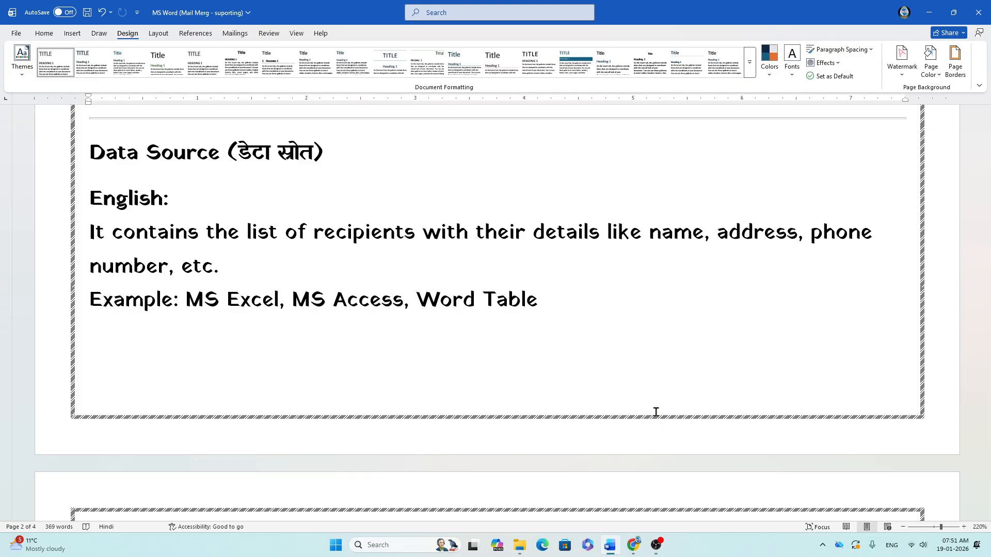
{"action": "scroll", "coordinate": [655, 412], "scroll_direction": "down", "scroll_amount": 4}
{"action": "scroll", "coordinate": [655, 412], "scroll_direction": "down", "scroll_amount": 2}
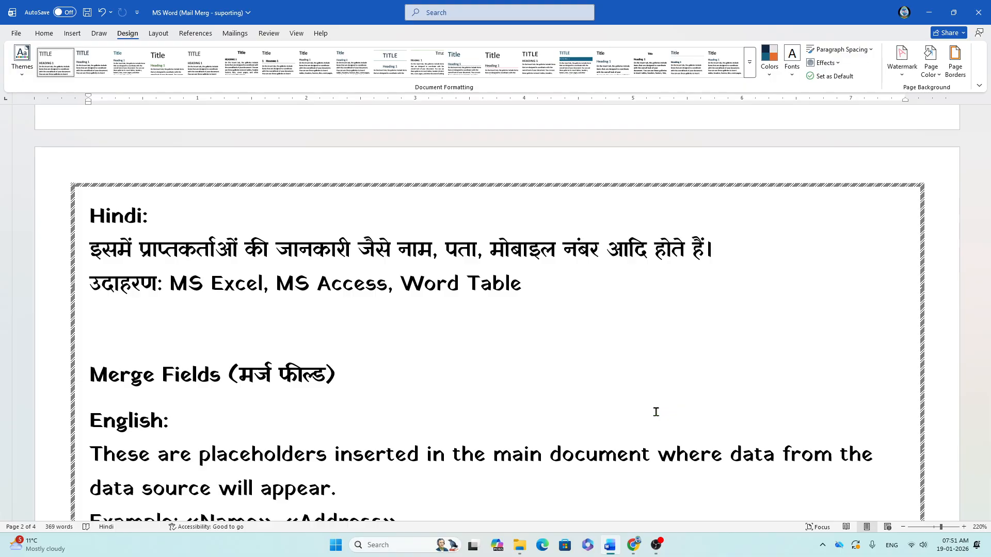
{"action": "scroll", "coordinate": [656, 412], "scroll_direction": "down", "scroll_amount": 5}
{"action": "scroll", "coordinate": [655, 412], "scroll_direction": "up", "scroll_amount": 1}
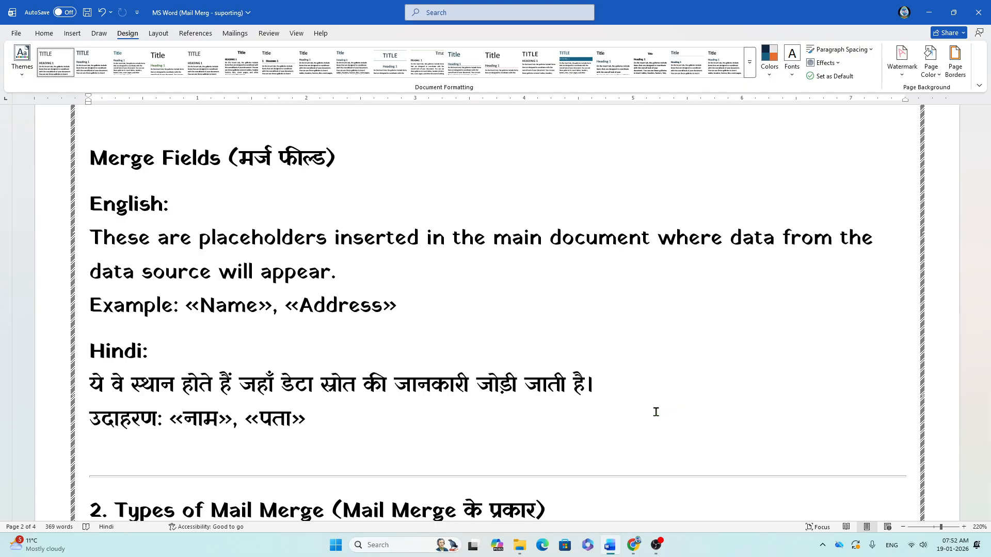
{"action": "left_click", "coordinate": [187, 308]}
{"action": "left_click_drag", "start_coordinate": [229, 309], "coordinate": [405, 310]}
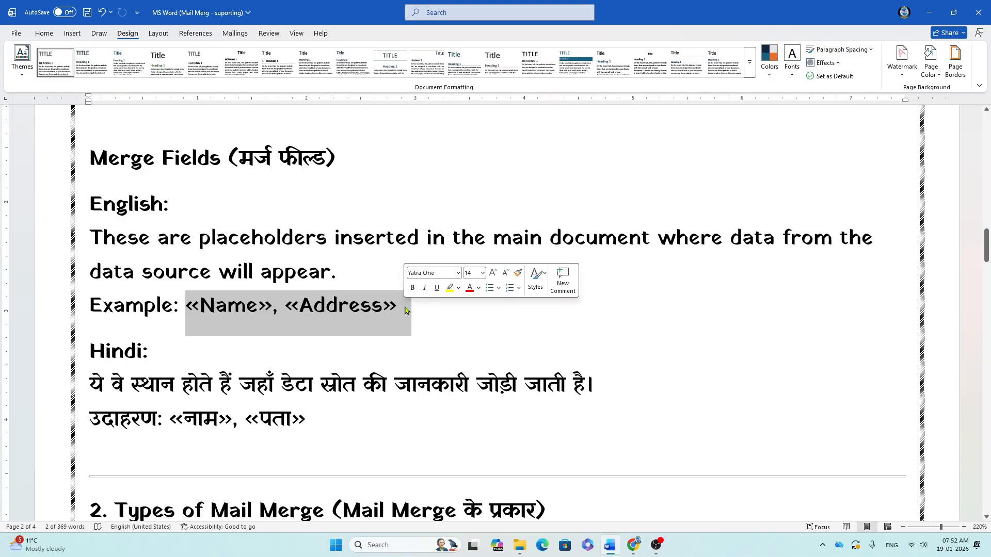
{"action": "scroll", "coordinate": [405, 309], "scroll_direction": "down", "scroll_amount": 4}
{"action": "left_click", "coordinate": [408, 289]}
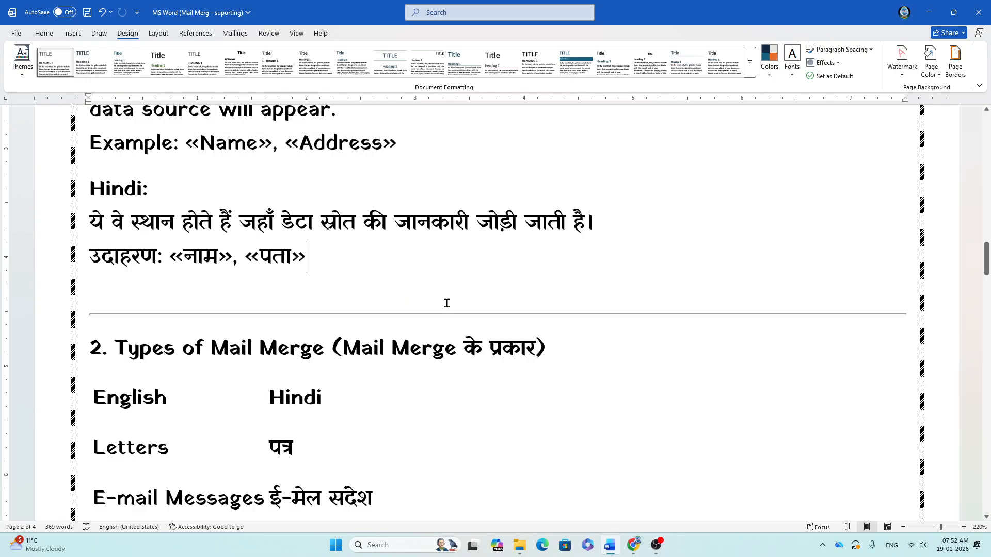
Step: Below the last Hindi bullet, add the heading 'How to use mail-merge for personal usage?'
{"action": "scroll", "coordinate": [449, 315], "scroll_direction": "down", "scroll_amount": 1}
{"action": "scroll", "coordinate": [407, 356], "scroll_direction": "down", "scroll_amount": 2}
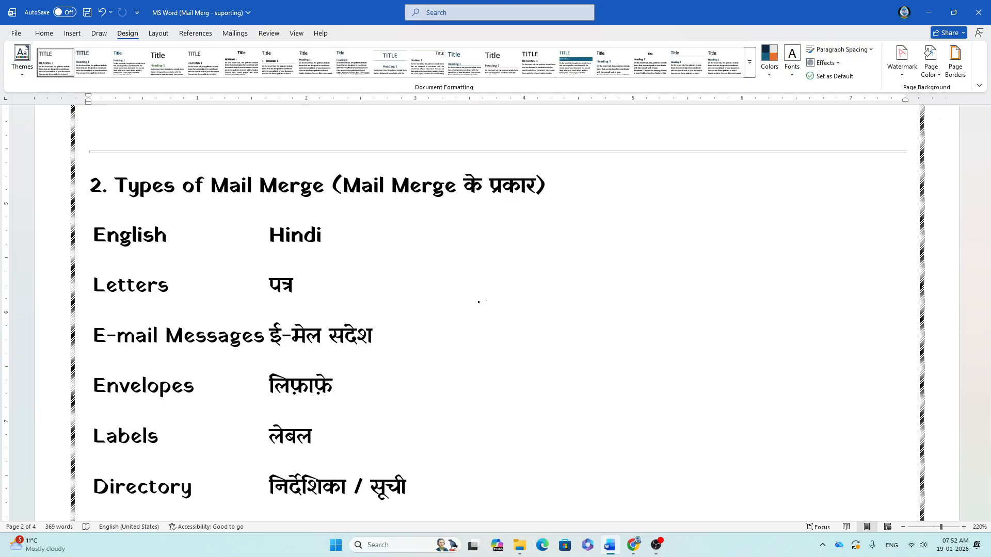
{"action": "scroll", "coordinate": [480, 304], "scroll_direction": "down", "scroll_amount": 10}
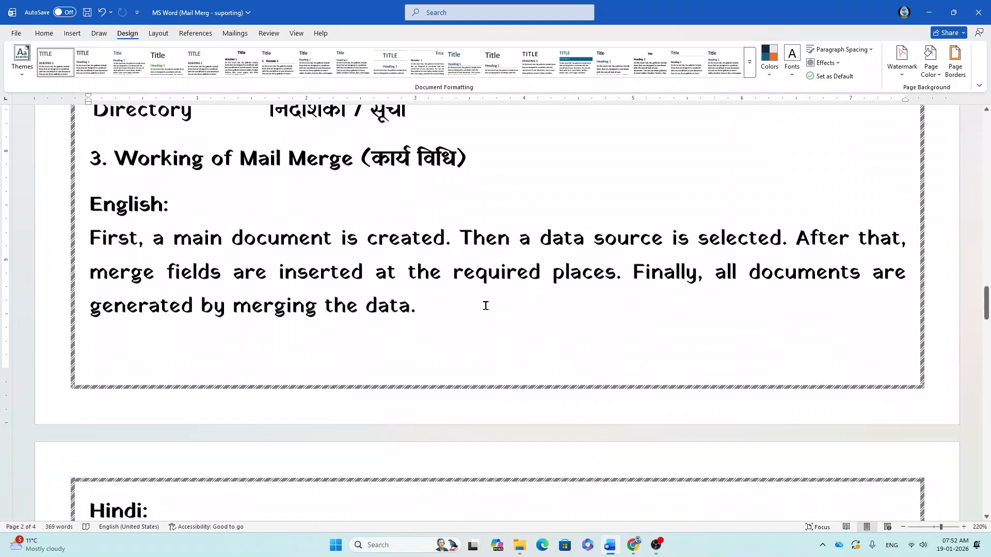
{"action": "scroll", "coordinate": [485, 306], "scroll_direction": "down", "scroll_amount": 2}
{"action": "scroll", "coordinate": [486, 306], "scroll_direction": "up", "scroll_amount": 2}
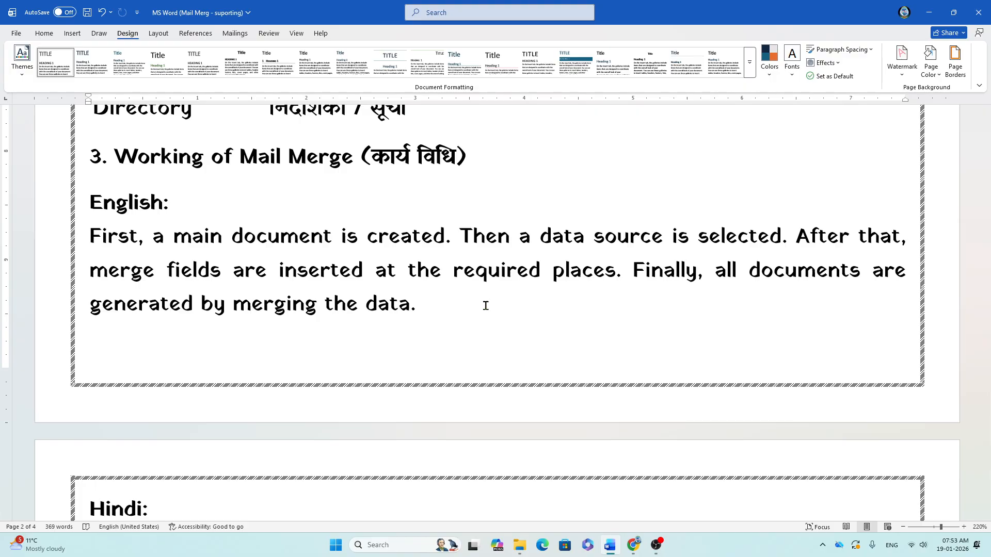
{"action": "scroll", "coordinate": [486, 305], "scroll_direction": "down", "scroll_amount": 7}
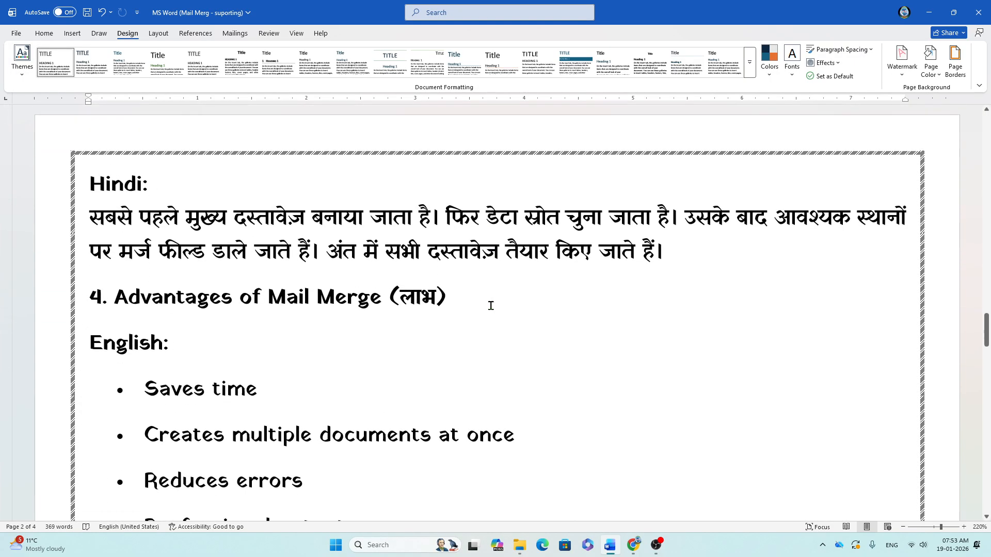
{"action": "scroll", "coordinate": [491, 306], "scroll_direction": "down", "scroll_amount": 2}
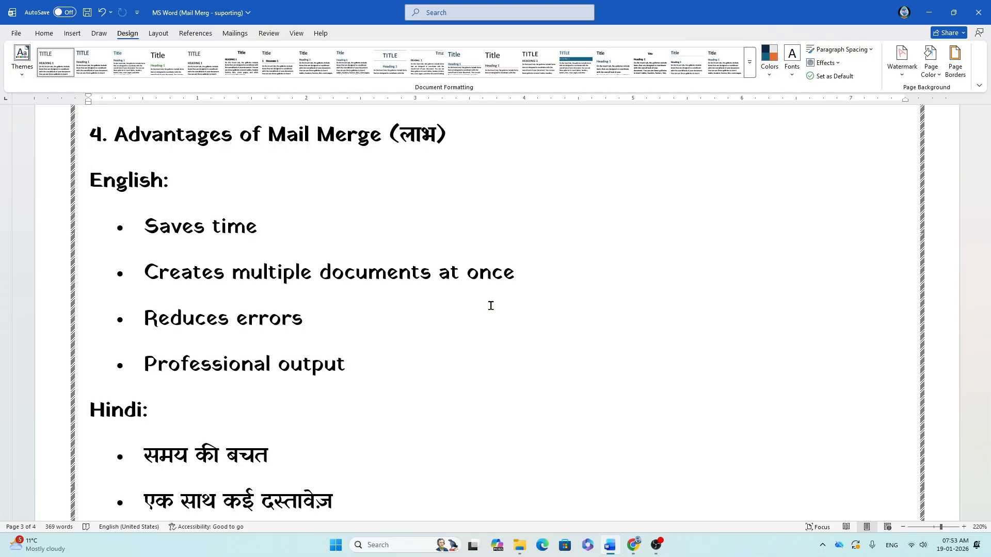
{"action": "scroll", "coordinate": [491, 306], "scroll_direction": "down", "scroll_amount": 10}
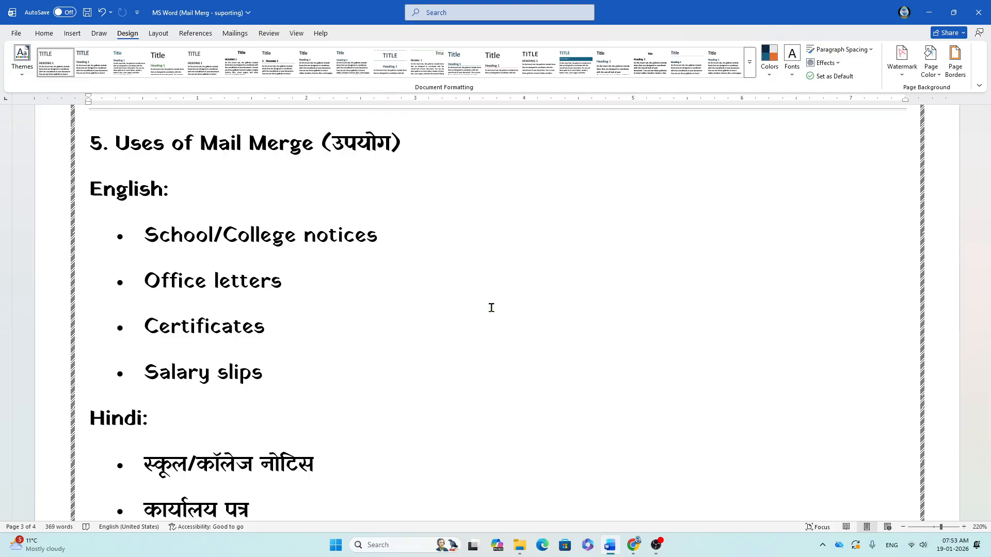
{"action": "scroll", "coordinate": [491, 307], "scroll_direction": "down", "scroll_amount": 12}
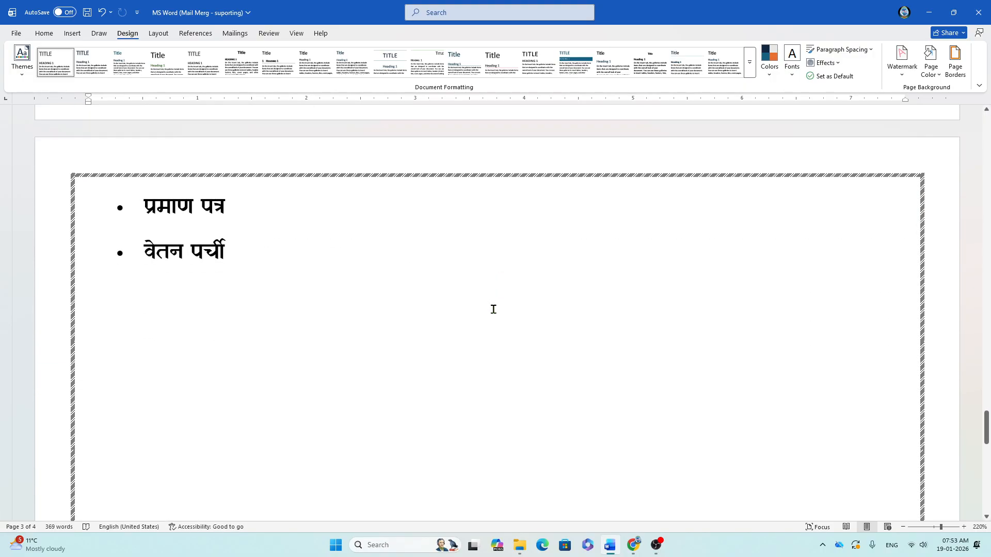
{"action": "scroll", "coordinate": [493, 309], "scroll_direction": "up", "scroll_amount": 4}
{"action": "scroll", "coordinate": [493, 309], "scroll_direction": "down", "scroll_amount": 4}
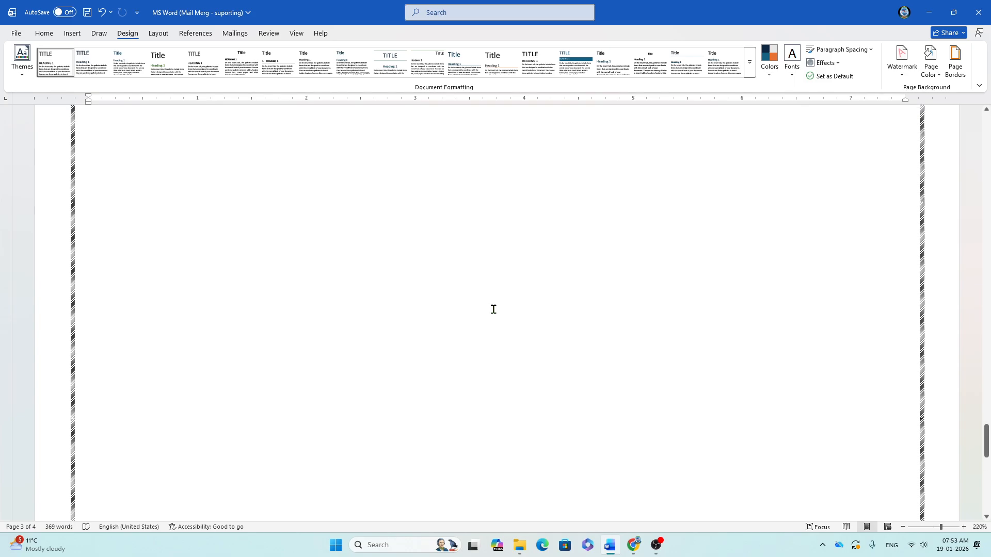
{"action": "scroll", "coordinate": [62, 343], "scroll_direction": "up", "scroll_amount": 2}
{"action": "left_click", "coordinate": [187, 226]}
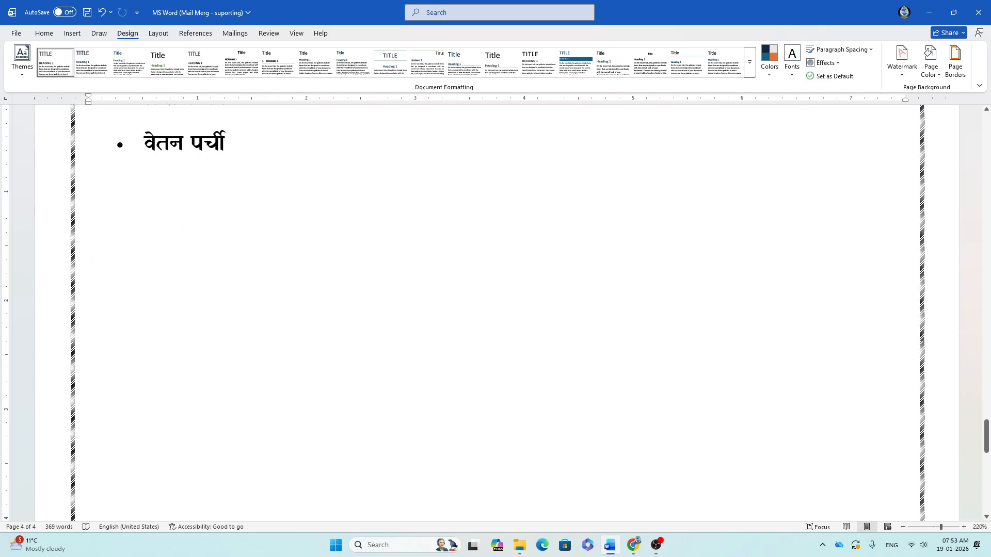
{"action": "type", "text": "How "}
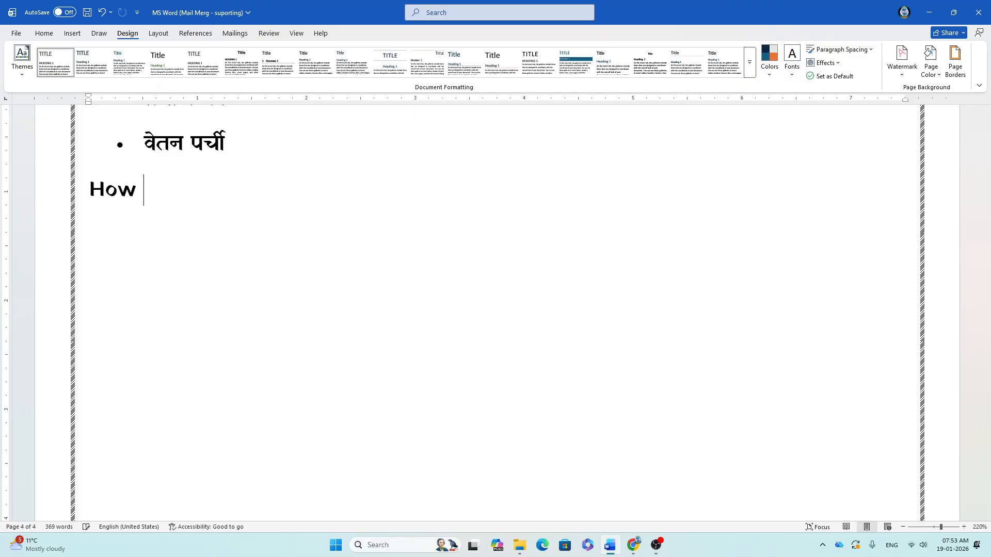
{"action": "type", "text": "to use main"}
{"action": "key", "text": "BackSpace"}
{"action": "type", "text": "l"}
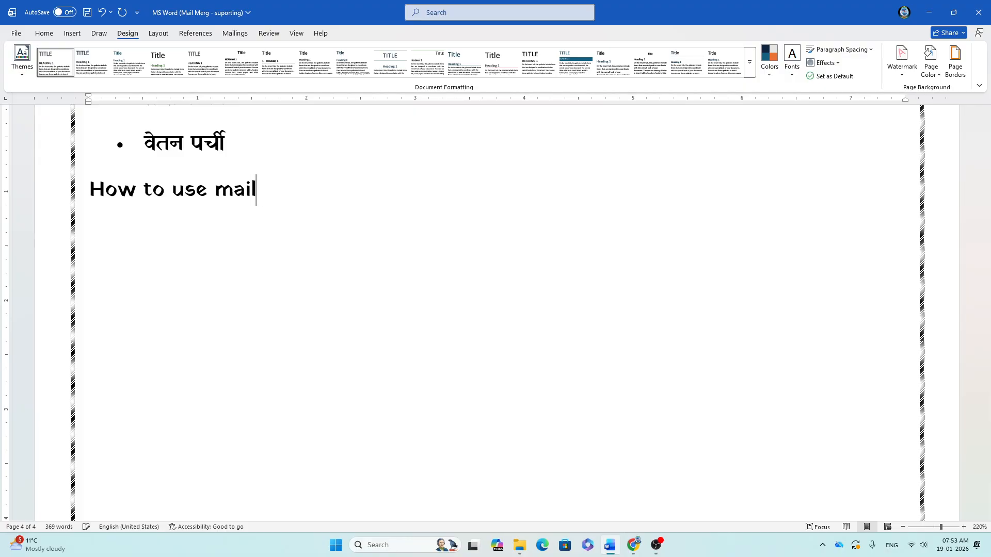
{"action": "type", "text": "-merge"}
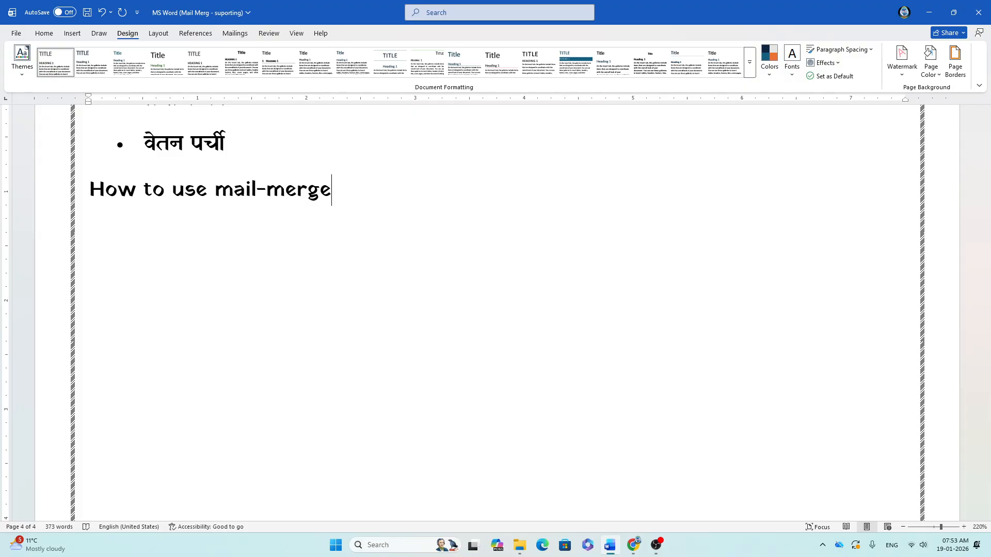
{"action": "type", "text": " for personal usage?"}
{"action": "key", "text": "Return"}
Step: Add a 'Steps: -' line under the heading and save the notes
{"action": "type", "text": "Steps: -"}
{"action": "key", "text": "Return"}
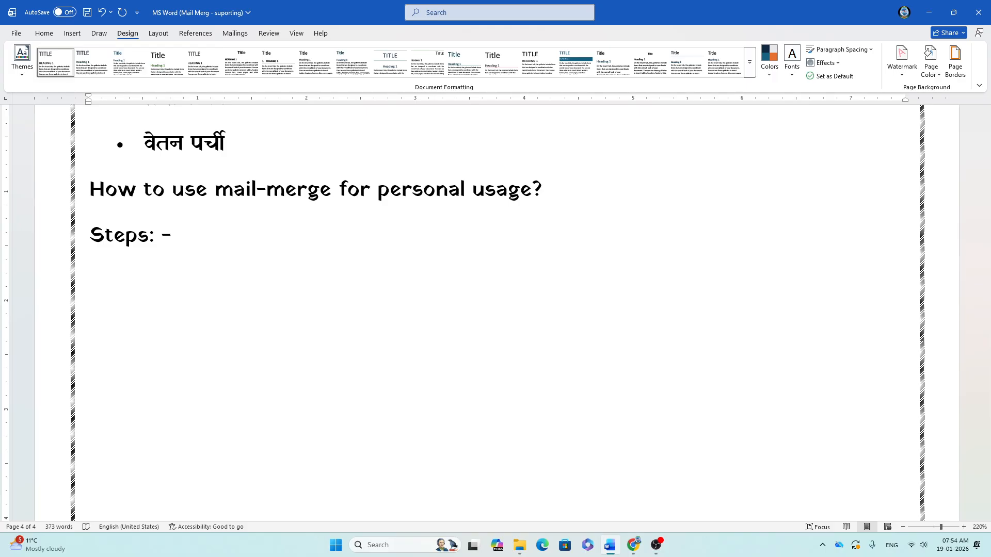
{"action": "key", "text": "ctrl+s"}
Step: Write the first step 'First Open a New Page -' and create a new blank document
{"action": "type", "text": "First Open a New"}
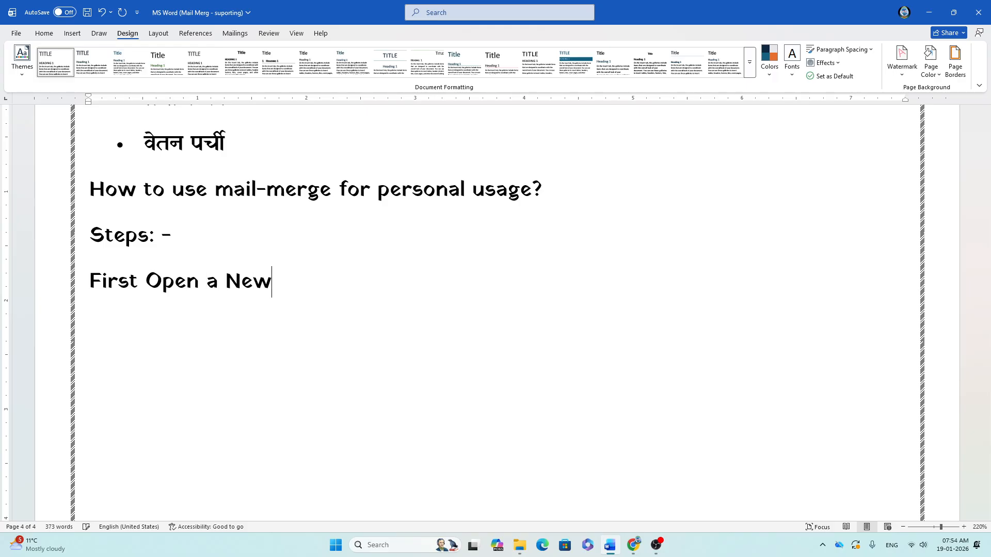
{"action": "type", "text": "ge"}
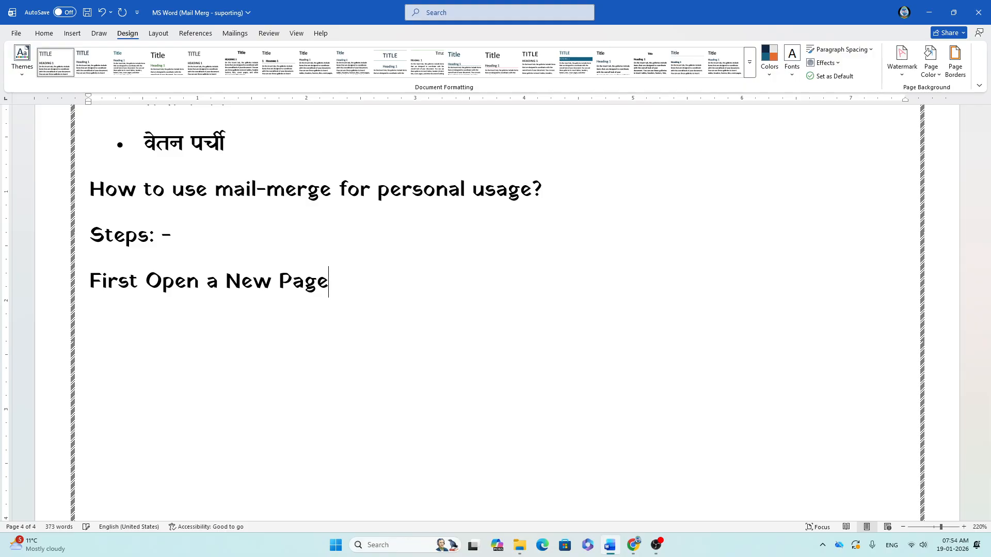
{"action": "type", "text": " -"}
{"action": "key", "text": "ctrl+n"}
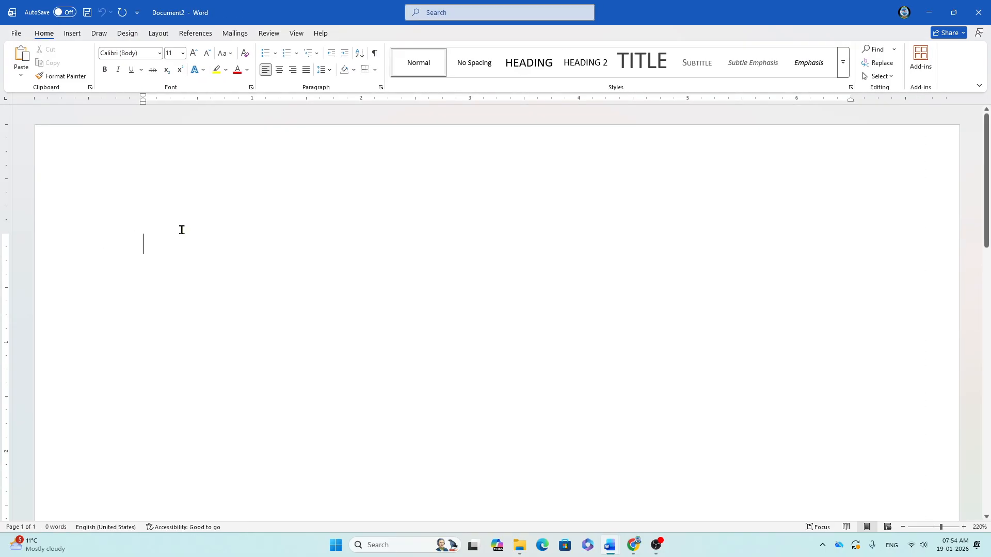
Step: Glance at the Mailings tab's Start Mail Merge list, then return to the notes document
{"action": "left_click", "coordinate": [227, 34]}
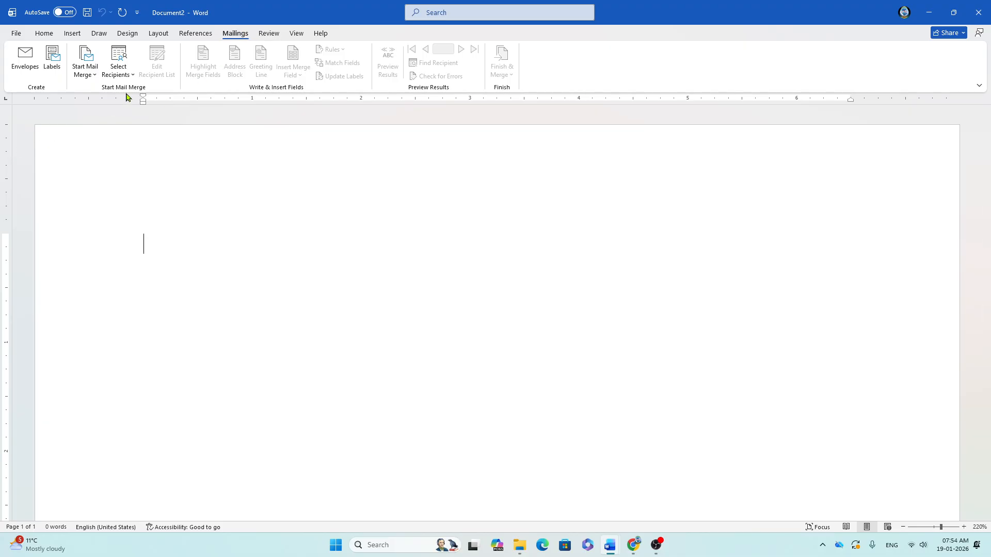
{"action": "left_click", "coordinate": [93, 77]}
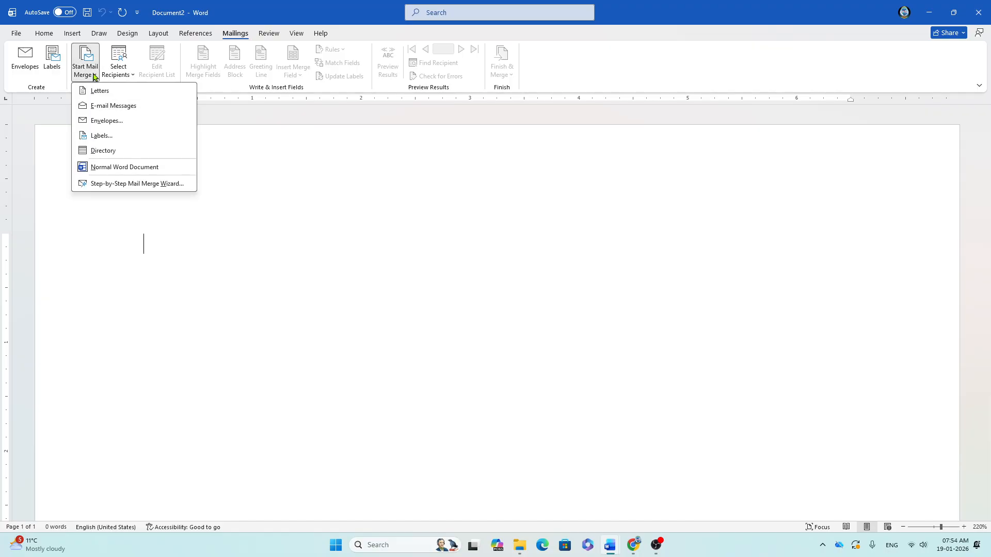
{"action": "left_click", "coordinate": [168, 383]}
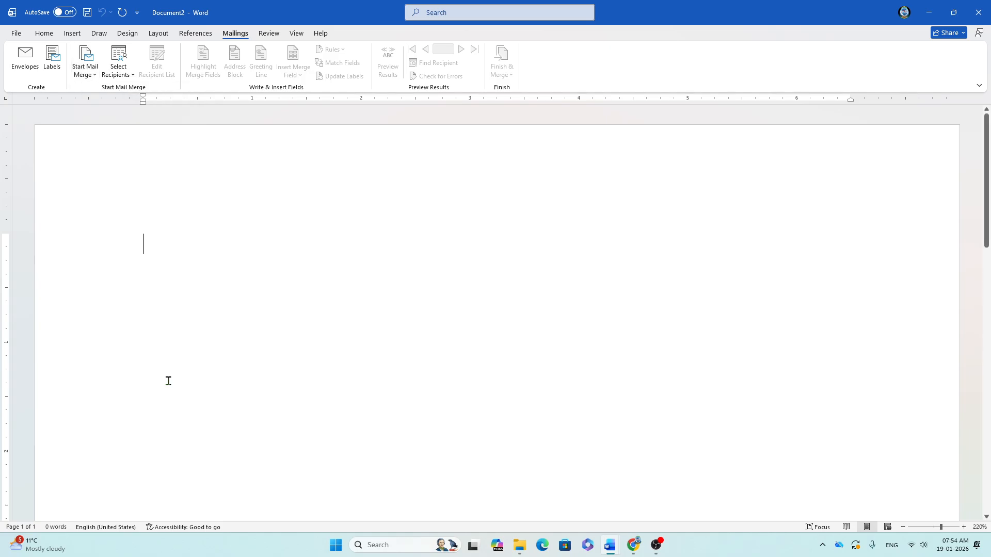
{"action": "key", "text": "alt+Tab"}
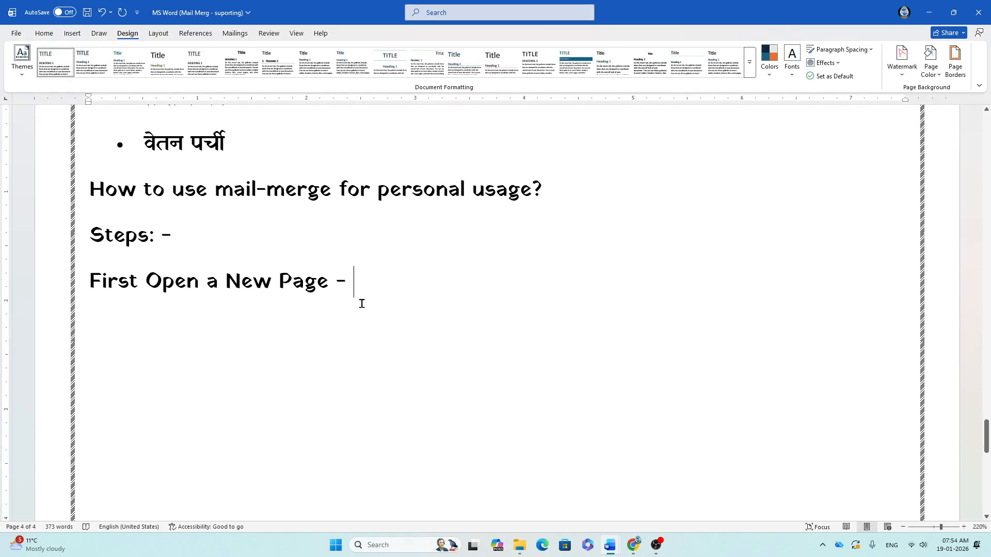
Step: Extend the step line with 'Setup Page - Save your file (Mymain Document (etc)'
{"action": "type", "text": "C"}
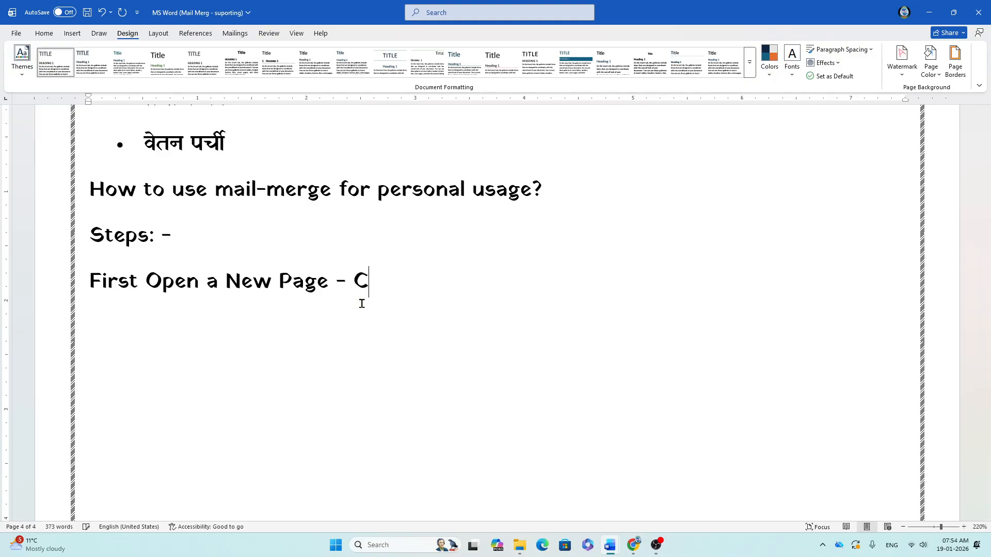
{"action": "key", "text": "BackSpace"}
{"action": "type", "text": "Page"}
{"action": "key", "text": "BackSpace"}
{"action": "key", "text": "BackSpace"}
{"action": "key", "text": "BackSpace"}
{"action": "key", "text": "BackSpace"}
{"action": "type", "text": "Setup Page"}
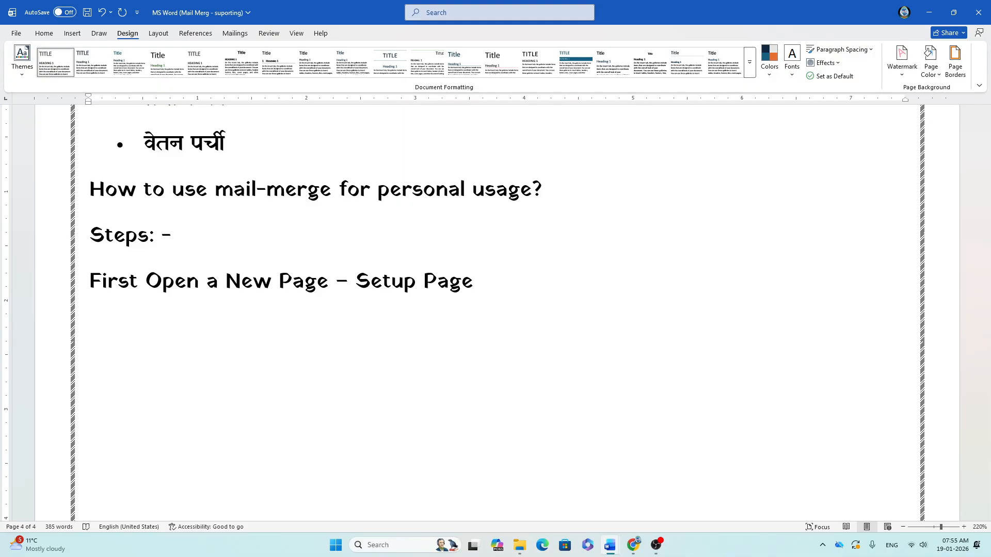
{"action": "type", "text": "-"}
{"action": "type", "text": "Fiv"}
{"action": "key", "text": "BackSpace"}
{"action": "key", "text": "BackSpace"}
{"action": "key", "text": "BackSpace"}
{"action": "type", "text": "sA"}
{"action": "key", "text": "BackSpace"}
{"action": "key", "text": "BackSpace"}
{"action": "type", "text": "Save "}
{"action": "type", "text": "you fi"}
{"action": "key", "text": "BackSpace"}
{"action": "key", "text": "BackSpace"}
{"action": "key", "text": "BackSpace"}
{"action": "type", "text": "r f"}
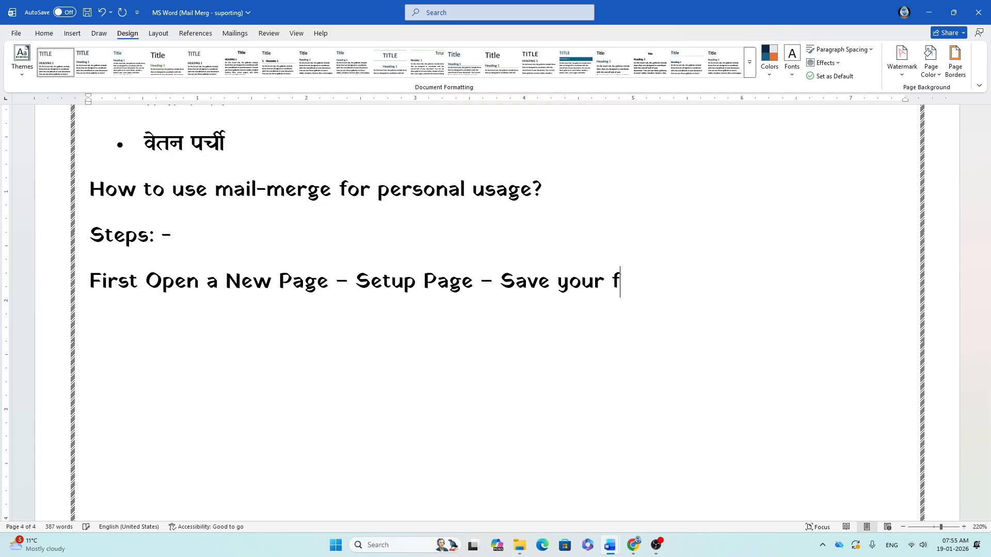
{"action": "type", "text": "ile (M"}
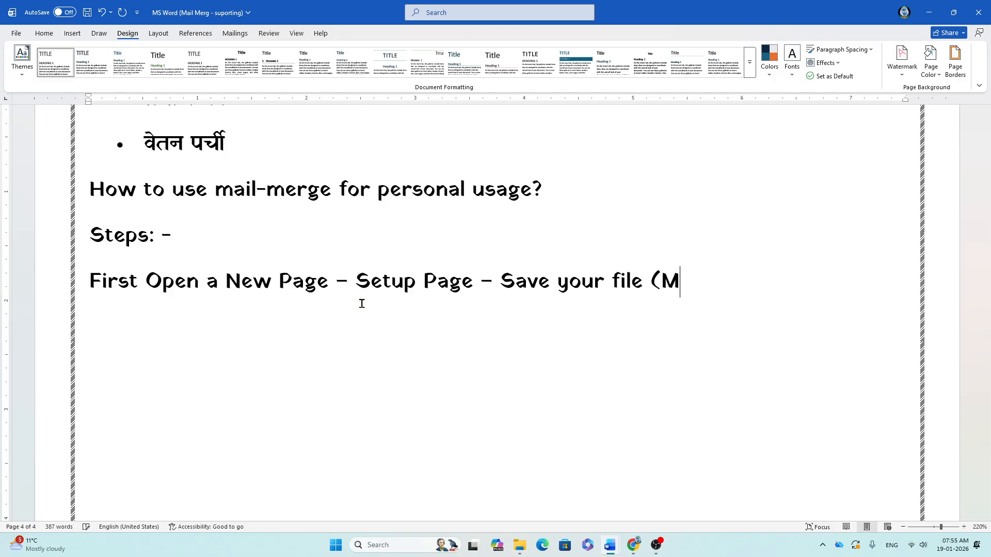
{"action": "type", "text": "ymain"}
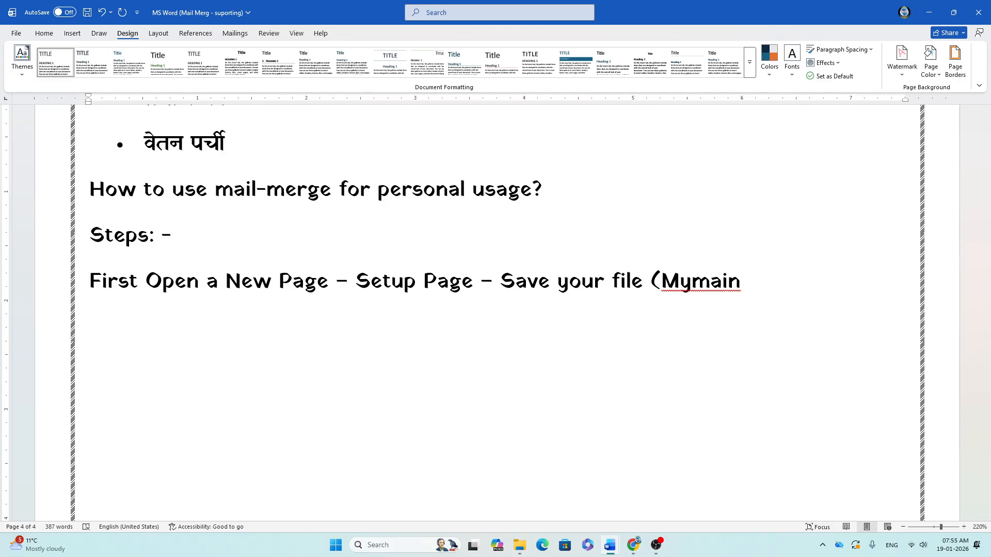
{"action": "type", "text": " Document"}
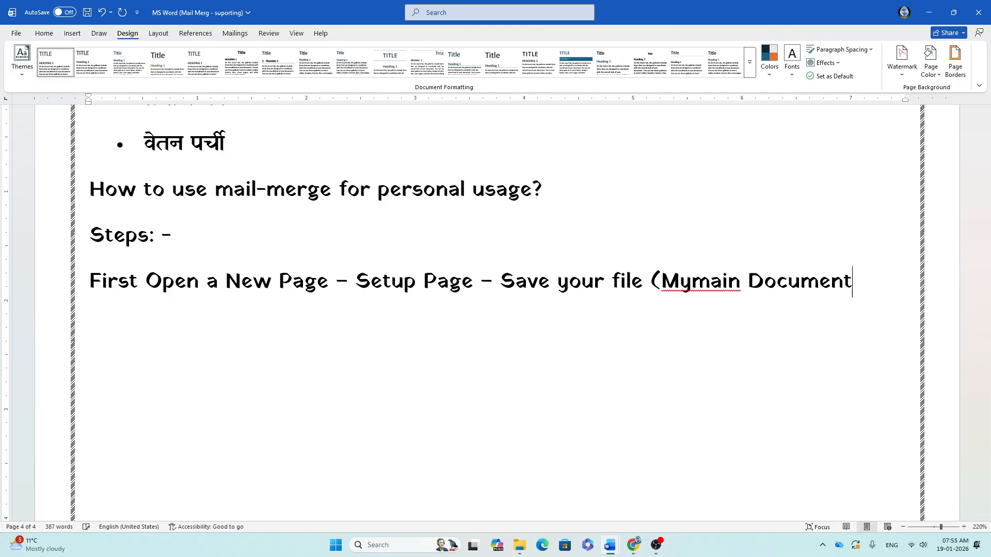
{"action": "type", "text": " (etc)"}
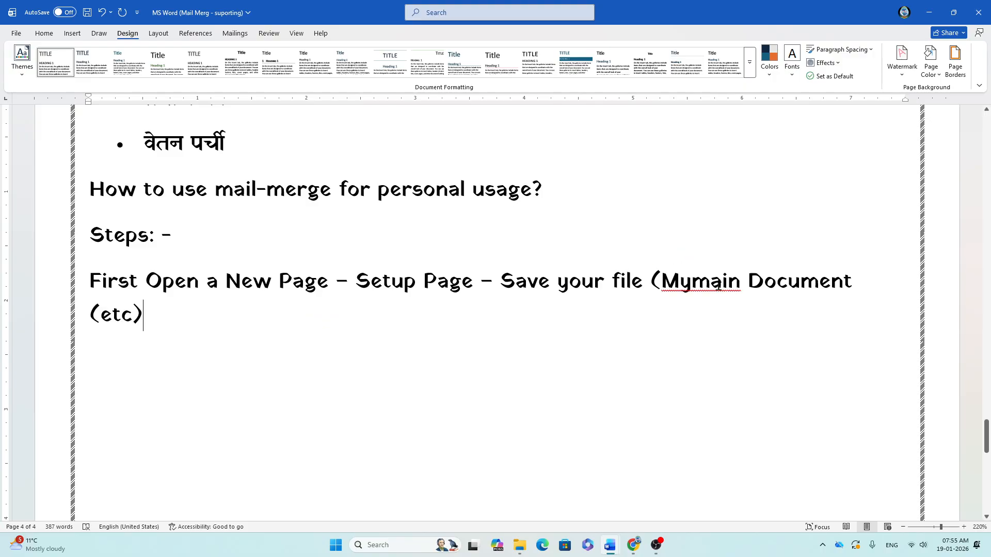
Step: Fix Mymain to 'My main' from spelling suggestions, then append "- Click on 'Mailing Option' - Click on"
{"action": "right_click", "coordinate": [707, 283]}
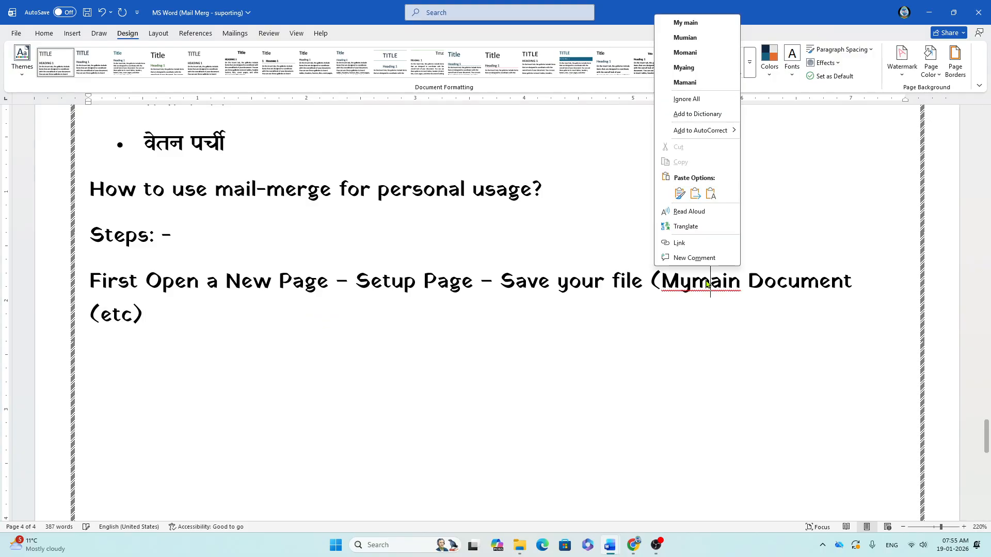
{"action": "left_click", "coordinate": [685, 22]}
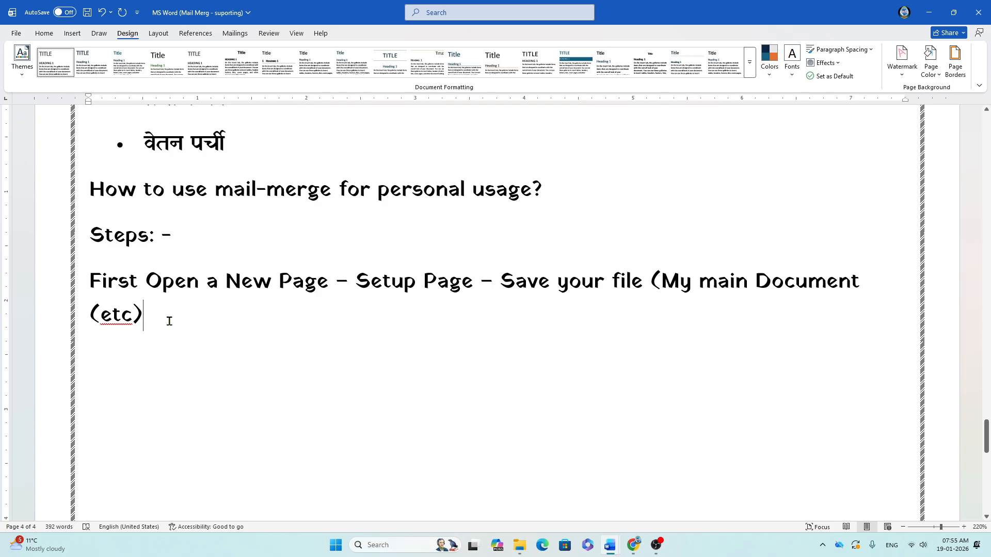
{"action": "type", "text": "-"}
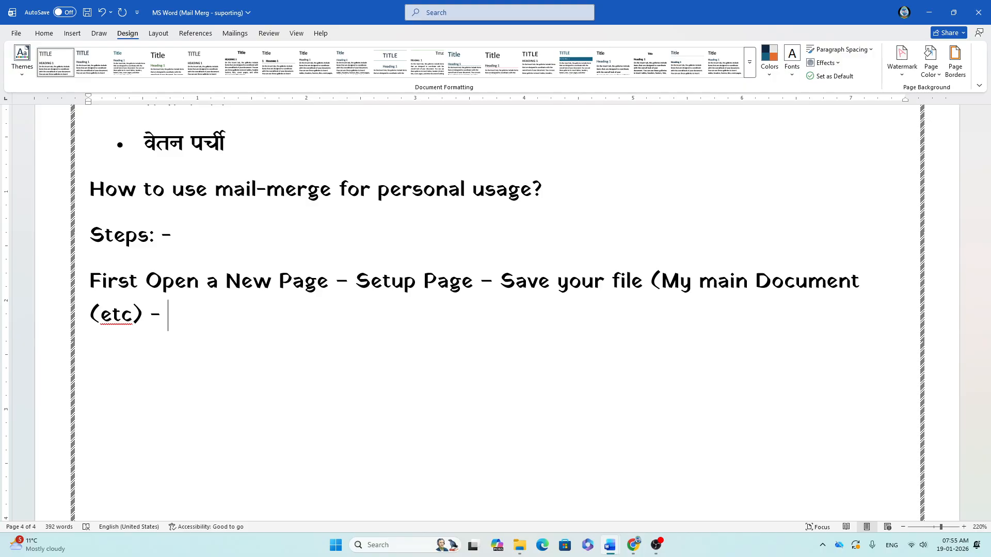
{"action": "type", "text": "C"}
{"action": "key", "text": "BackSpace"}
{"action": "type", "text": "Cli"}
{"action": "type", "text": "ck "}
{"action": "type", "text": "on 'Mi"}
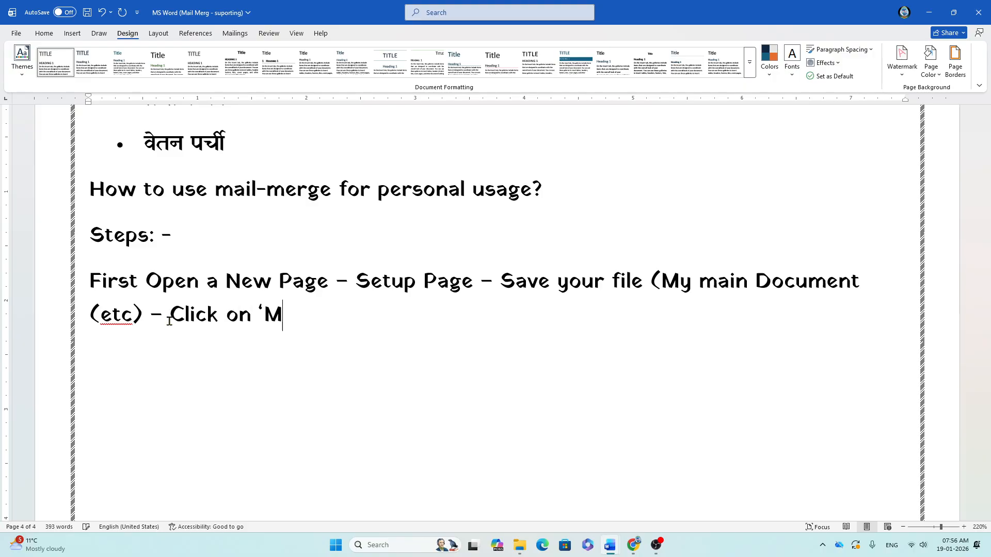
{"action": "key", "text": "BackSpace"}
{"action": "type", "text": "ailin"}
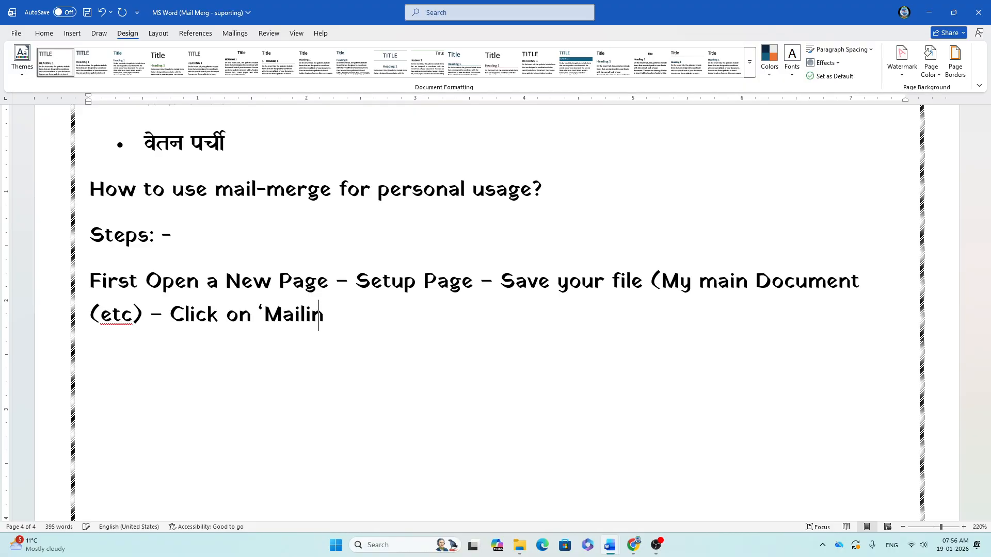
{"action": "type", "text": "g Opiont"}
{"action": "key", "text": "BackSpace"}
{"action": "key", "text": "BackSpace"}
{"action": "key", "text": "BackSpace"}
{"action": "key", "text": "BackSpace"}
{"action": "type", "text": "tion"}
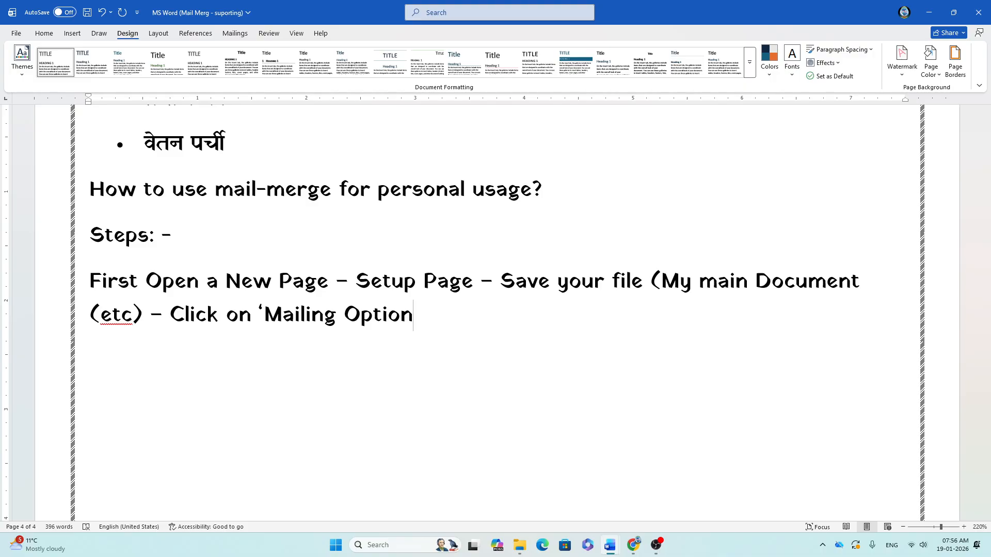
{"action": "type", "text": "' "}
{"action": "type", "text": "- C"}
{"action": "type", "text": "lick on"}
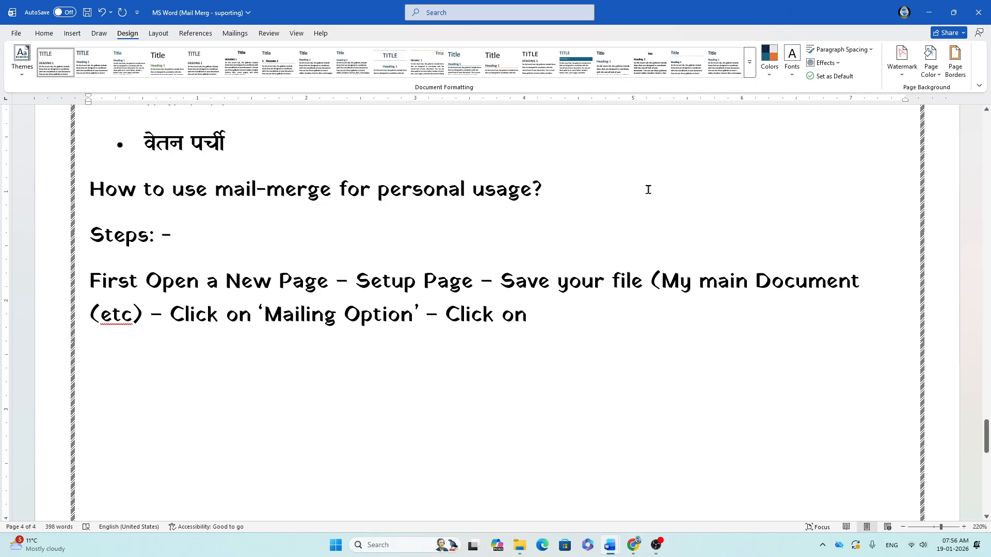
{"action": "key", "text": "alt+Tab"}
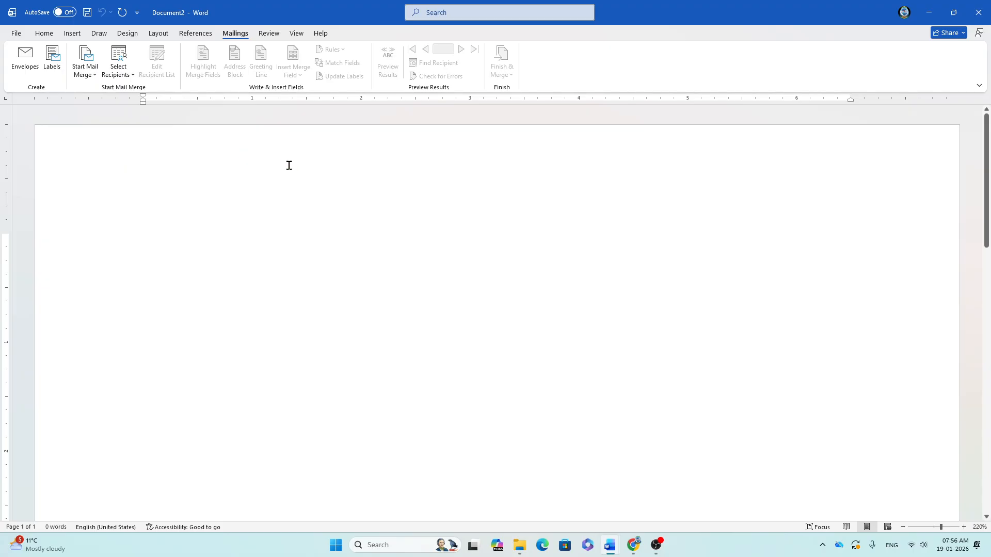
Step: Apply the Narrow 0.5-inch margin preset to Document2 from the Layout tab
{"action": "left_click", "coordinate": [160, 33]}
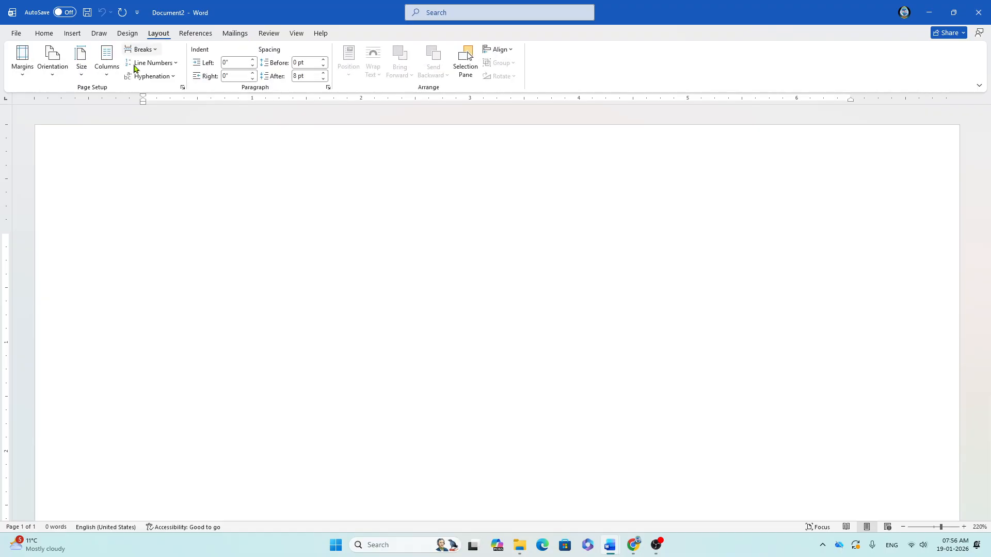
{"action": "left_click", "coordinate": [23, 77]}
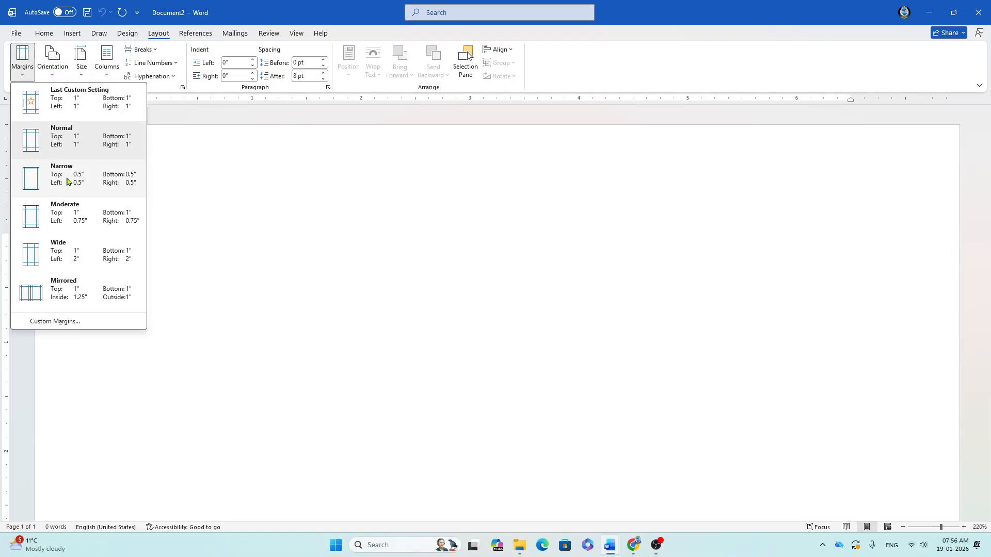
{"action": "left_click", "coordinate": [46, 177]}
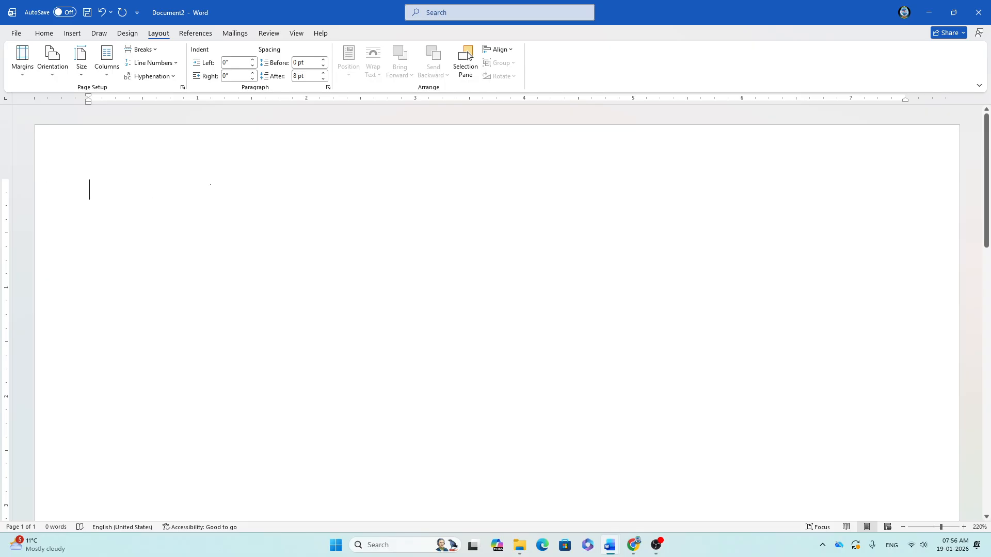
{"action": "left_click", "coordinate": [23, 76]}
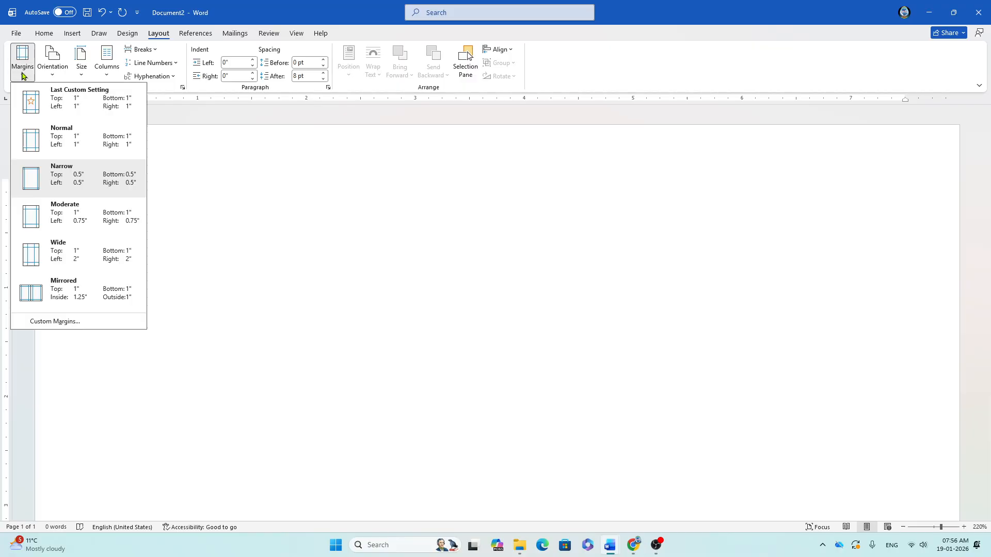
{"action": "left_click", "coordinate": [300, 192]}
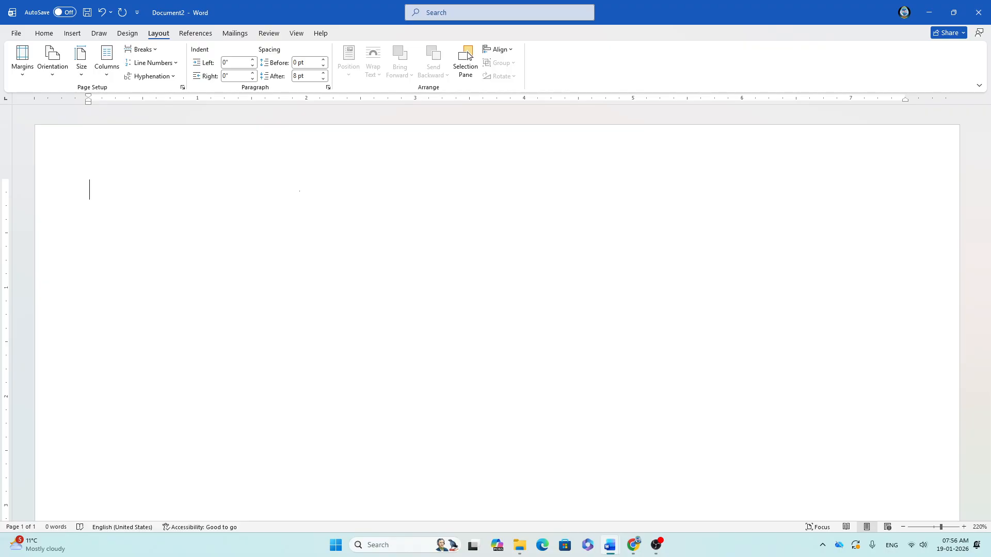
Step: Save Document2 to This PC under the name 'Mailmerge main(etc)'
{"action": "key", "text": "ctrl+s"}
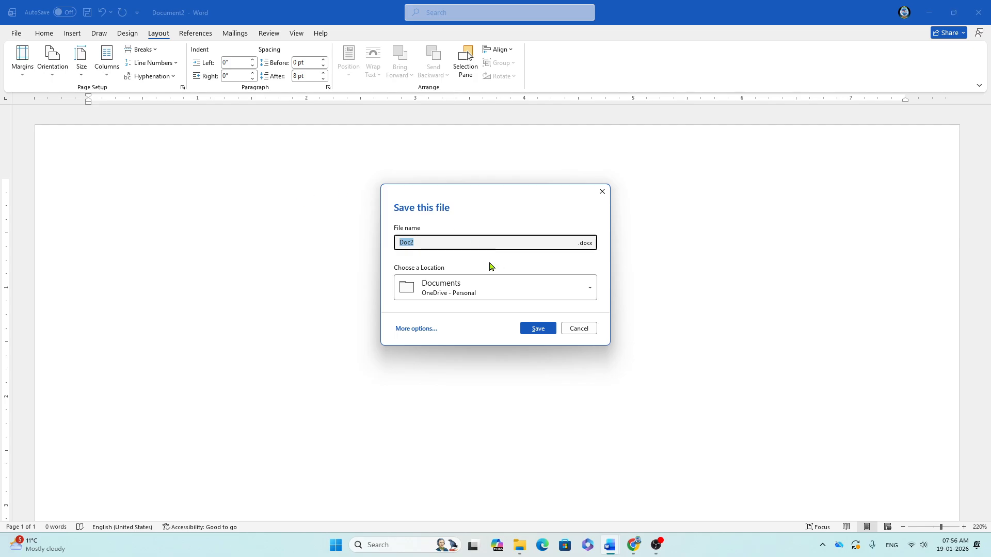
{"action": "left_click", "coordinate": [416, 331]}
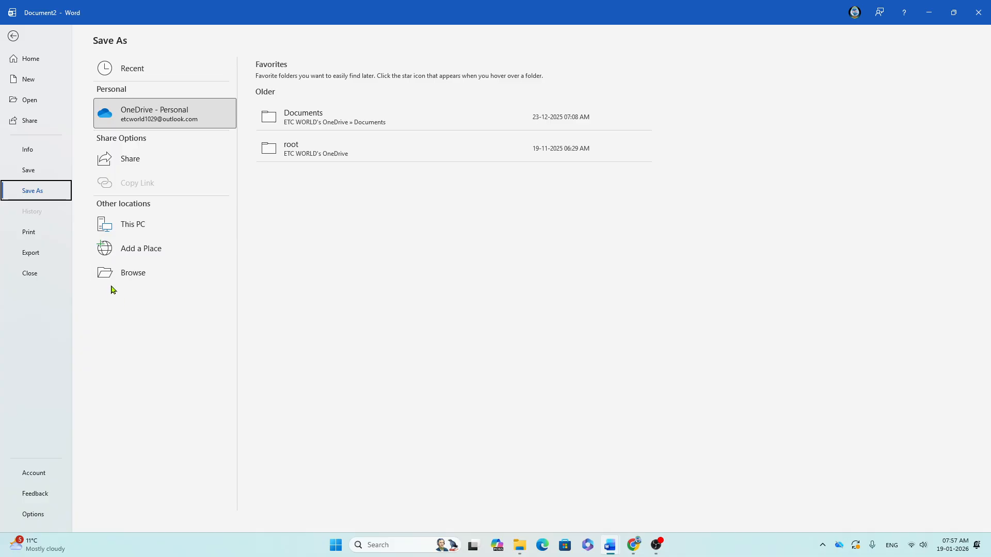
{"action": "left_click", "coordinate": [145, 225]}
{"action": "left_click", "coordinate": [334, 120]}
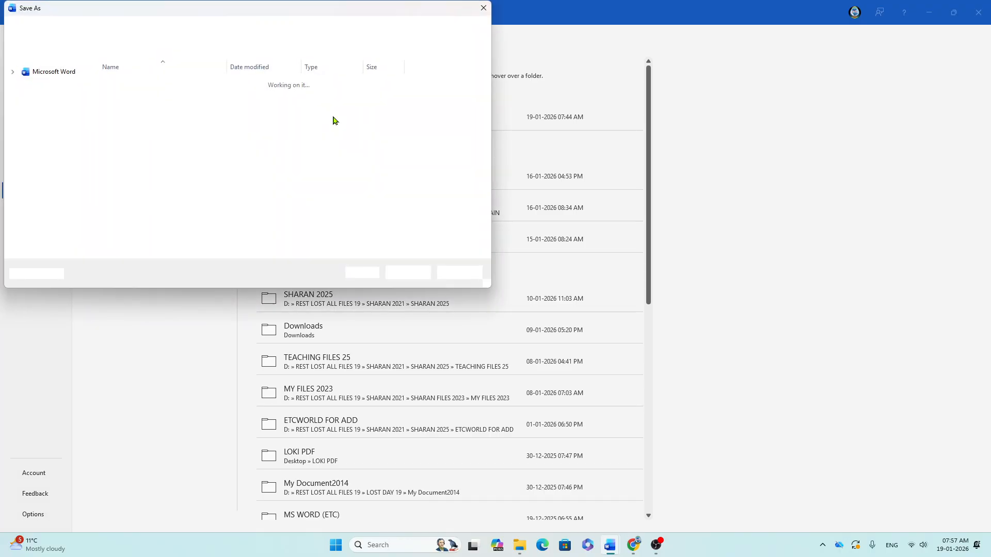
{"action": "type", "text": "Mailmerge main(etc"}
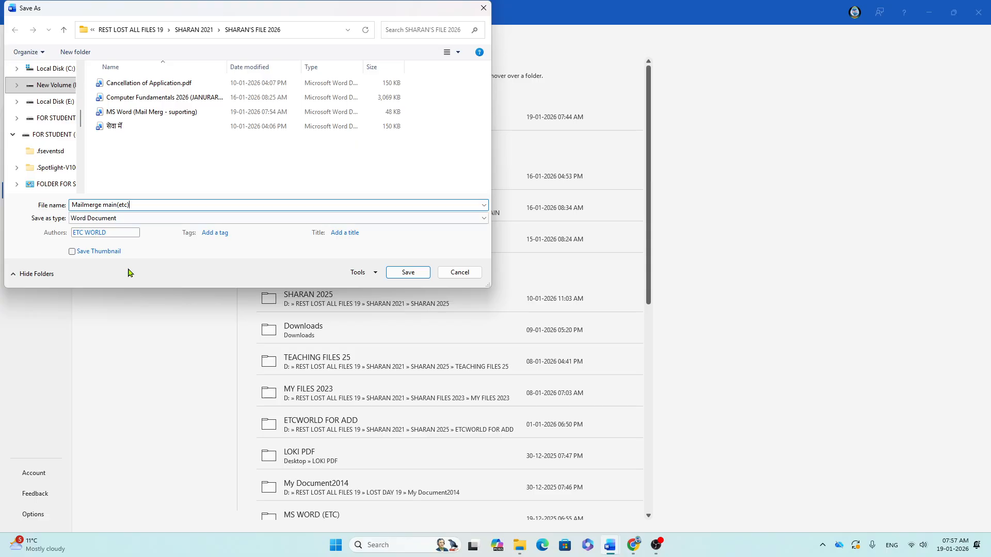
{"action": "left_click", "coordinate": [409, 272]}
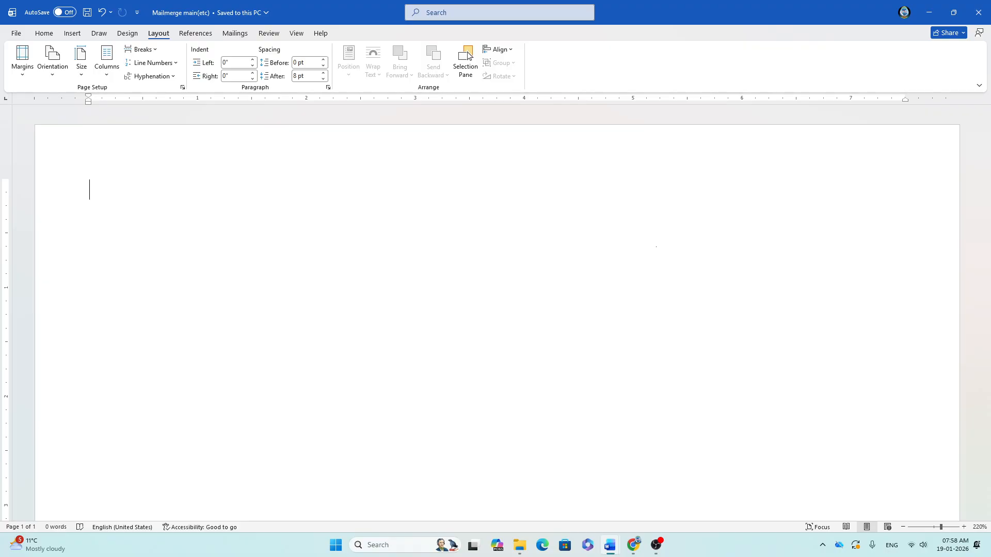
Step: Check the Start Mail Merge options on the Mailings tab, then go back to the notes
{"action": "left_click", "coordinate": [232, 36]}
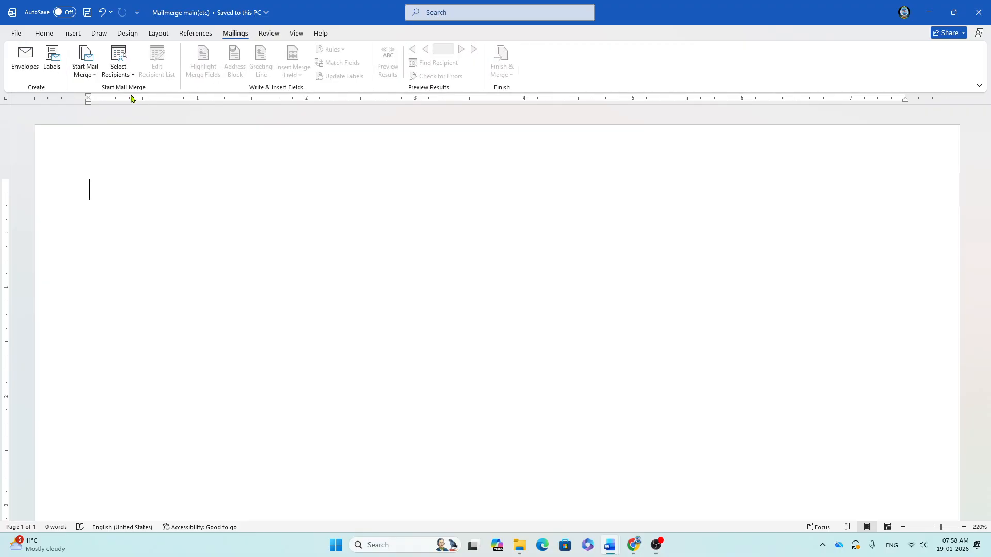
{"action": "left_click", "coordinate": [95, 78]}
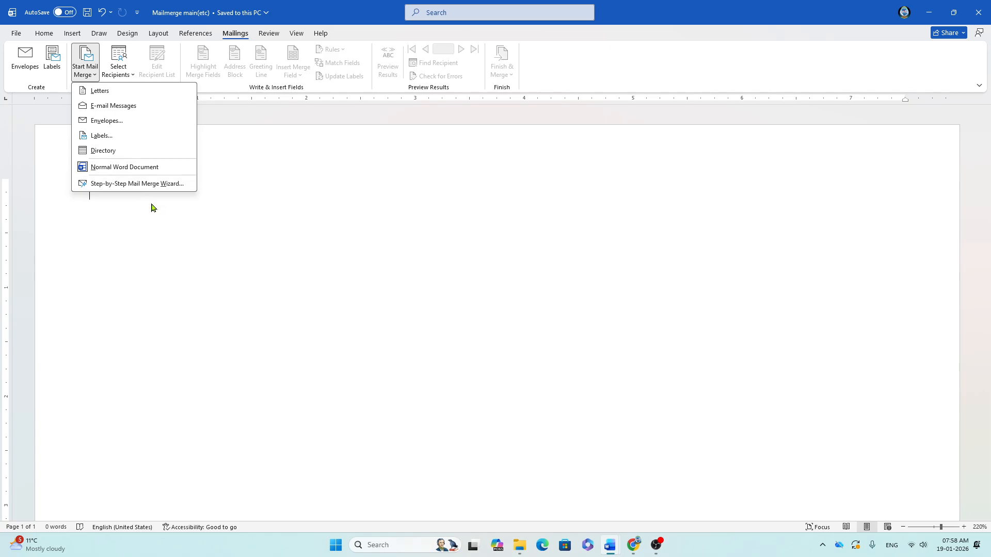
{"action": "key", "text": "alt+Tab"}
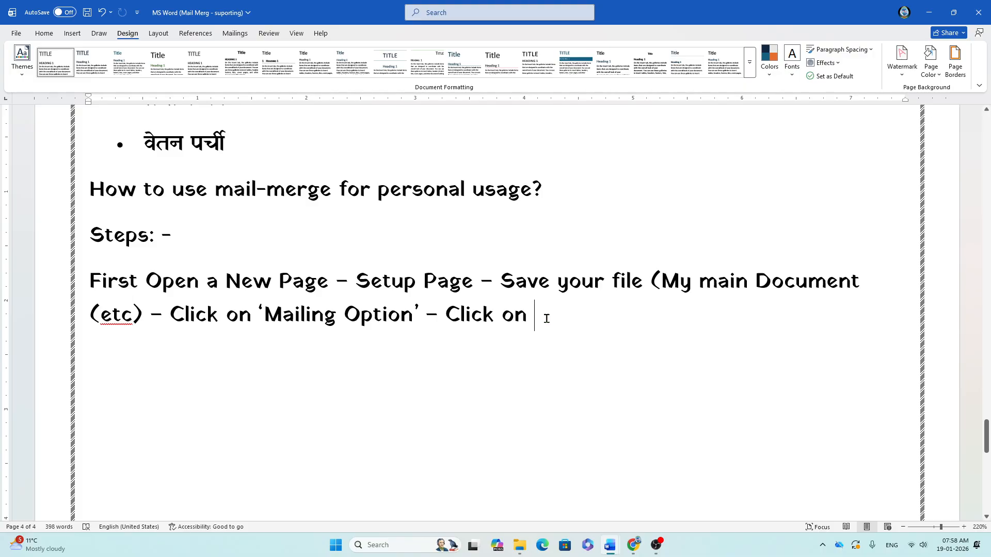
Step: Continue the steps with "'Start Mail Merge' - Click on '"
{"action": "type", "text": "'Start"}
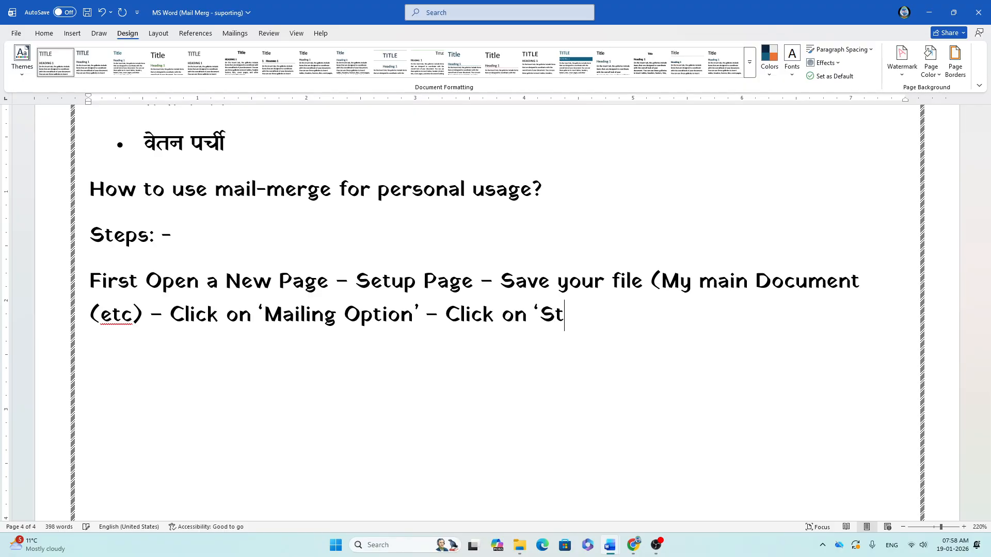
{"action": "type", "text": "-mai"}
{"action": "key", "text": "BackSpace"}
{"action": "key", "text": "BackSpace"}
{"action": "key", "text": "BackSpace"}
{"action": "key", "text": "alt+Tab"}
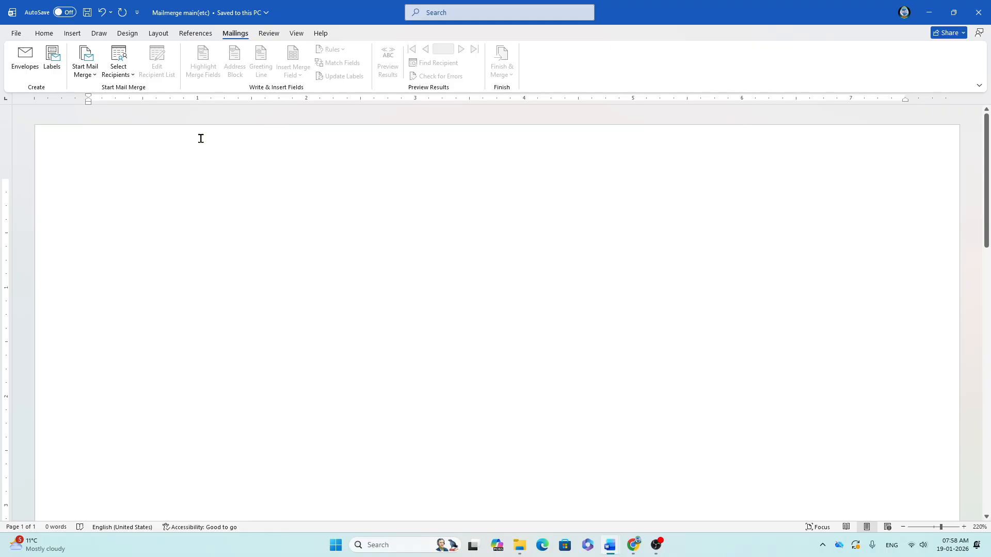
{"action": "key", "text": "alt+Tab"}
{"action": "key", "text": "BackSpace"}
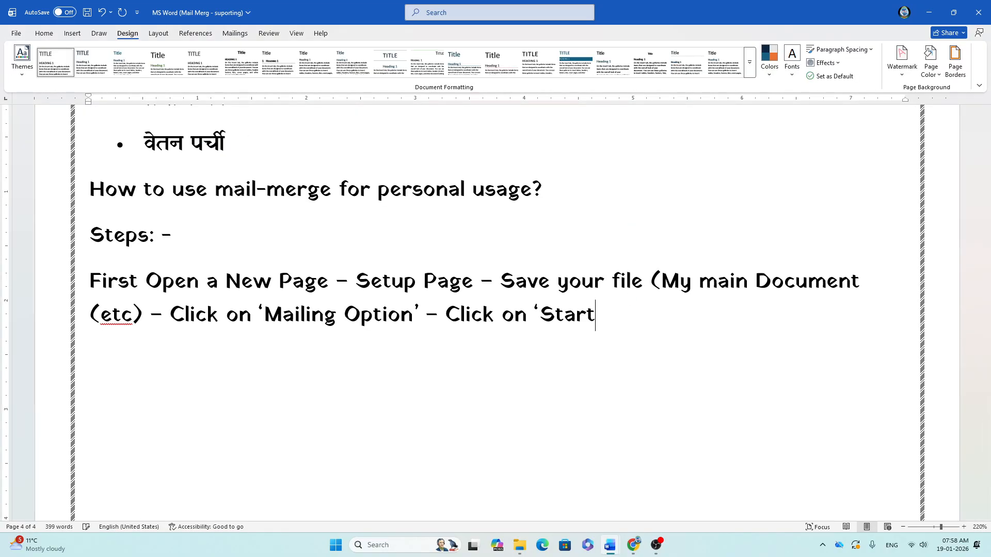
{"action": "type", "text": "Mail Merg"}
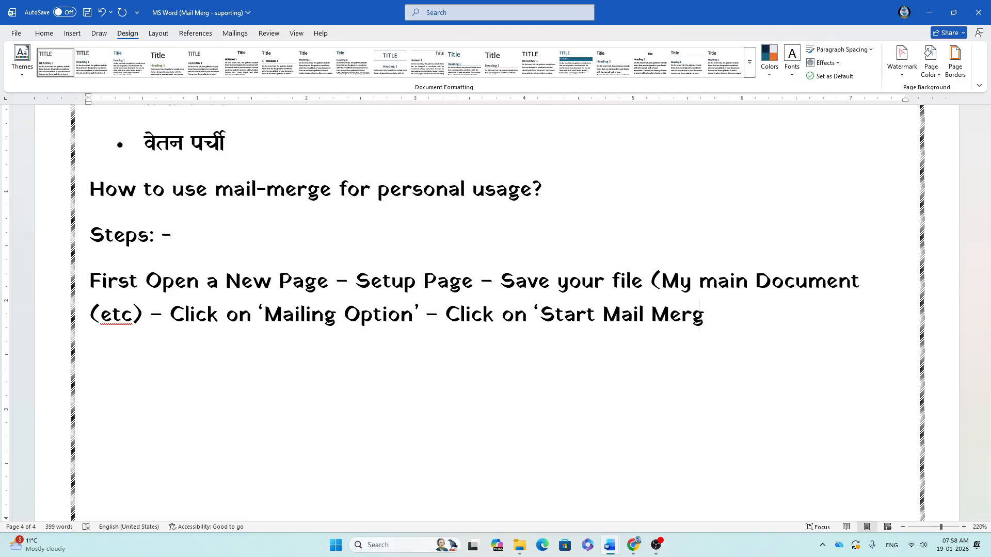
{"action": "type", "text": "e;"}
{"action": "key", "text": "BackSpace"}
{"action": "type", "text": "' -"}
{"action": "type", "text": " Click "}
{"action": "type", "text": "on '"}
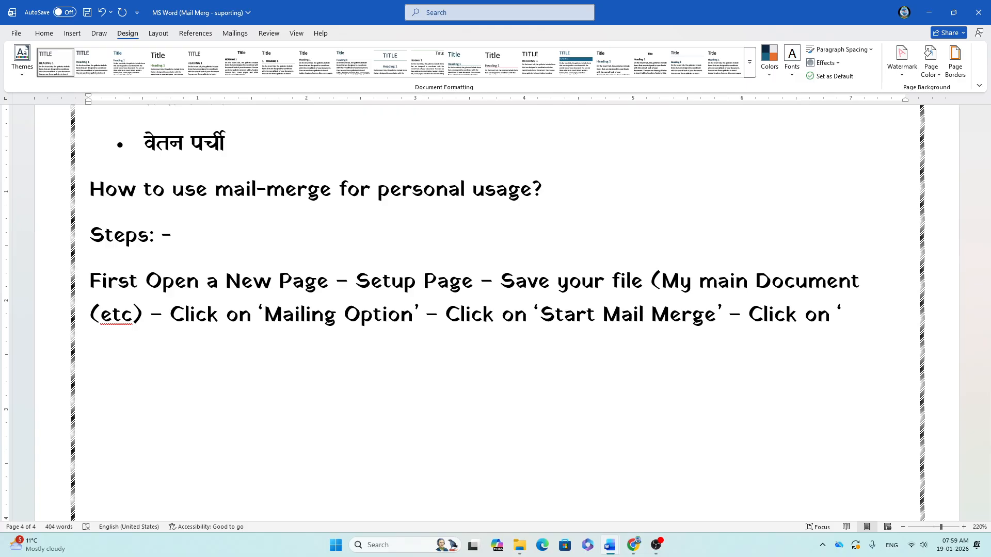
Step: After checking the Start Mail Merge list, type "Step-by-step mail merge wizard' -"
{"action": "key", "text": "alt+Tab"}
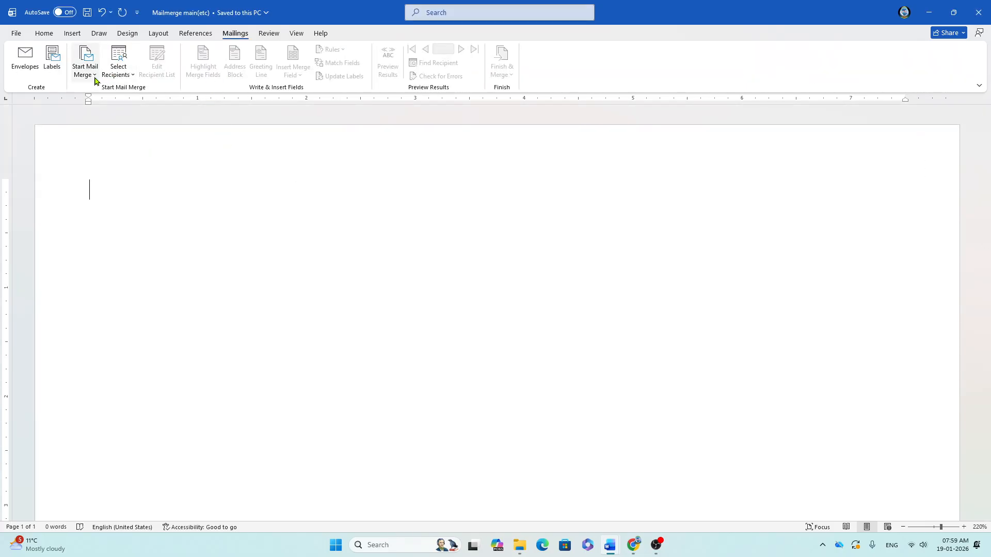
{"action": "left_click", "coordinate": [85, 71]}
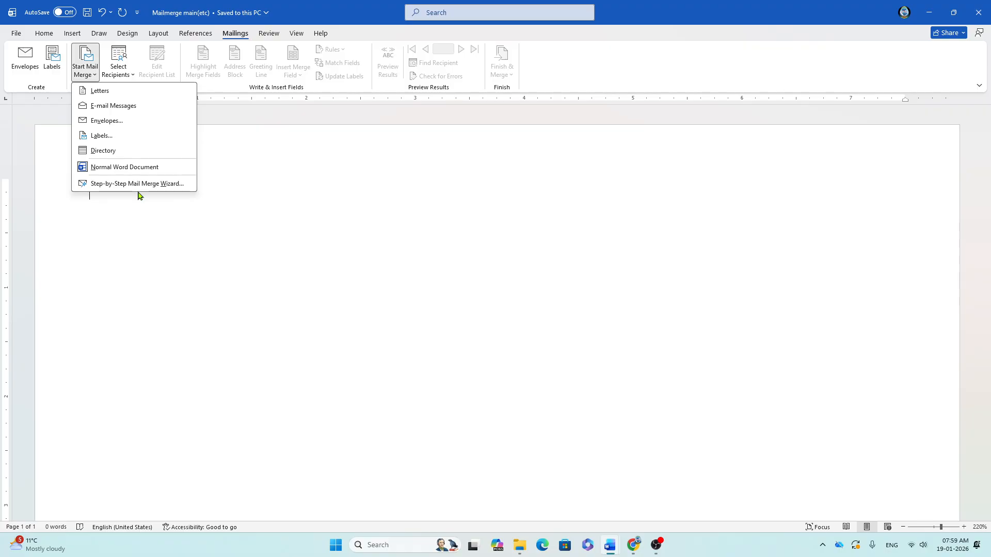
{"action": "key", "text": "alt+Tab"}
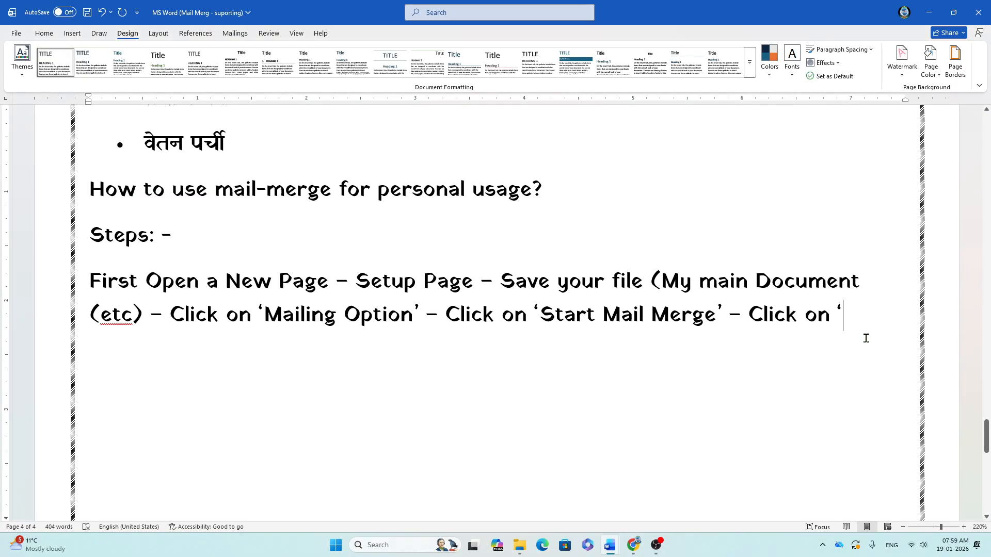
{"action": "type", "text": "Sep"}
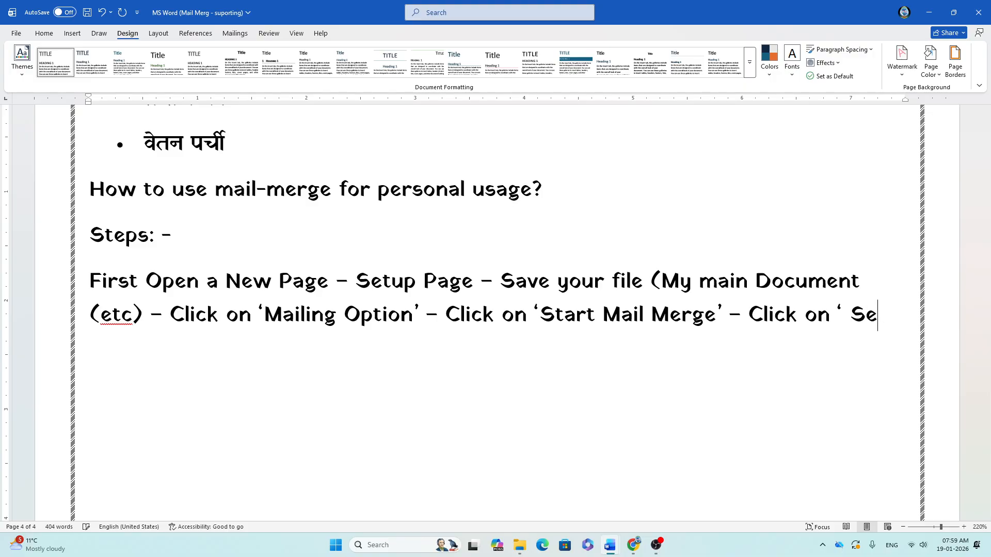
{"action": "key", "text": "BackSpace"}
{"action": "key", "text": "BackSpace"}
{"action": "type", "text": "tep"}
{"action": "type", "text": " by"}
{"action": "key", "text": "BackSpace"}
{"action": "key", "text": "BackSpace"}
{"action": "key", "text": "BackSpace"}
{"action": "type", "text": "-"}
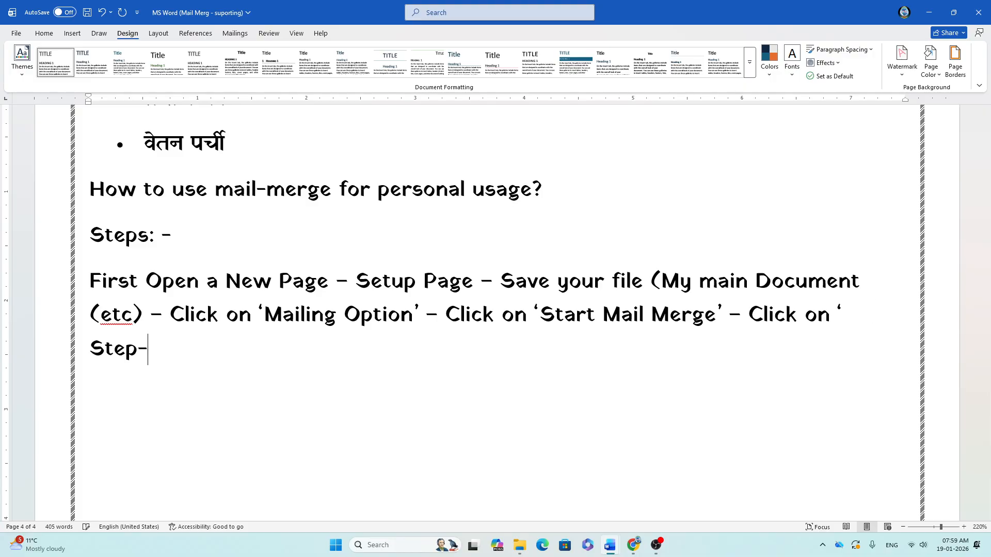
{"action": "type", "text": "step"}
{"action": "key", "text": "BackSpace"}
{"action": "key", "text": "BackSpace"}
{"action": "key", "text": "BackSpace"}
{"action": "key", "text": "BackSpace"}
{"action": "type", "text": "by-set"}
{"action": "key", "text": "BackSpace"}
{"action": "key", "text": "BackSpace"}
{"action": "type", "text": "tep"}
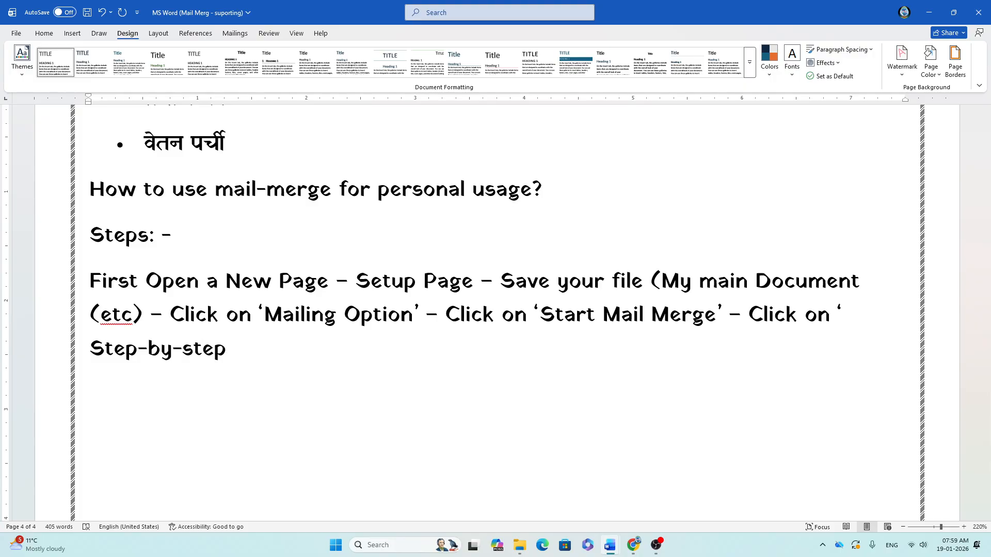
{"action": "type", "text": " mail merge "}
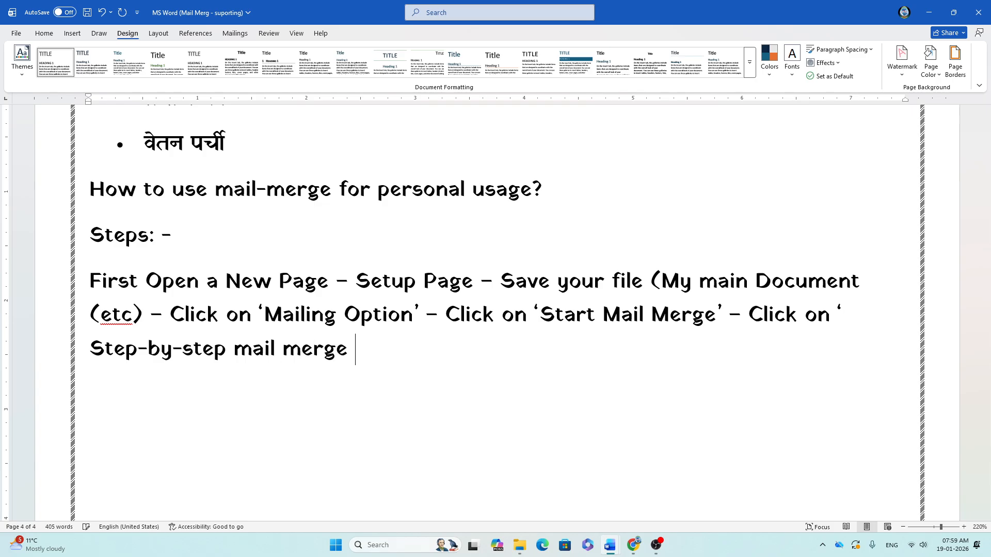
{"action": "type", "text": "W"}
{"action": "key", "text": "BackSpace"}
{"action": "type", "text": "wiz"}
{"action": "type", "text": "ard'"}
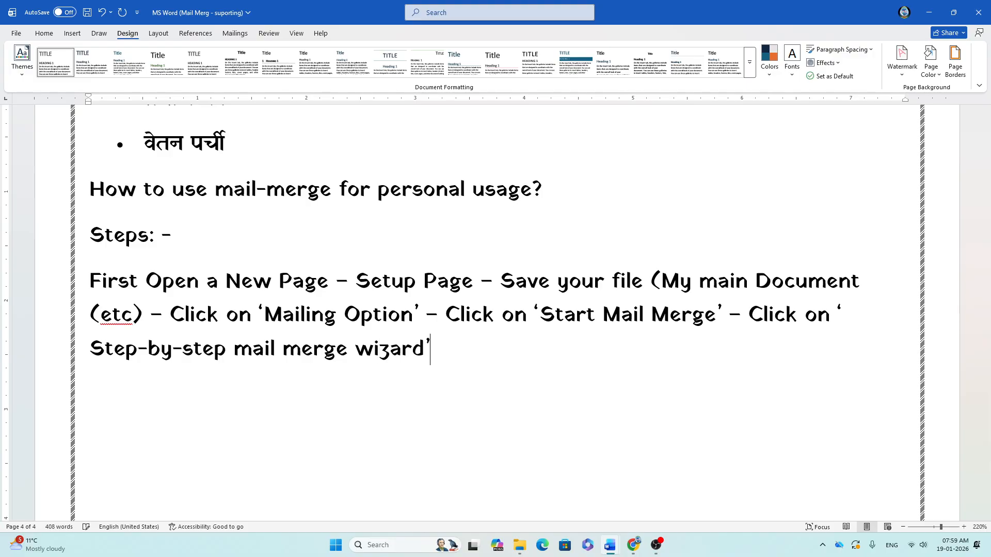
{"action": "type", "text": " -"}
Step: Save the notes, then run the Step-by-Step Mail Merge Wizard in Mailmerge main(etc) to step 2
{"action": "key", "text": "ctrl+s"}
{"action": "key", "text": "alt+Tab"}
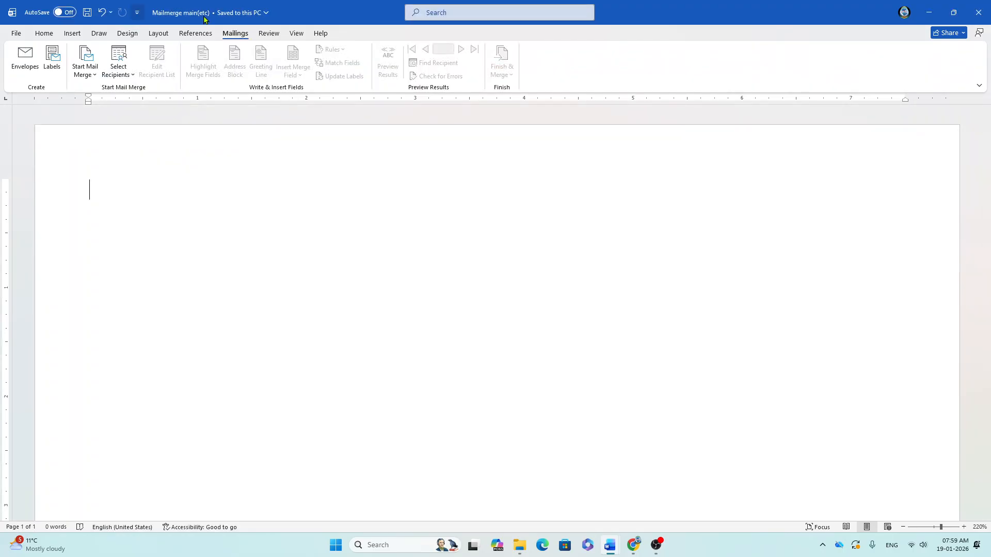
{"action": "left_click", "coordinate": [88, 78]}
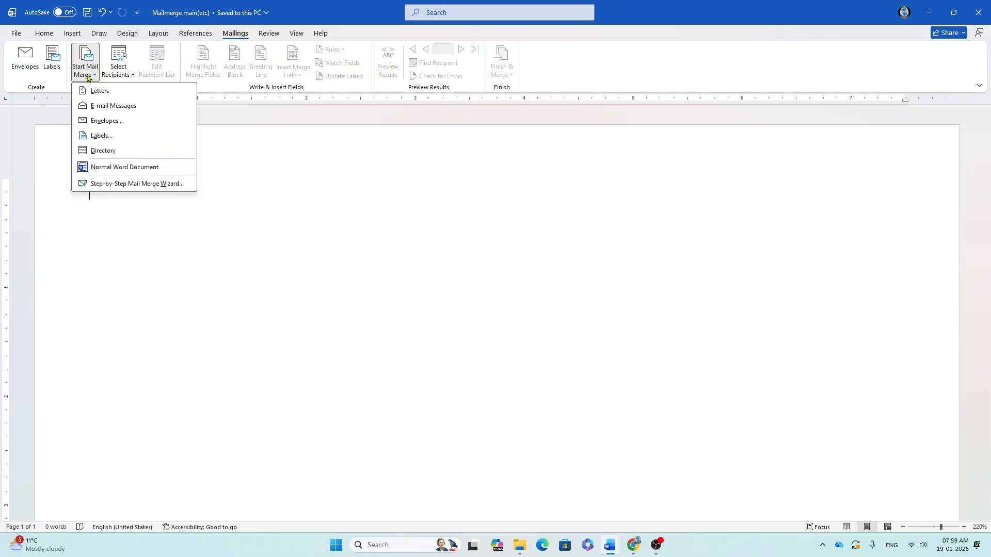
{"action": "left_click", "coordinate": [114, 185]}
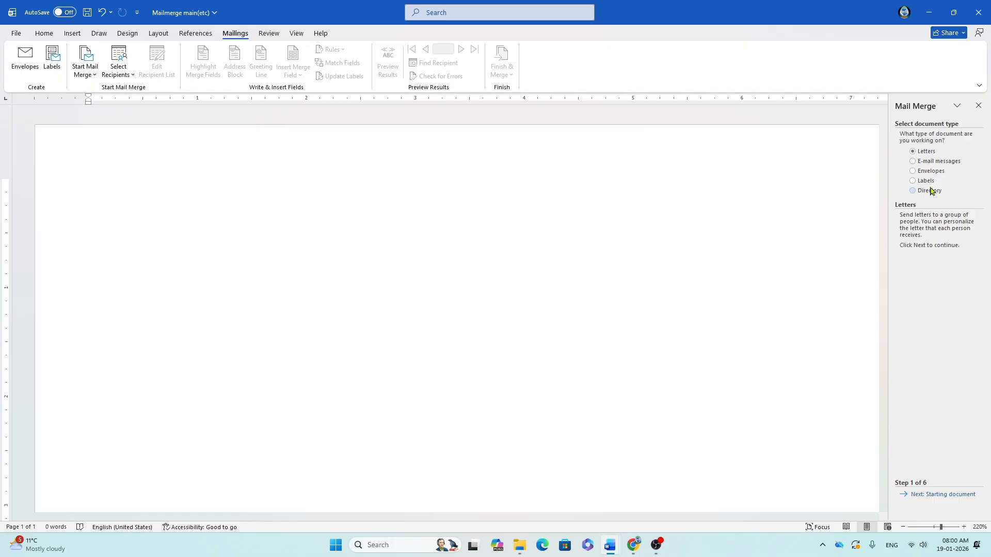
{"action": "left_click", "coordinate": [932, 495]}
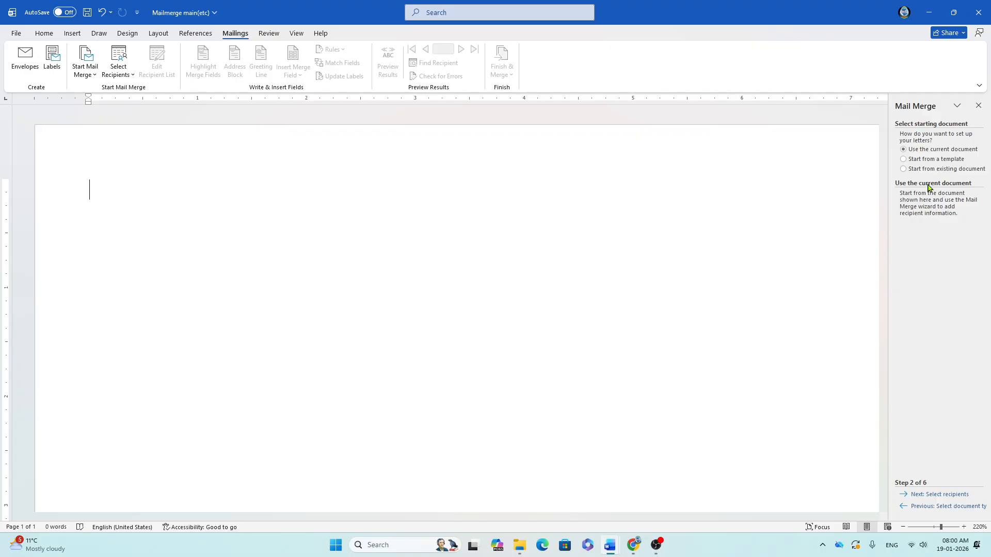
{"action": "left_click", "coordinate": [952, 495]}
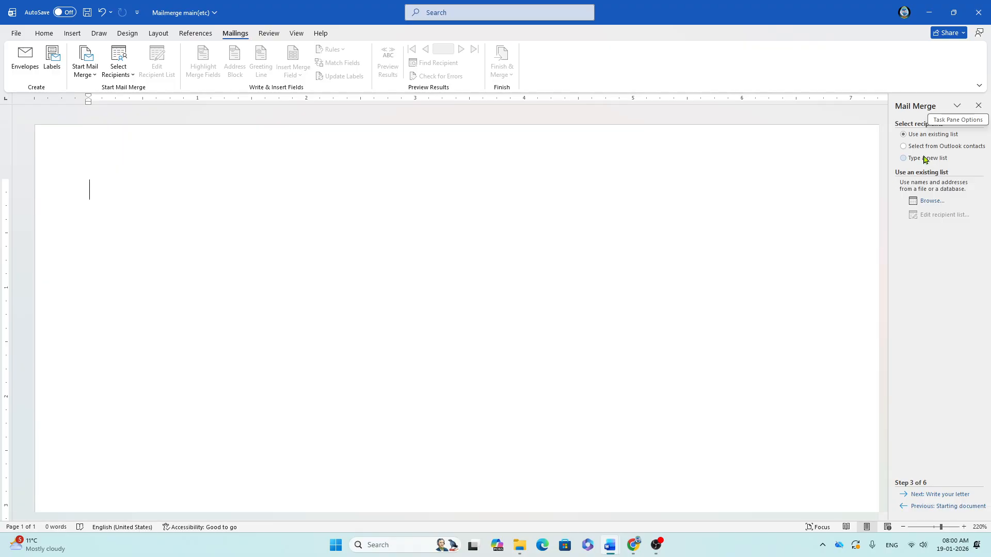
Step: Append "Click 'Next two time' - Click on 'Type a New List' -" to the notes' steps
{"action": "key", "text": "alt+Tab"}
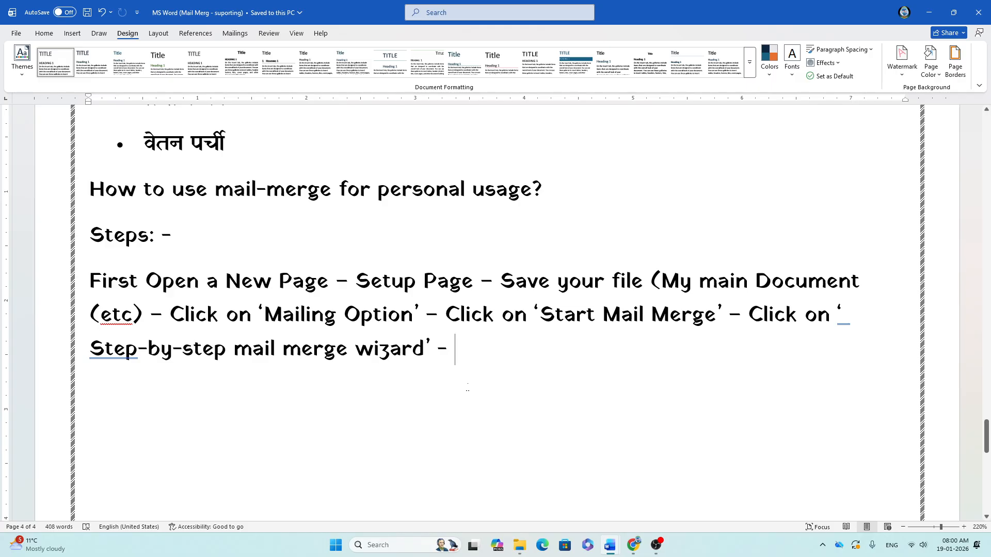
{"action": "type", "text": "c"}
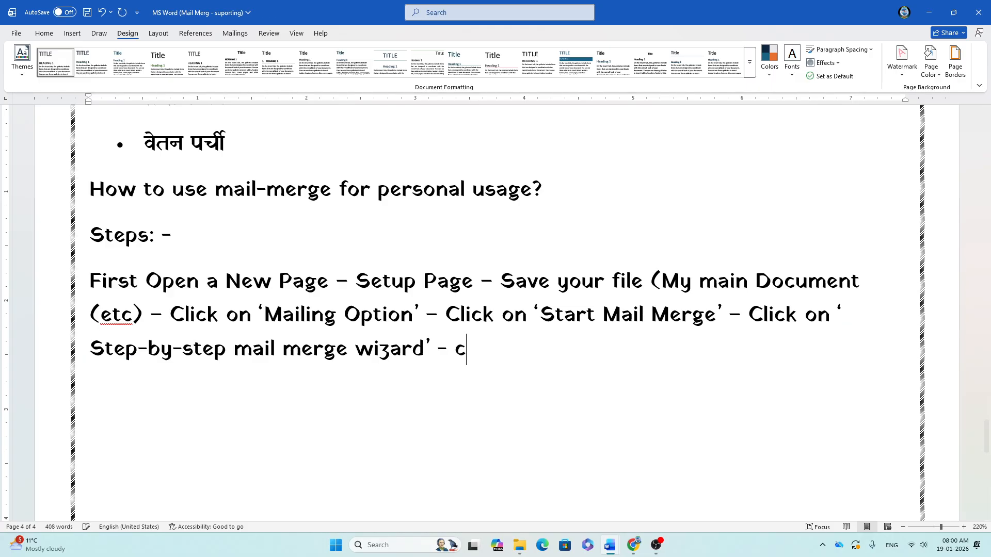
{"action": "key", "text": "BackSpace"}
{"action": "type", "text": "Click"}
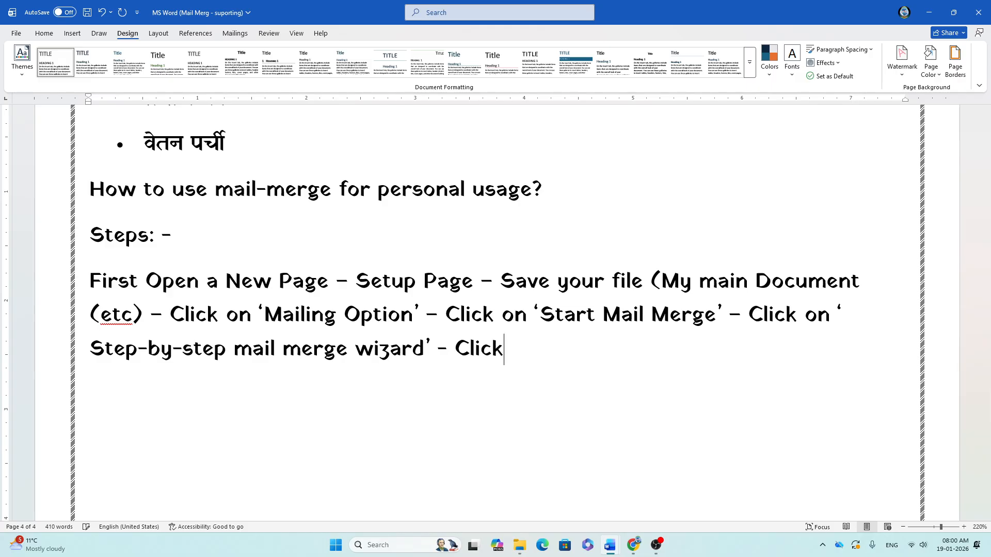
{"action": "type", "text": " '"}
{"action": "type", "text": "Next"}
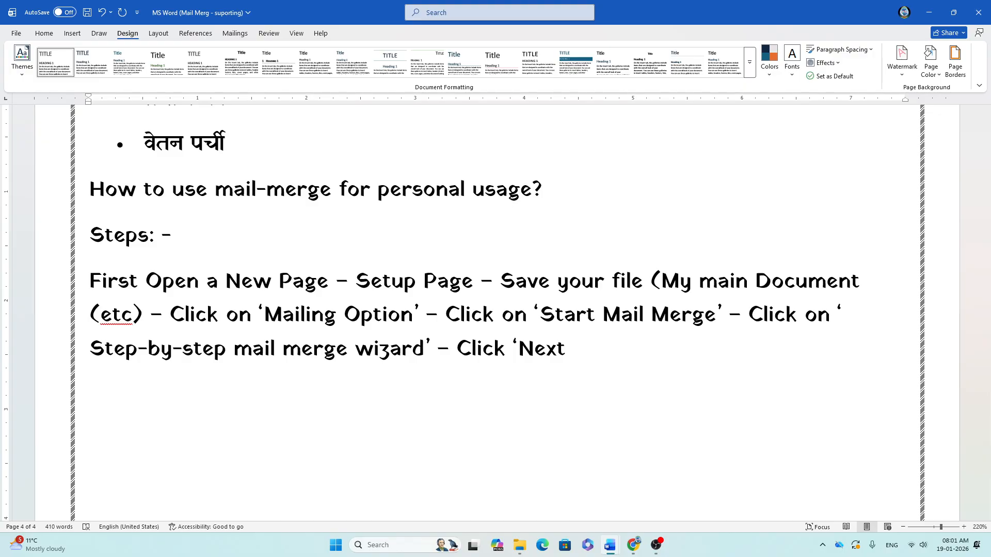
{"action": "type", "text": " i"}
{"action": "type", "text": "t"}
{"action": "key", "text": "BackSpace"}
{"action": "key", "text": "BackSpace"}
{"action": "key", "text": "BackSpace"}
{"action": "key", "text": "BackSpace"}
{"action": "key", "text": "BackSpace"}
{"action": "type", "text": "t"}
{"action": "type", "text": "wo time'"}
{"action": "type", "text": " - "}
{"action": "type", "text": "Click "}
{"action": "type", "text": "on '"}
{"action": "type", "text": "T"}
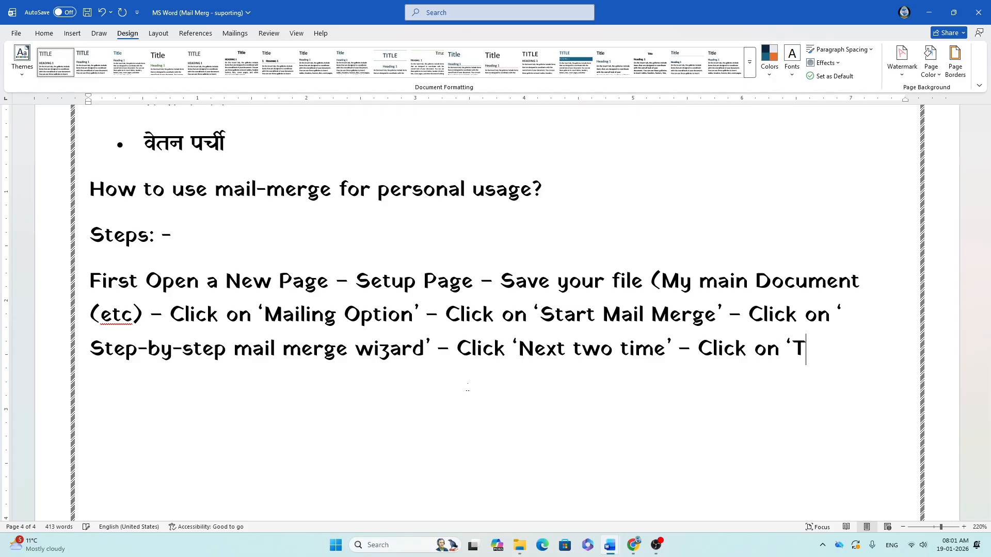
{"action": "type", "text": "ype a New"}
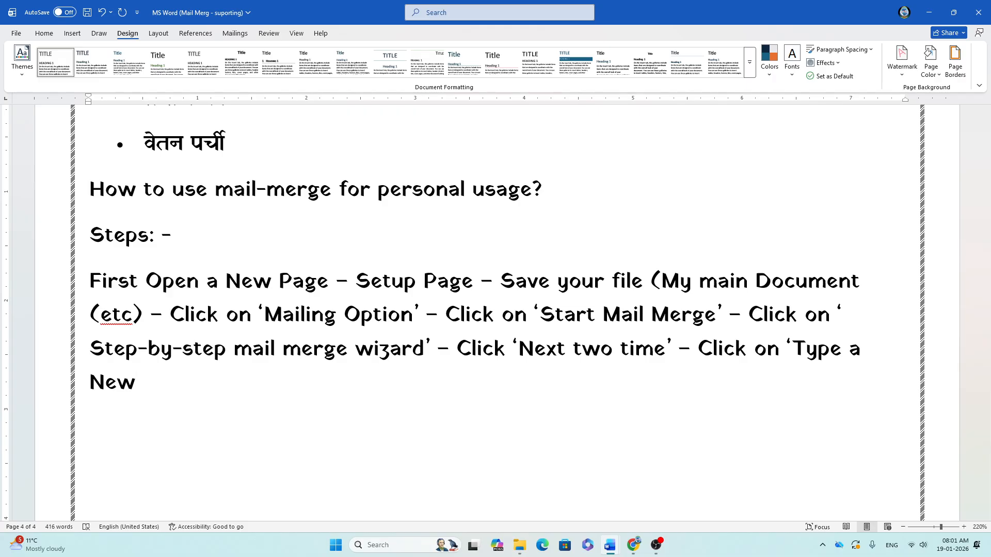
{"action": "type", "text": " List"}
{"action": "type", "text": "' -"}
Step: Replace 'main Document (etc)' in the save step with 'Mailmerg main(etc)'
{"action": "left_click", "coordinate": [394, 337]}
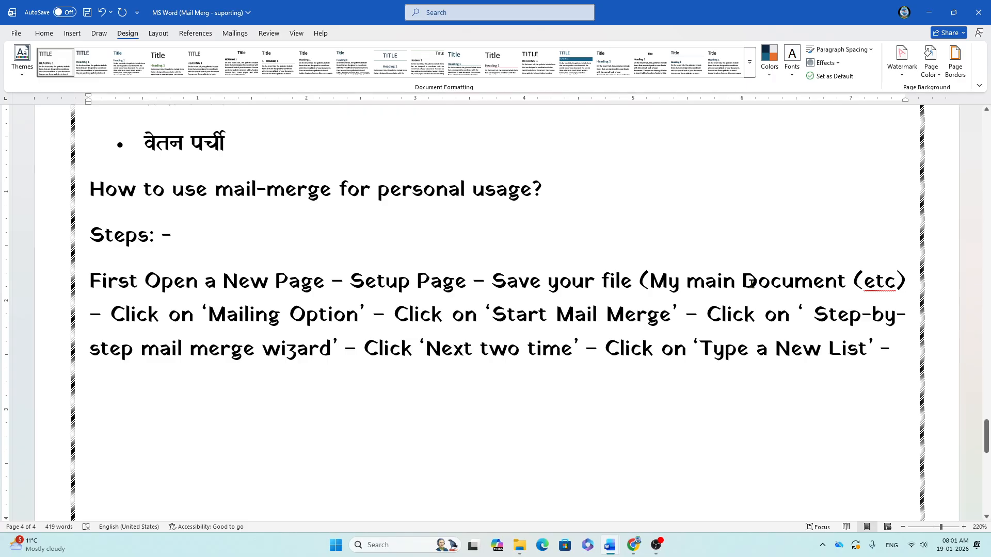
{"action": "left_click_drag", "start_coordinate": [686, 283], "coordinate": [888, 285]}
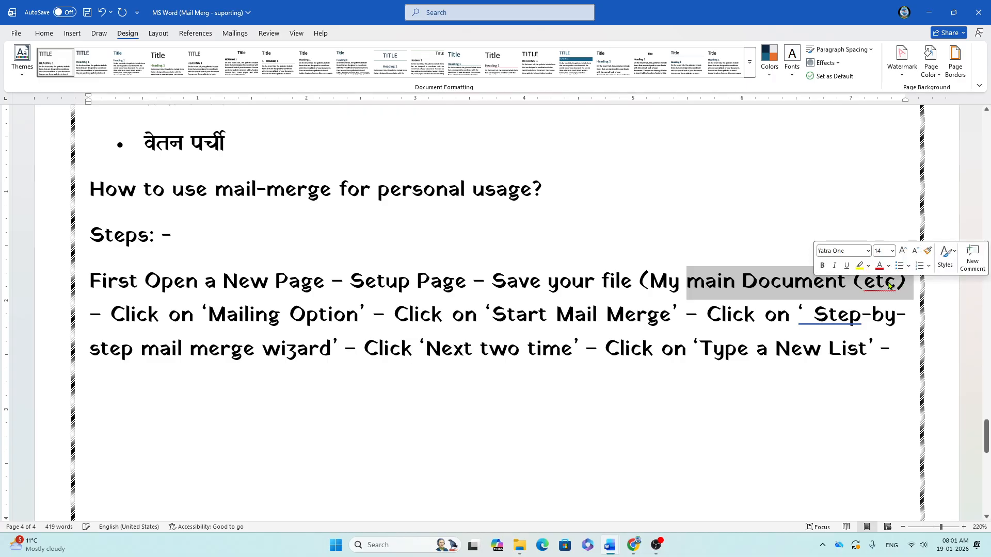
{"action": "key", "text": "BackSpace"}
{"action": "key", "text": "BackSpace"}
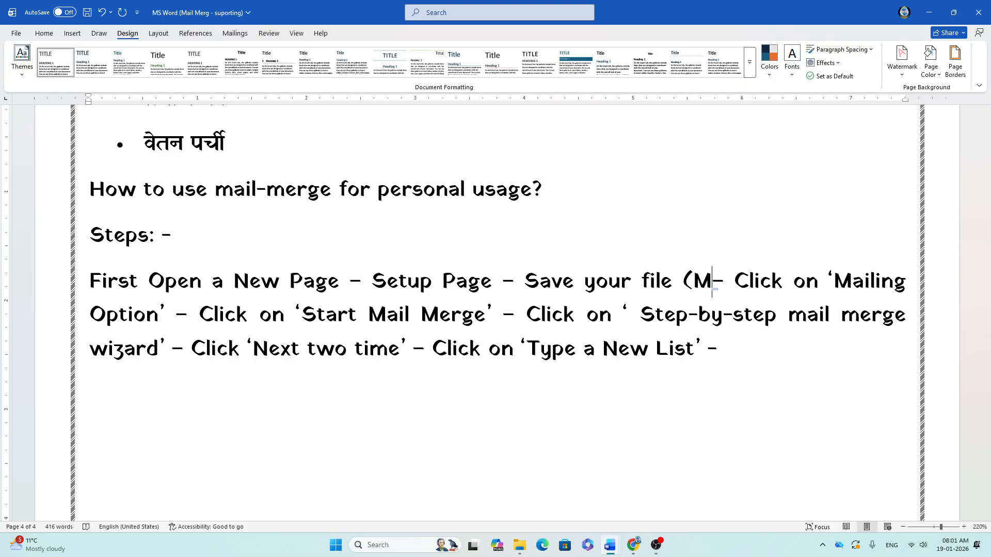
{"action": "type", "text": "ail"}
{"action": "type", "text": "merg"}
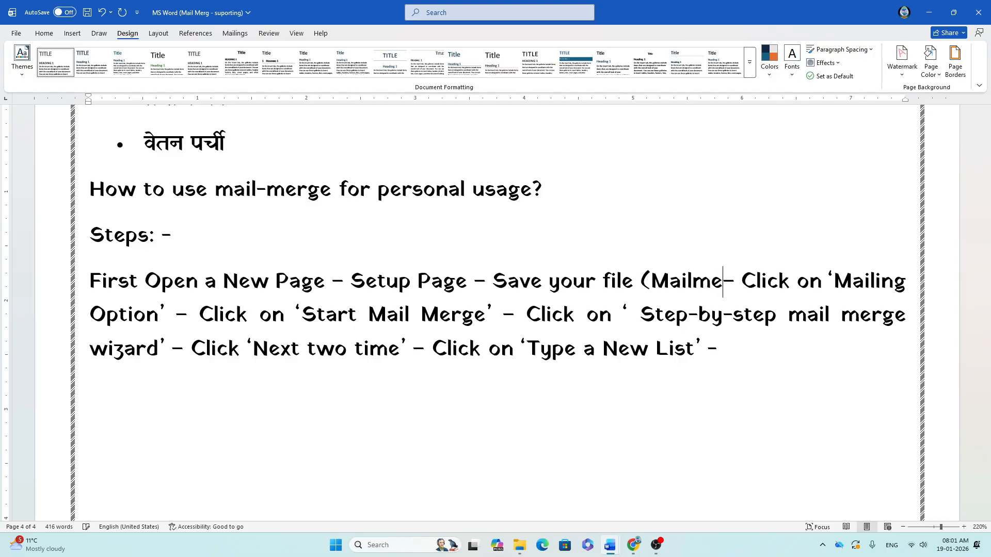
{"action": "type", "text": " main"}
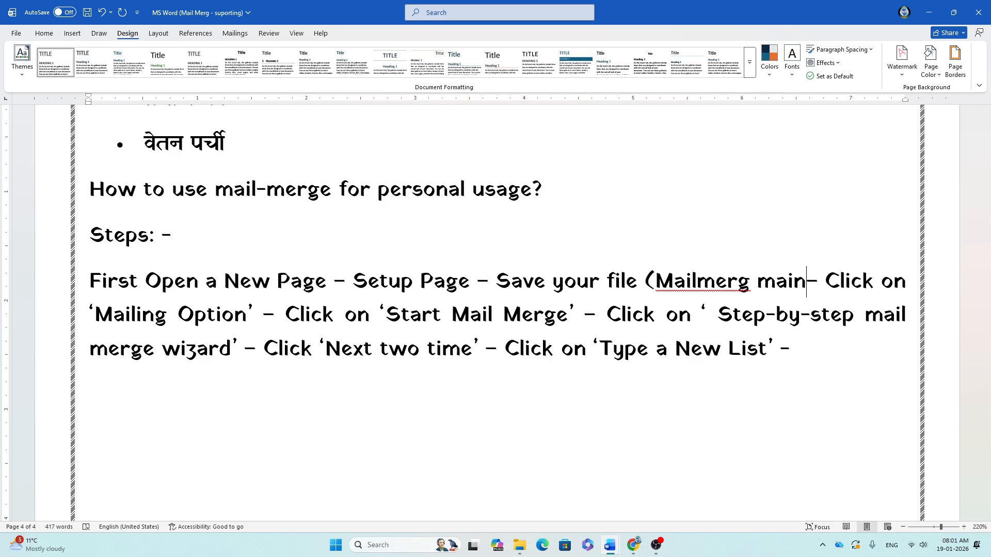
{"action": "key", "text": "BackSpace"}
{"action": "type", "text": "(etc)"}
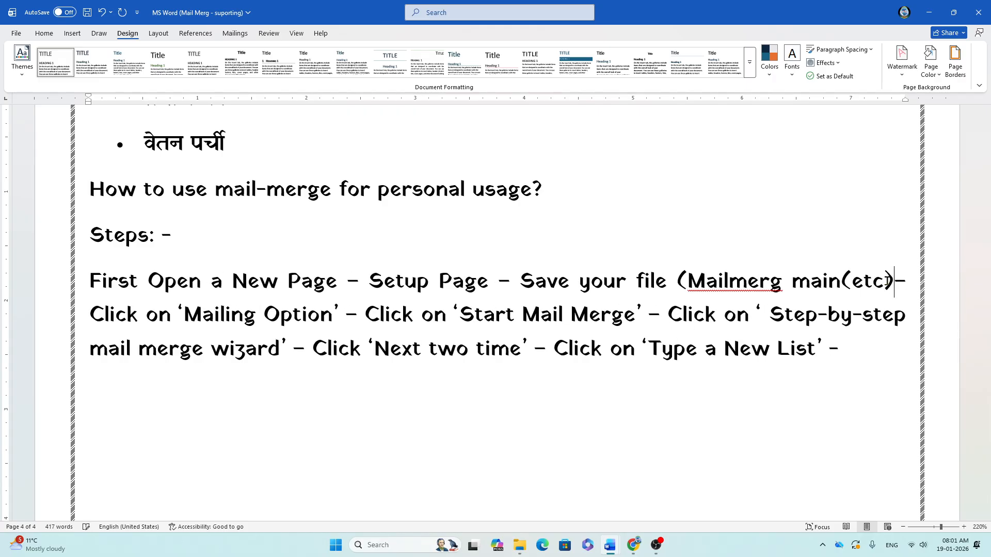
Step: Fix the spelling so the save step reads 'Mail merge main(etc)', then return to the blank document
{"action": "left_click", "coordinate": [785, 280]}
{"action": "type", "text": "e"}
{"action": "key", "text": "Down"}
{"action": "key", "text": "Down"}
{"action": "right_click", "coordinate": [731, 293]}
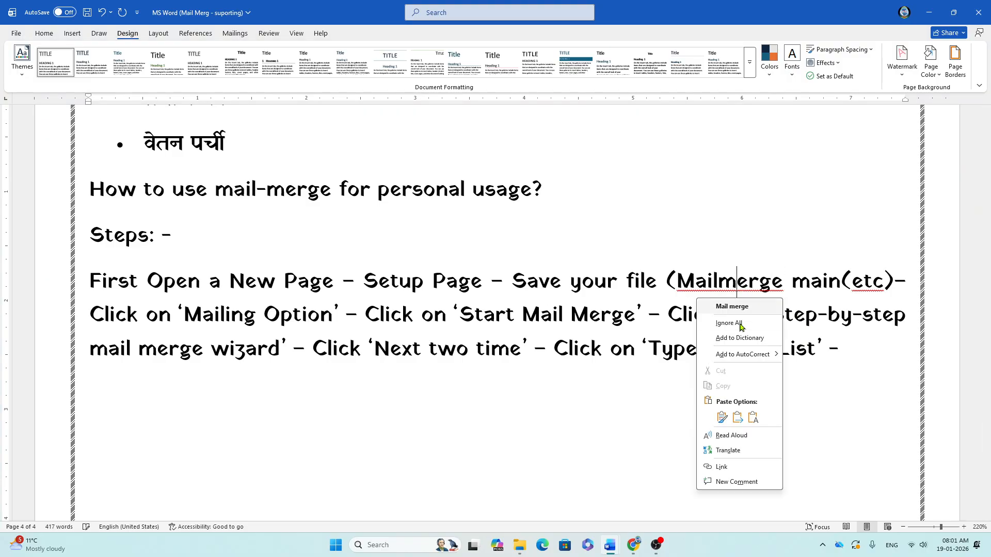
{"action": "left_click", "coordinate": [738, 305]}
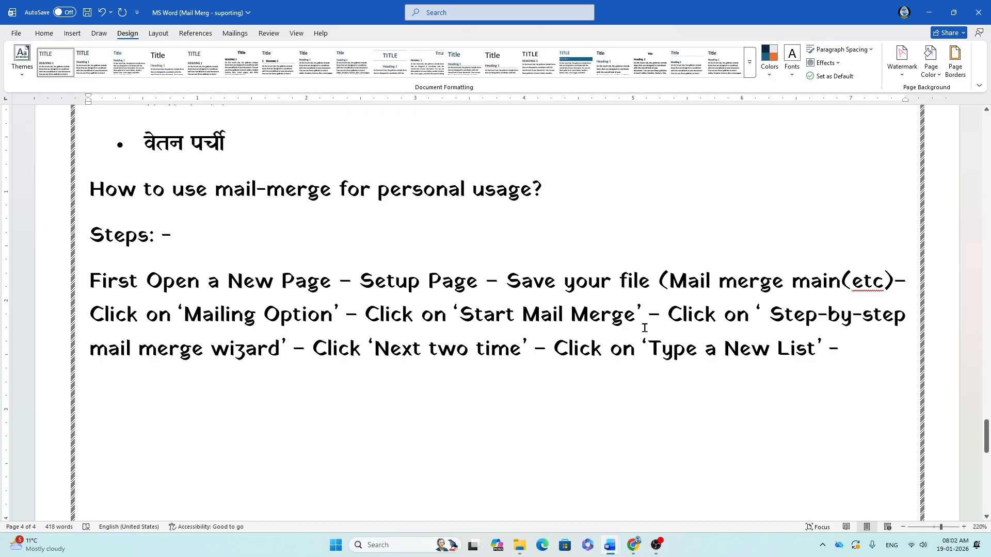
{"action": "key", "text": "alt+Tab"}
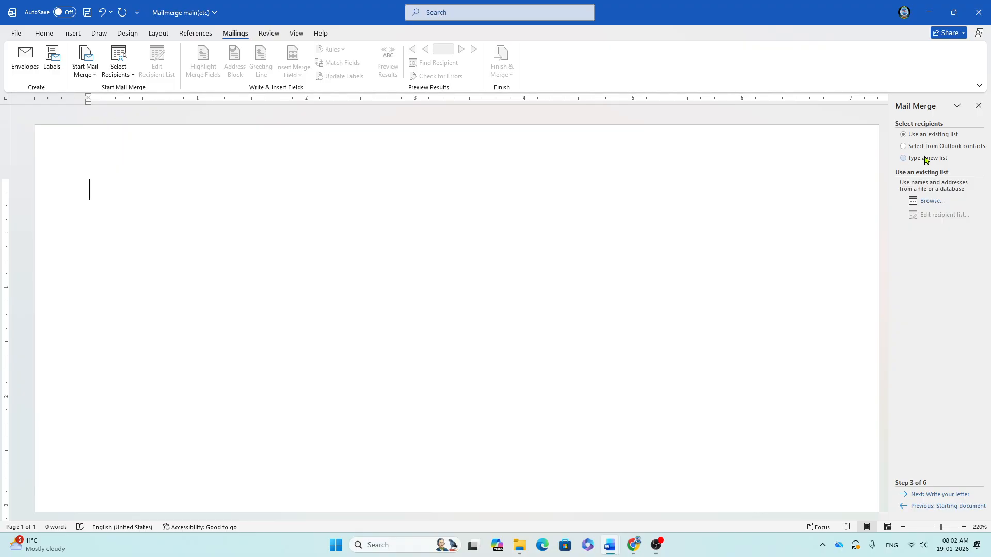
Step: Choose 'Type a new list' as the recipient source, then return to the notes
{"action": "left_click", "coordinate": [903, 159]}
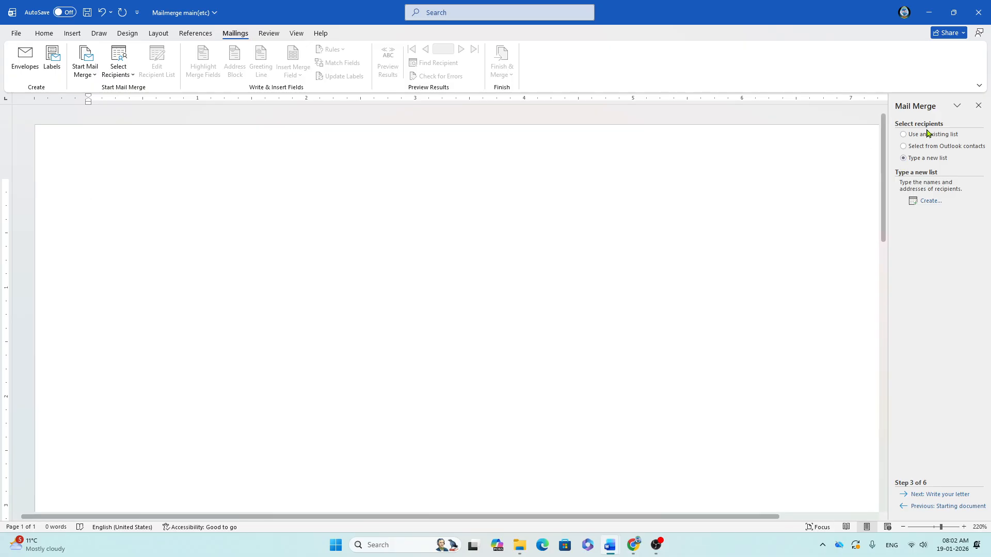
{"action": "left_click", "coordinate": [904, 148]}
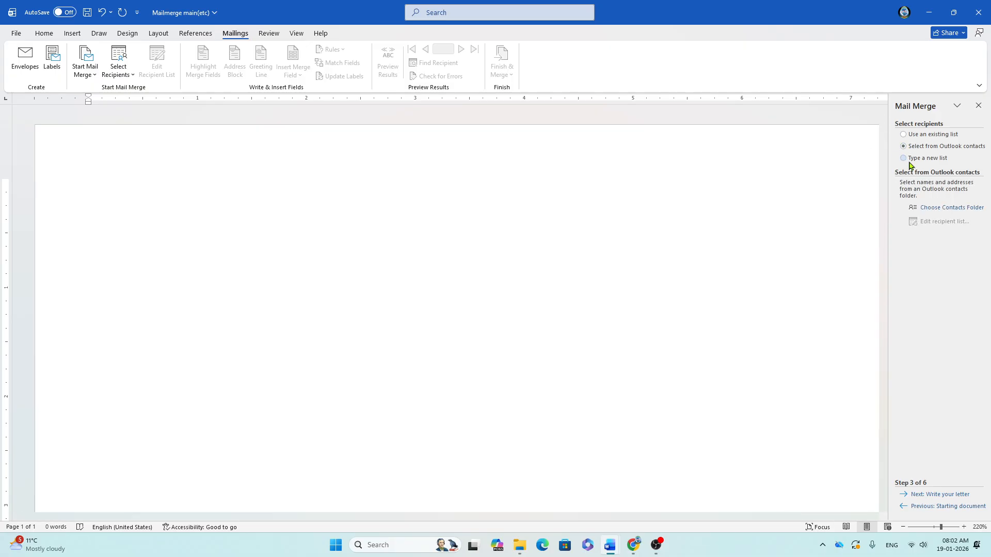
{"action": "left_click", "coordinate": [904, 158]}
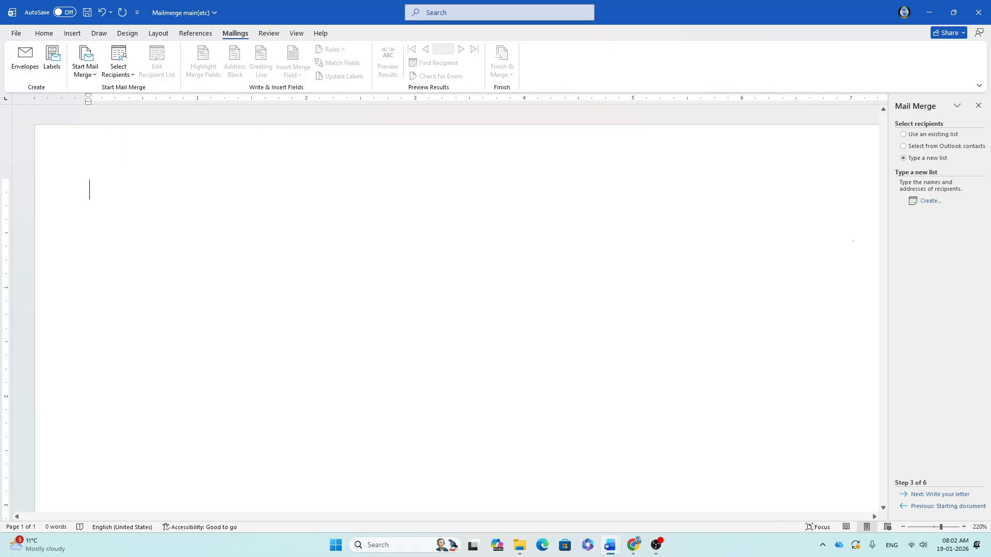
{"action": "key", "text": "alt+Tab"}
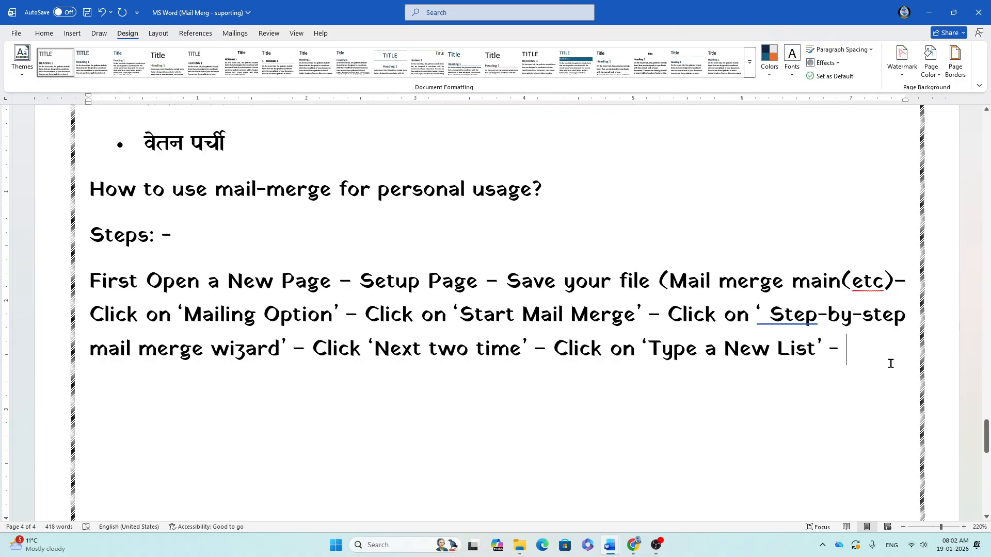
Step: Append "Click on 'Create' -" to the notes steps, then switch to Mailmerge main(etc)
{"action": "type", "text": "Click "}
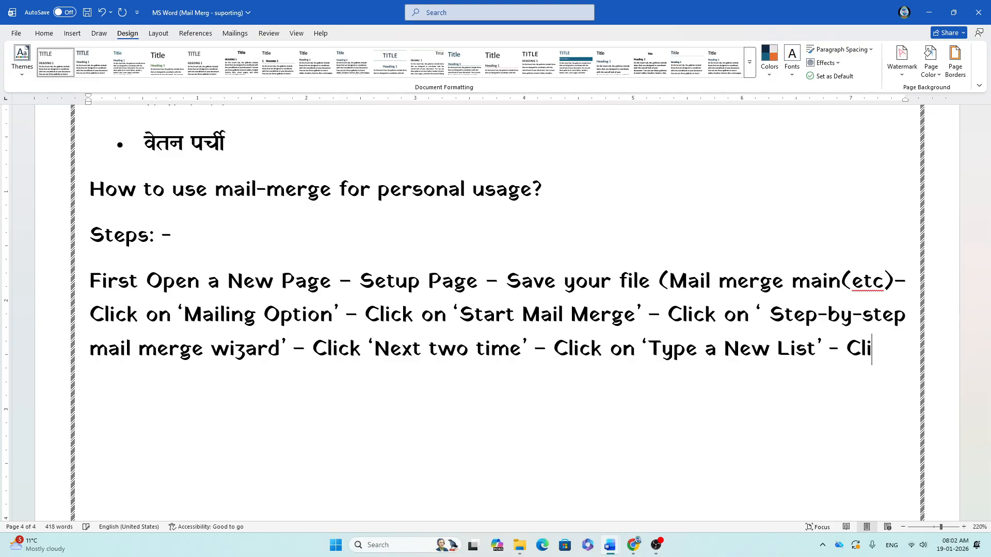
{"action": "type", "text": "on 'Crea"}
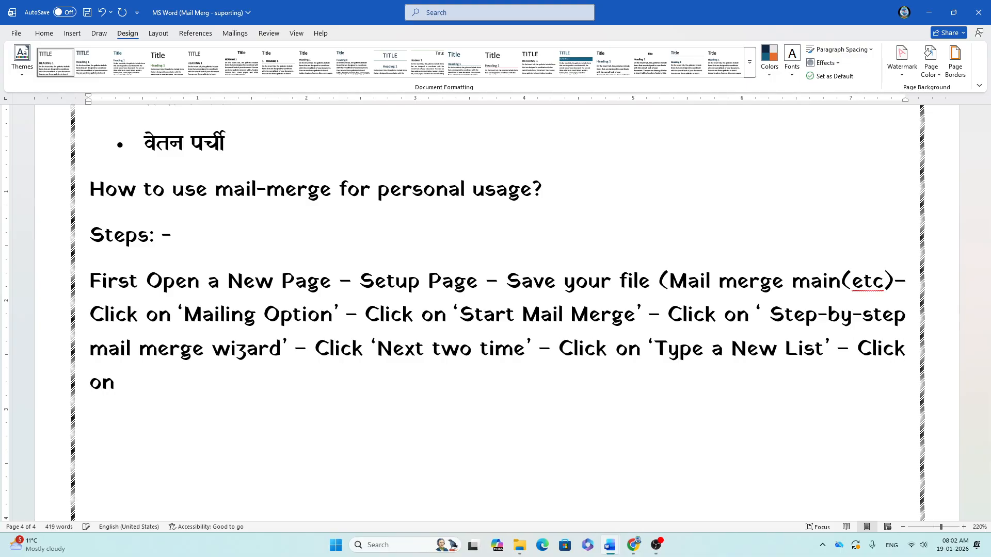
{"action": "type", "text": "te' -"}
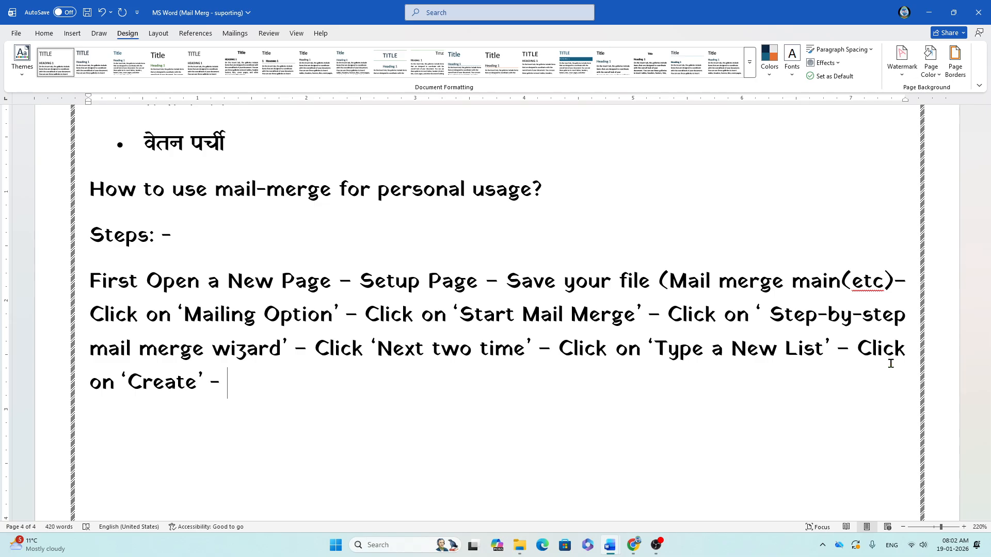
{"action": "key", "text": "alt+Tab"}
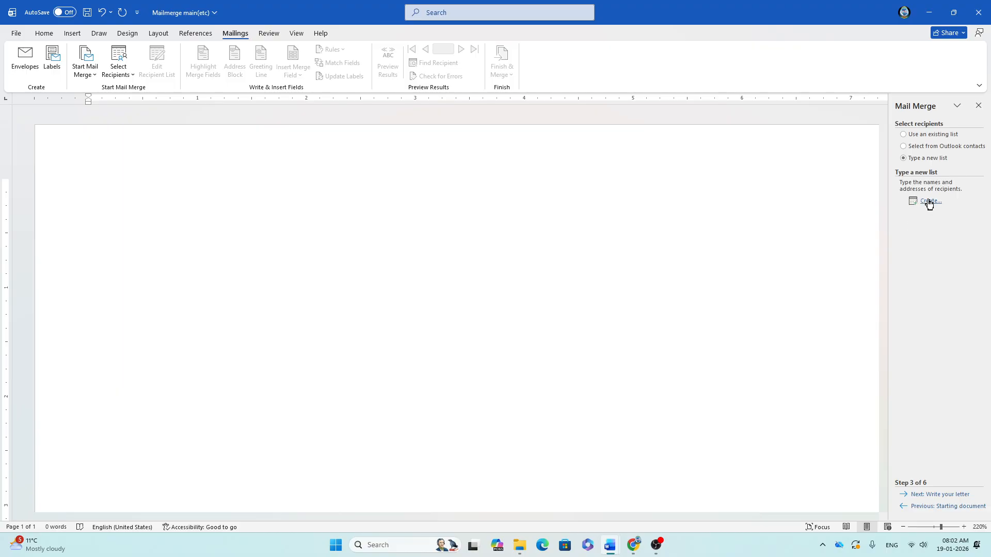
Step: Open the New Address List and its Customize Columns dialog, then cancel both without saving
{"action": "left_click", "coordinate": [929, 202]}
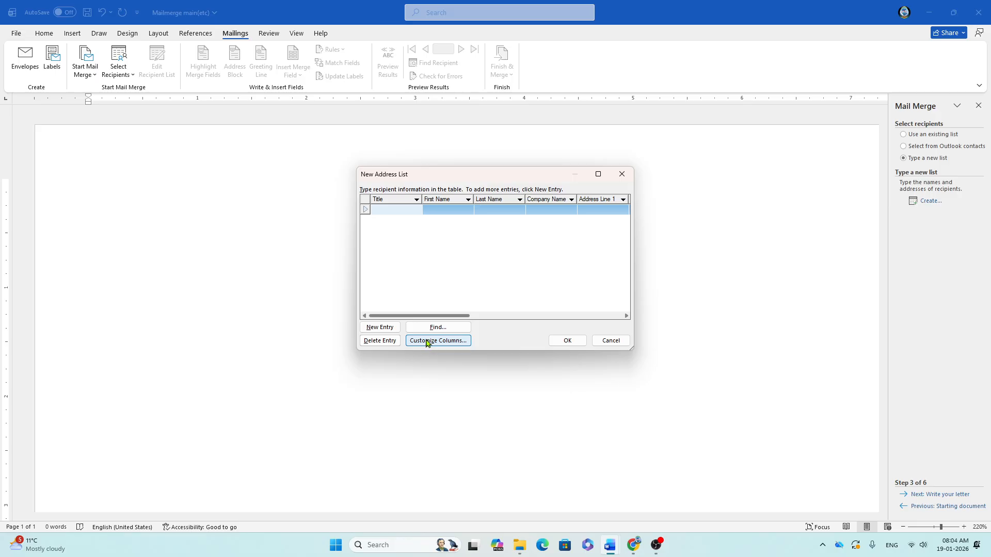
{"action": "left_click", "coordinate": [427, 341]}
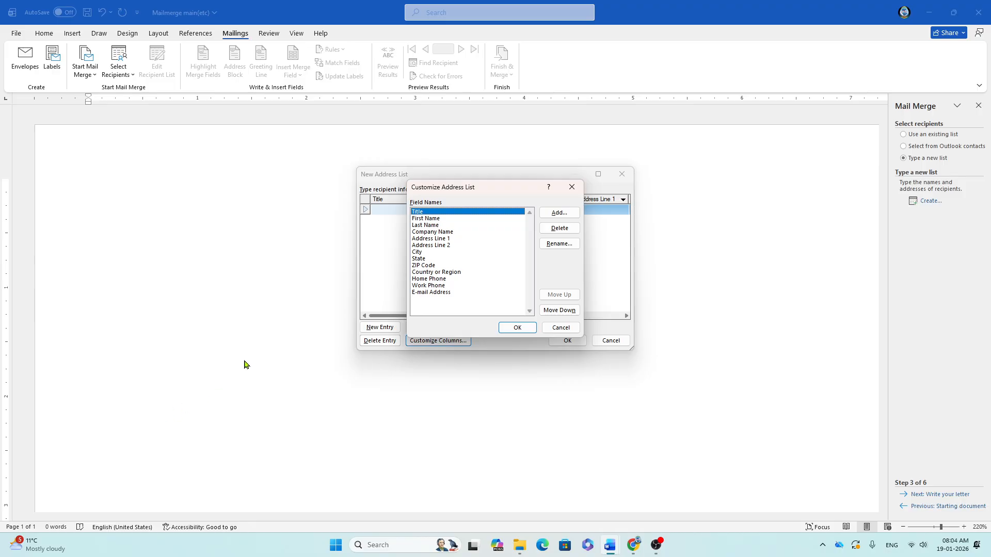
{"action": "left_click", "coordinate": [571, 186]}
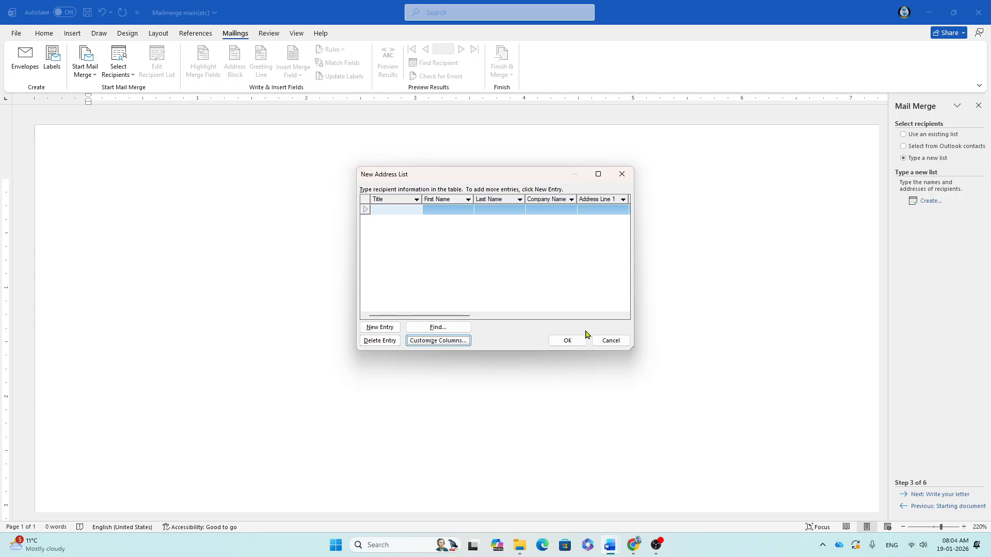
{"action": "left_click", "coordinate": [611, 342]}
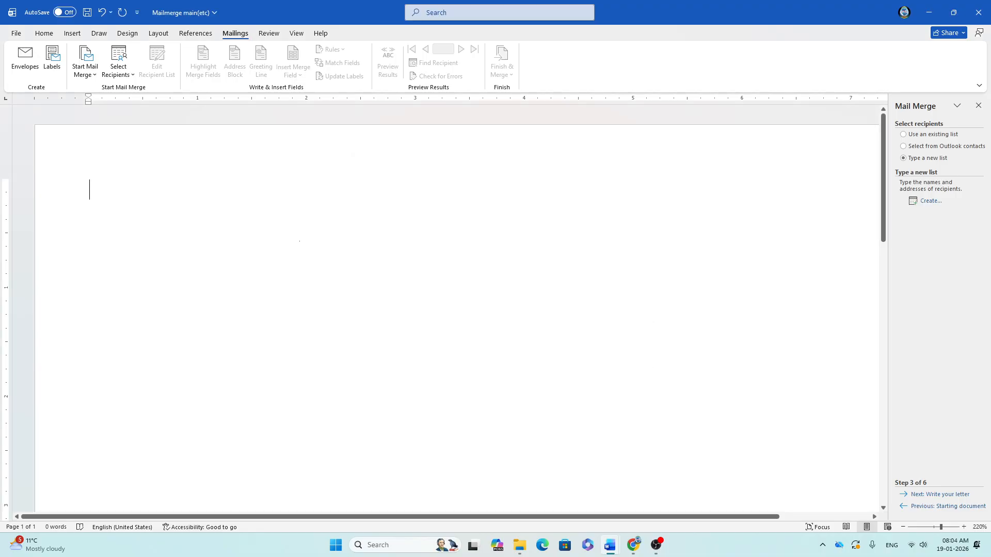
{"action": "key", "text": "alt+Tab"}
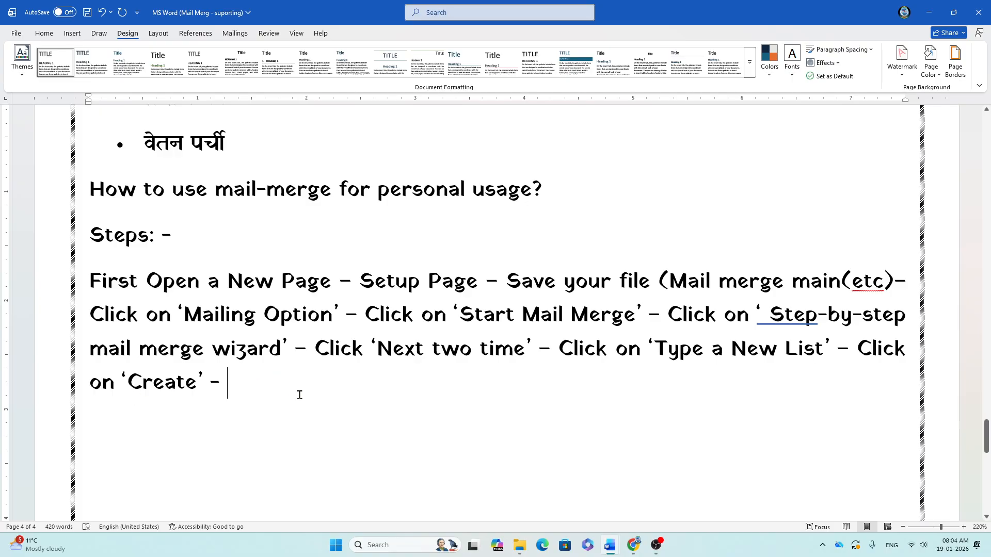
Step: Type "Click on 'Custom Columns' and", correcting Columns through the spelling suggestions
{"action": "type", "text": "Click"}
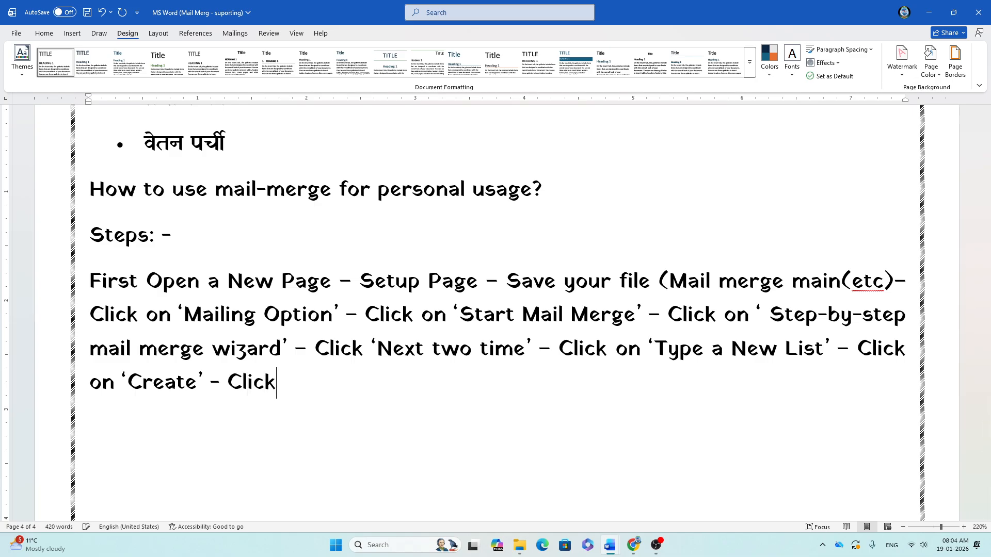
{"action": "type", "text": " on "}
{"action": "type", "text": "'Cus"}
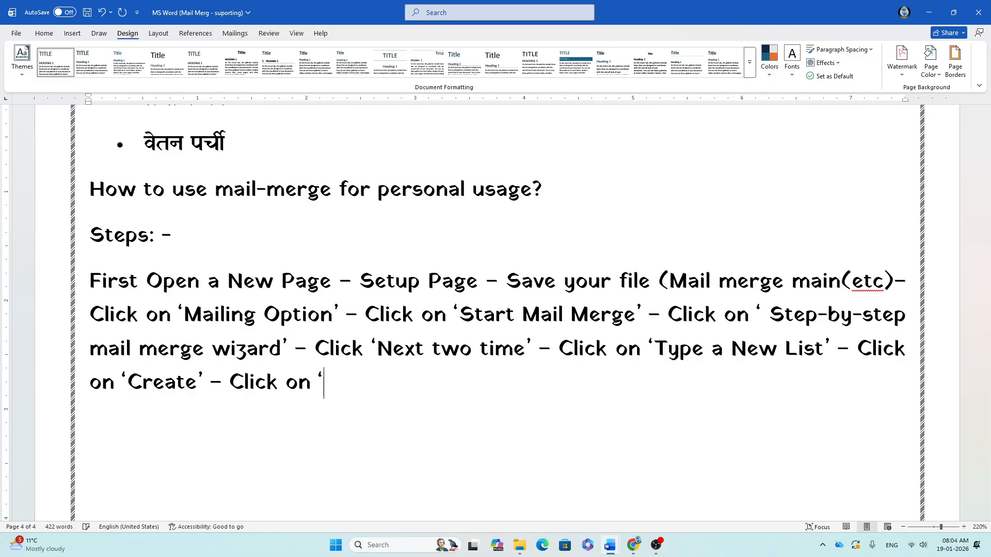
{"action": "type", "text": "tome"}
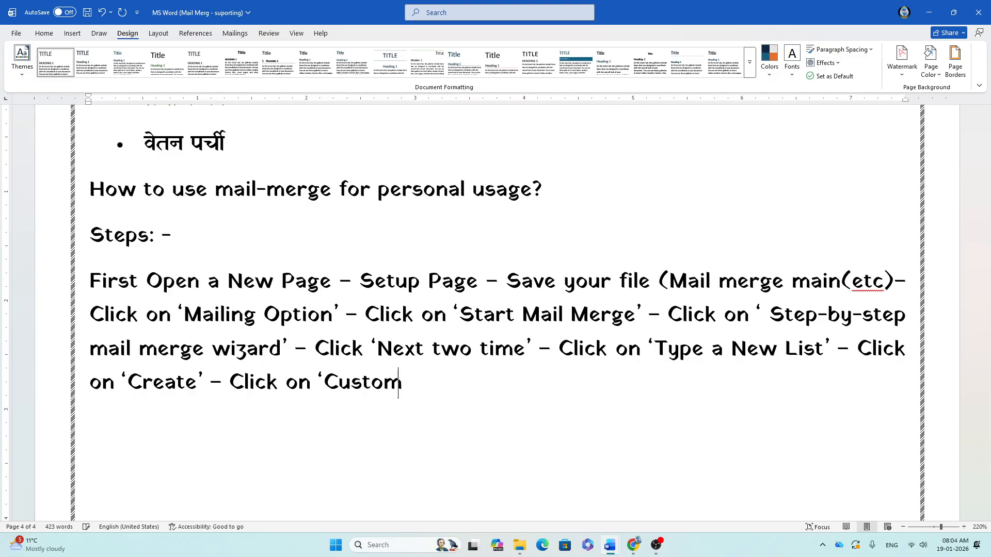
{"action": "key", "text": "BackSpace"}
{"action": "type", "text": "C"}
{"action": "type", "text": "u"}
{"action": "type", "text": "oumns"}
{"action": "key", "text": "BackSpace"}
{"action": "key", "text": "BackSpace"}
{"action": "key", "text": "BackSpace"}
{"action": "key", "text": "BackSpace"}
{"action": "key", "text": "BackSpace"}
{"action": "type", "text": "lumns' and"}
{"action": "key", "text": "BackSpace"}
{"action": "key", "text": "BackSpace"}
{"action": "key", "text": "BackSpace"}
{"action": "key", "text": "BackSpace"}
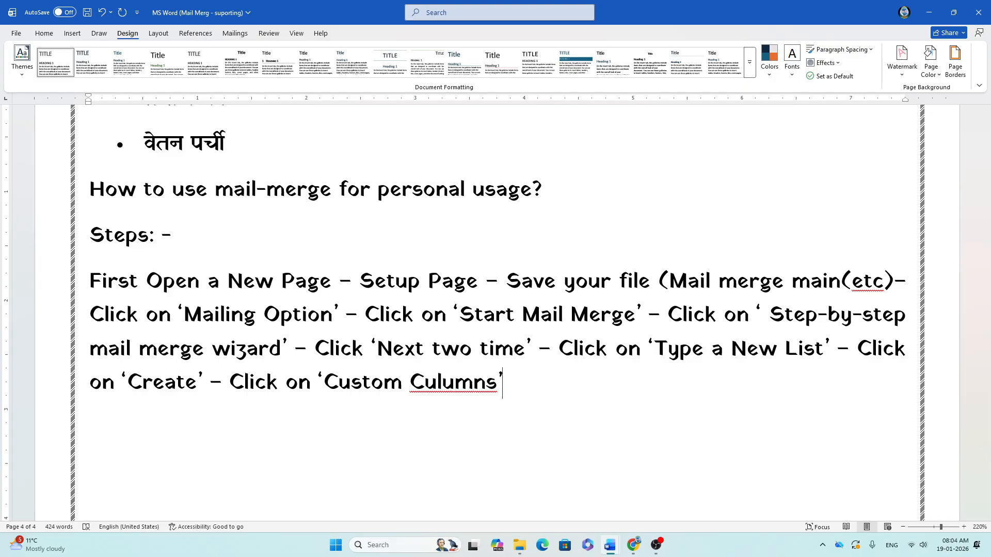
{"action": "right_click", "coordinate": [438, 382]}
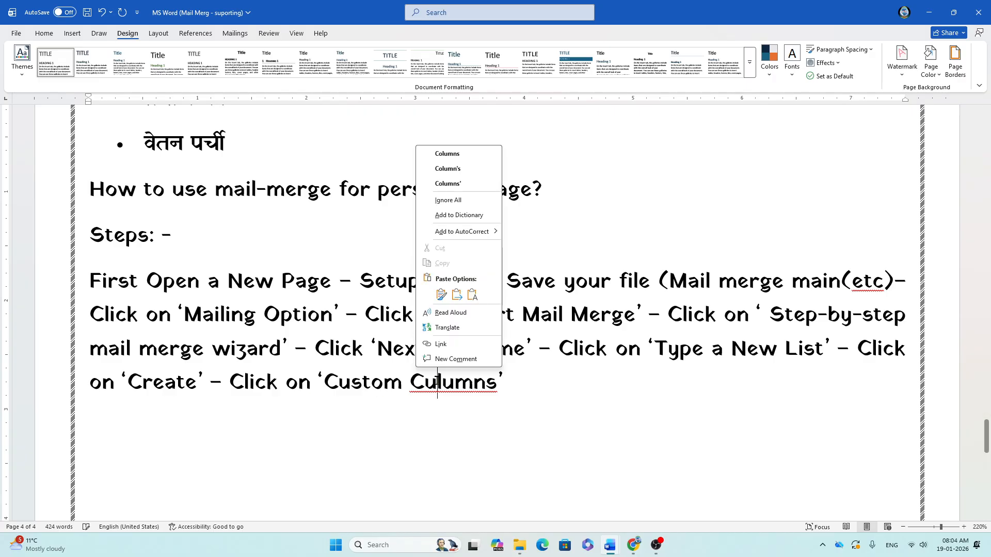
{"action": "left_click", "coordinate": [461, 154]}
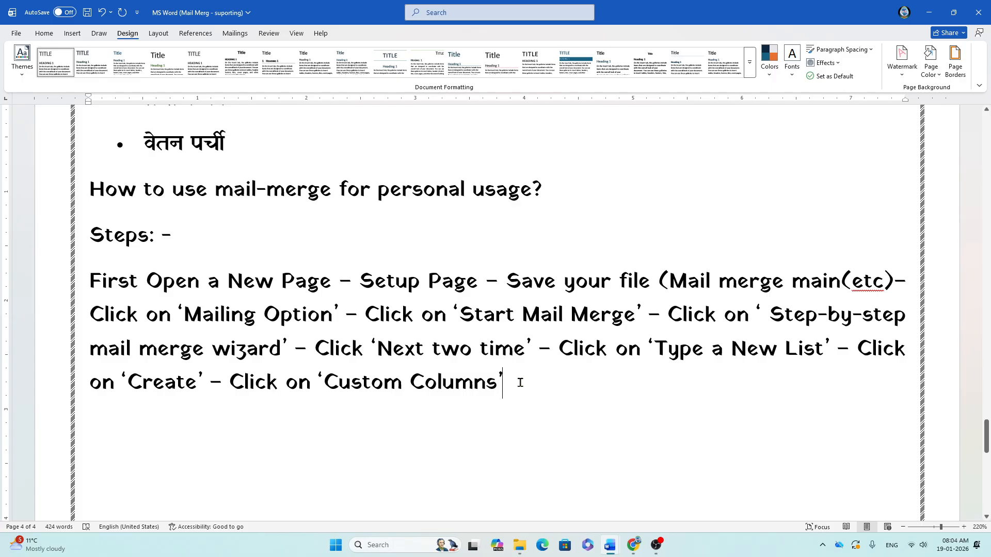
Step: Add "delete all the field names and create your own field names that match to your address as: -"
{"action": "type", "text": "and del"}
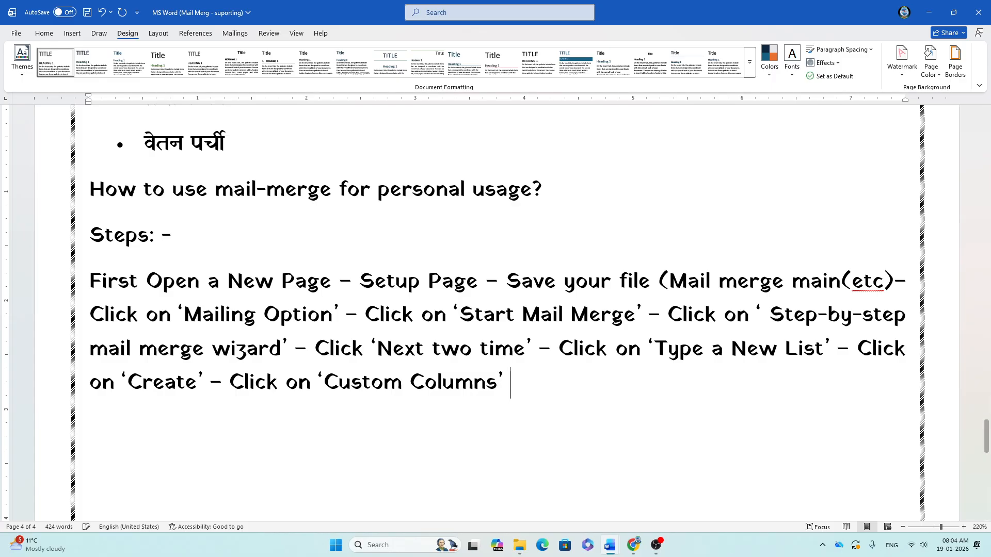
{"action": "type", "text": "ete"}
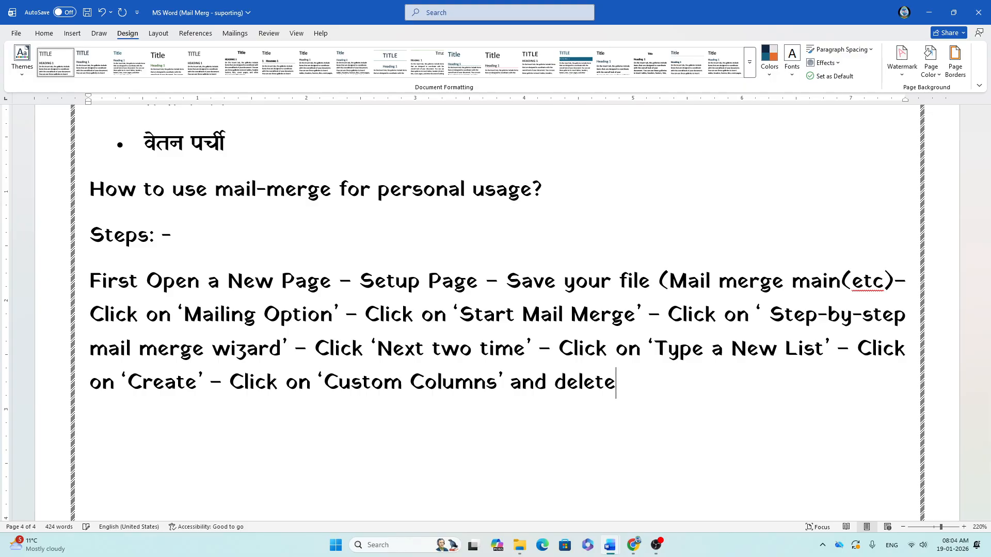
{"action": "type", "text": " all the "}
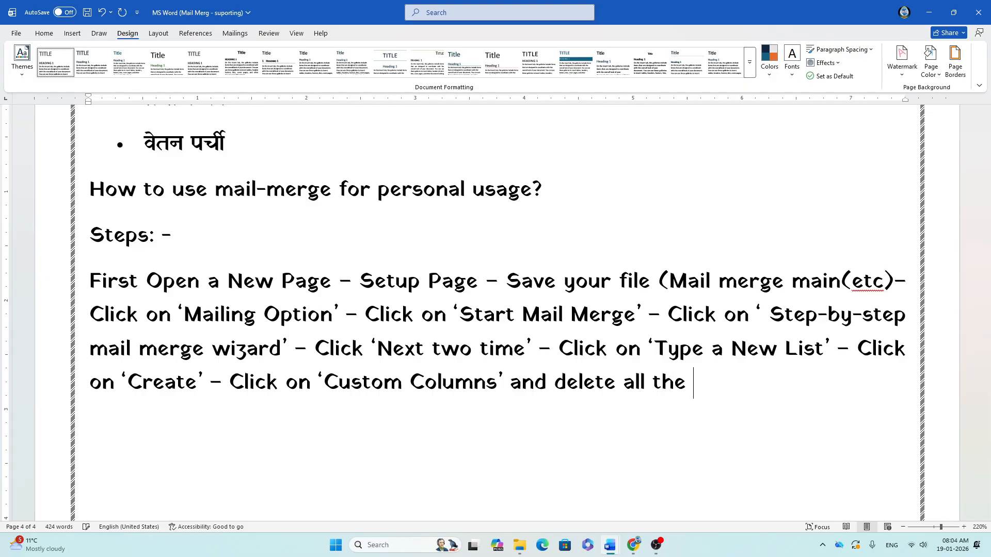
{"action": "type", "text": "field names and cret"}
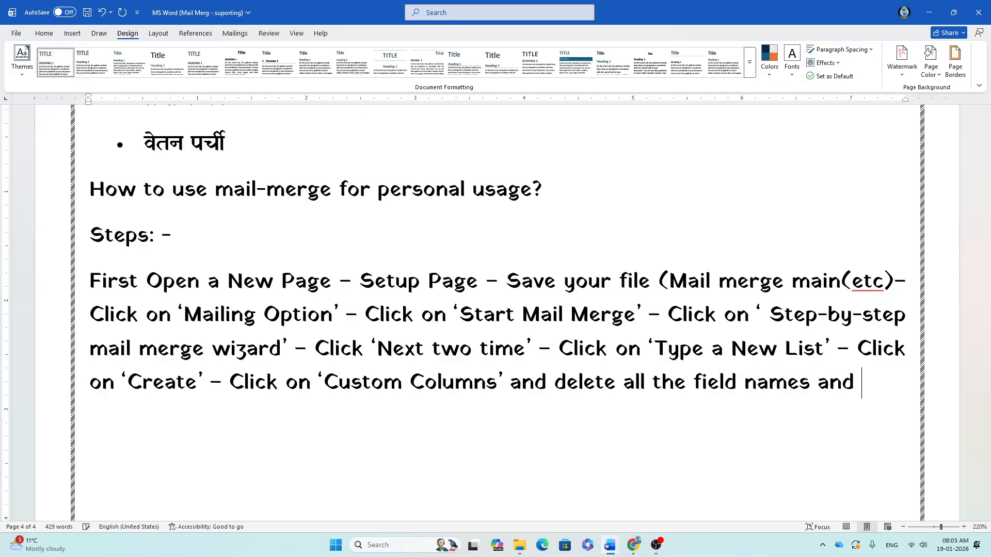
{"action": "key", "text": "BackSpace"}
{"action": "type", "text": "ate "}
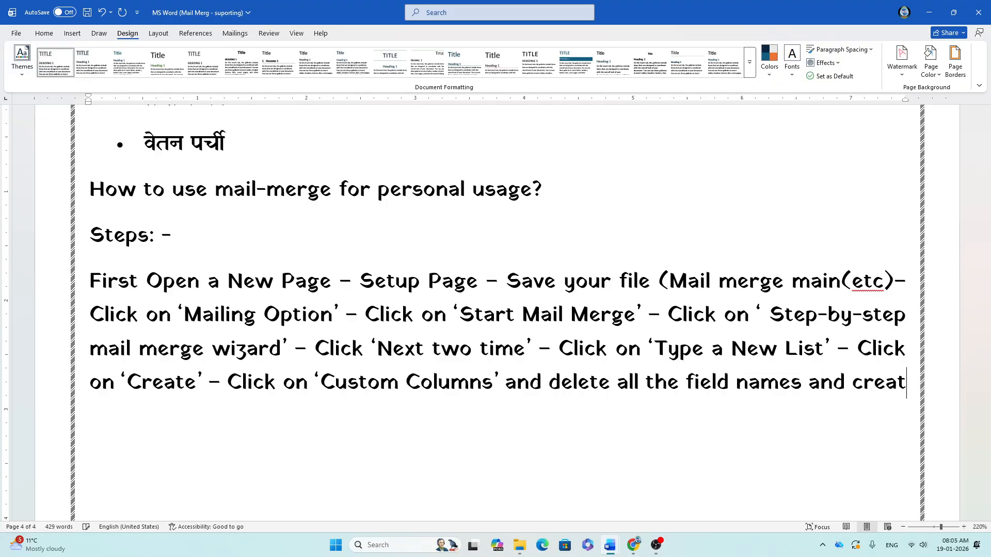
{"action": "type", "text": "you own "}
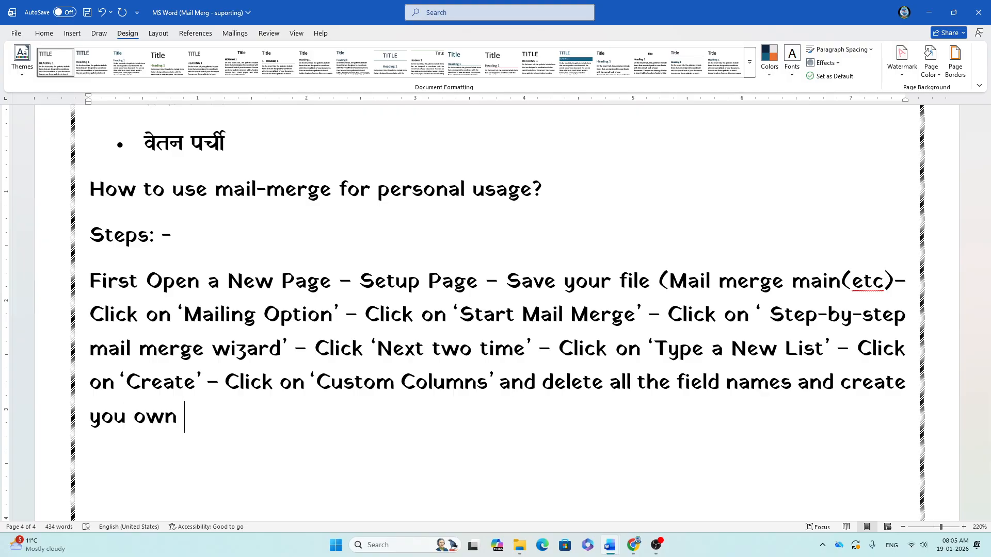
{"action": "type", "text": "fi"}
{"action": "key", "text": "BackSpace"}
{"action": "type", "text": "e you own field name s"}
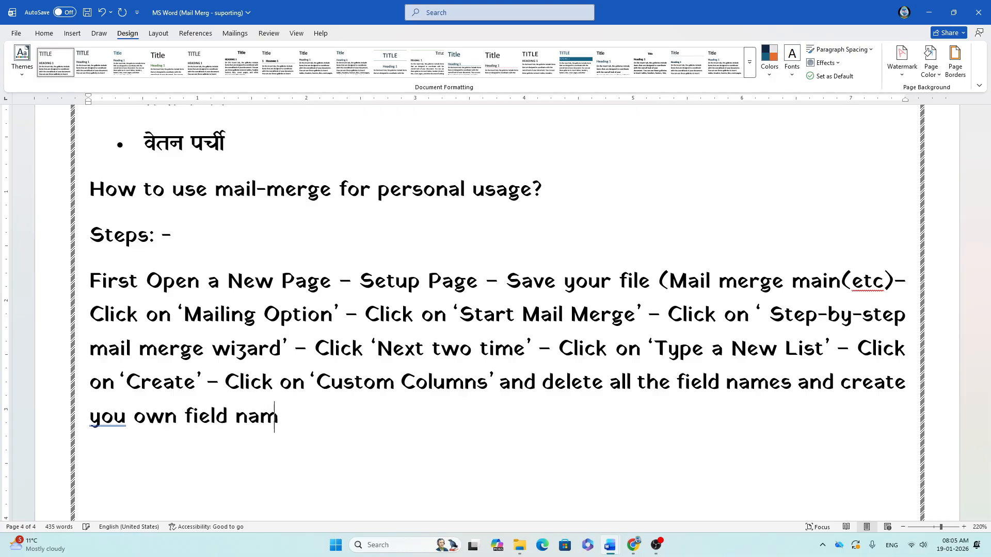
{"action": "key", "text": "BackSpace"}
{"action": "key", "text": "BackSpace"}
{"action": "type", "text": "s that "}
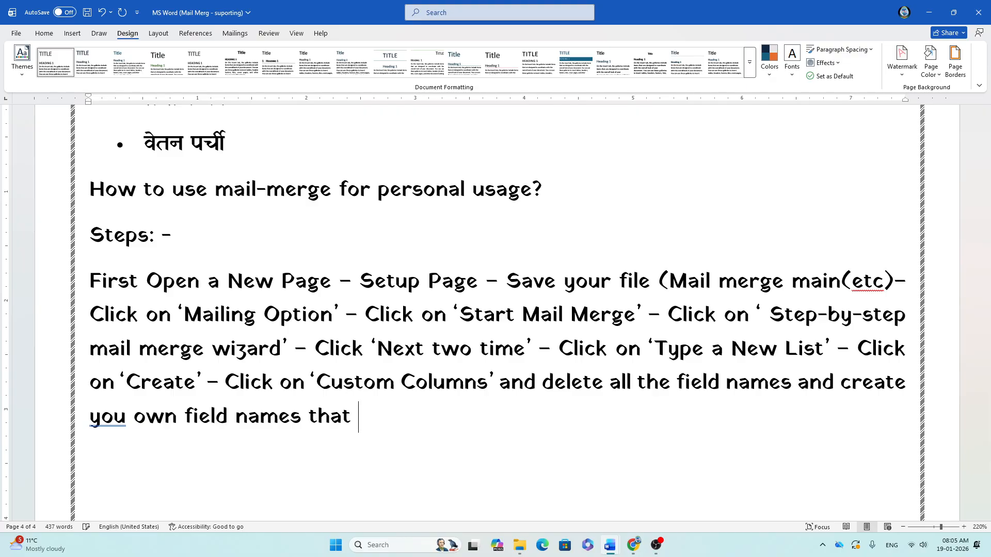
{"action": "type", "text": "match "}
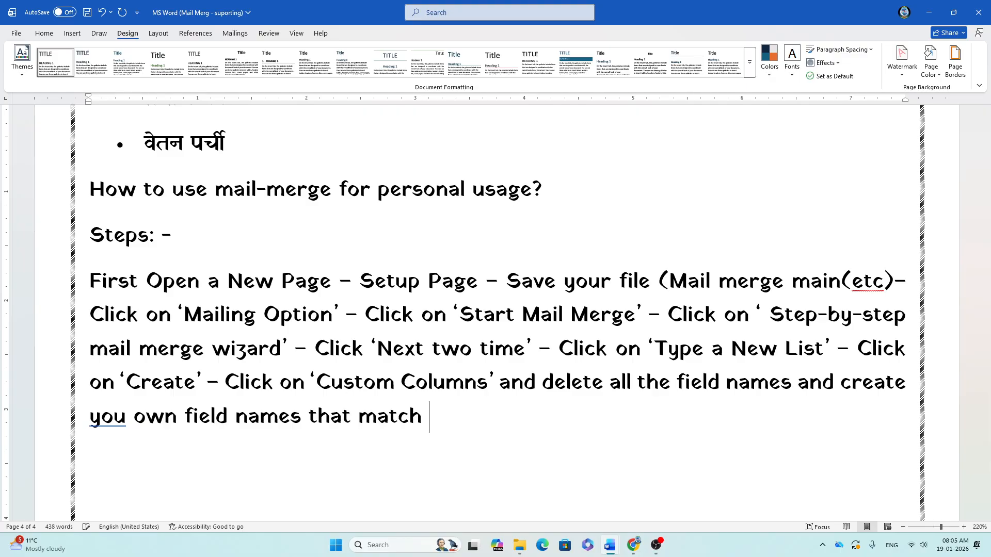
{"action": "type", "text": "to your addre"}
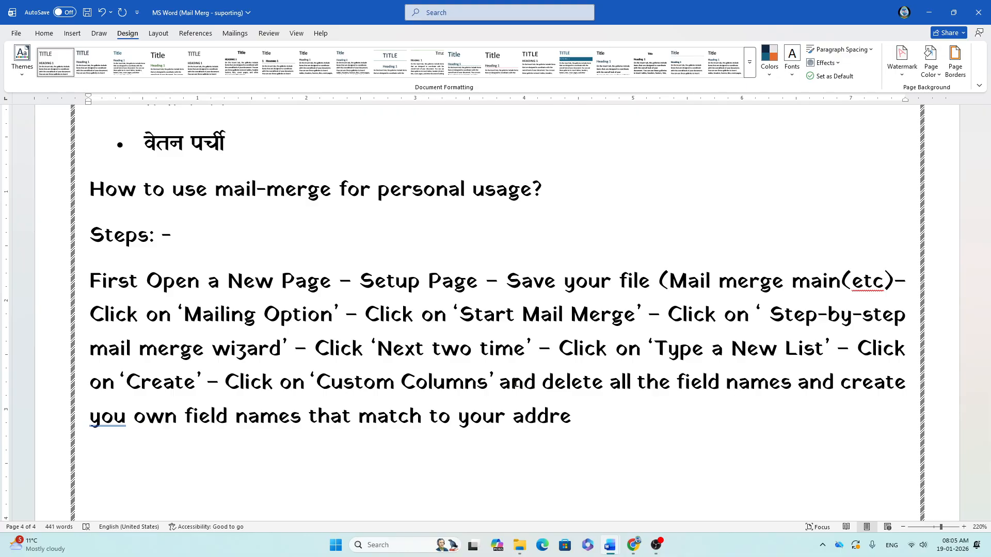
{"action": "left_click", "coordinate": [126, 416]}
{"action": "type", "text": "r"}
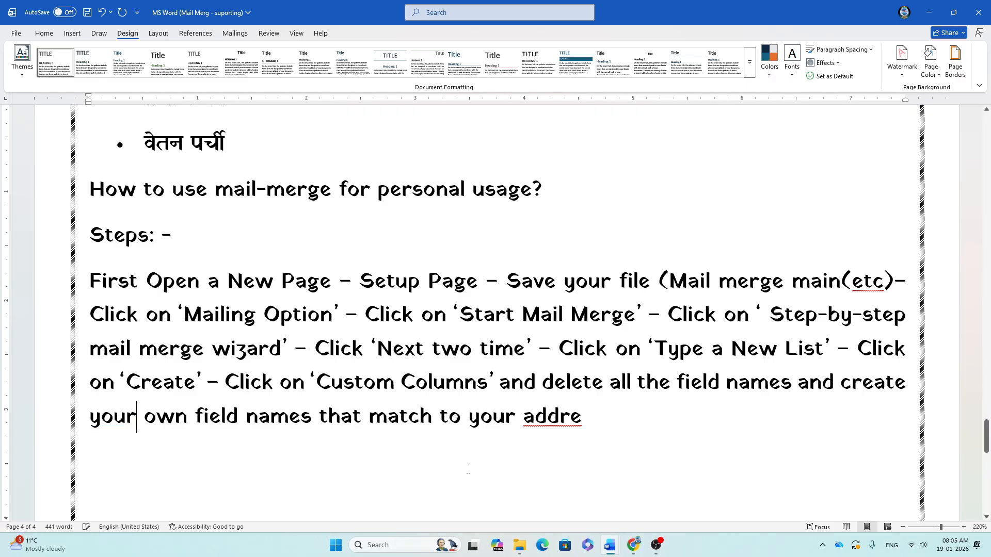
{"action": "left_click", "coordinate": [589, 421]}
{"action": "type", "text": "ss as: -"}
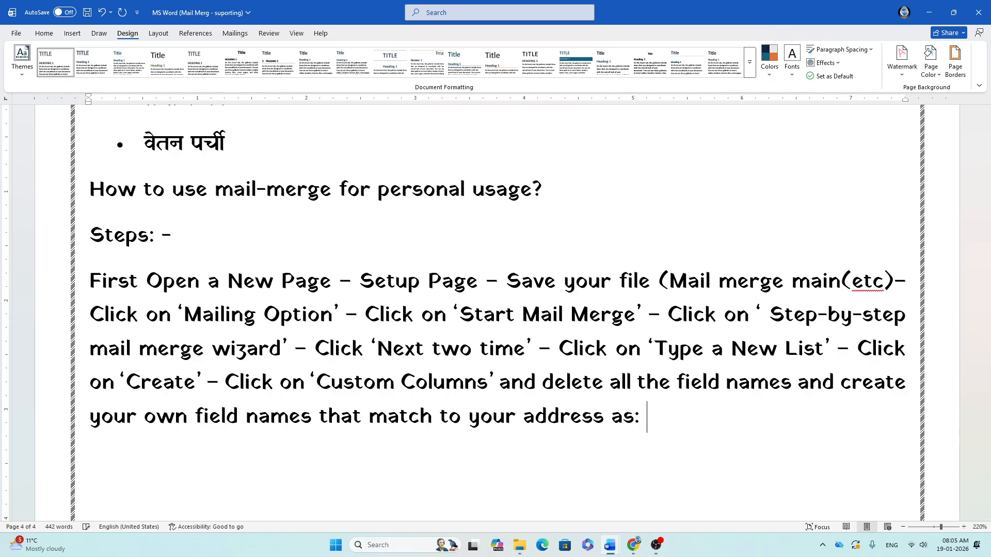
Step: List the example fields 'Name, C/O, At, Po, Ps, Via, Dist' after 'as'
{"action": "key", "text": "BackSpace"}
{"action": "key", "text": "BackSpace"}
{"action": "key", "text": "BackSpace"}
{"action": "key", "text": "BackSpace"}
{"action": "type", "text": "- Name, "}
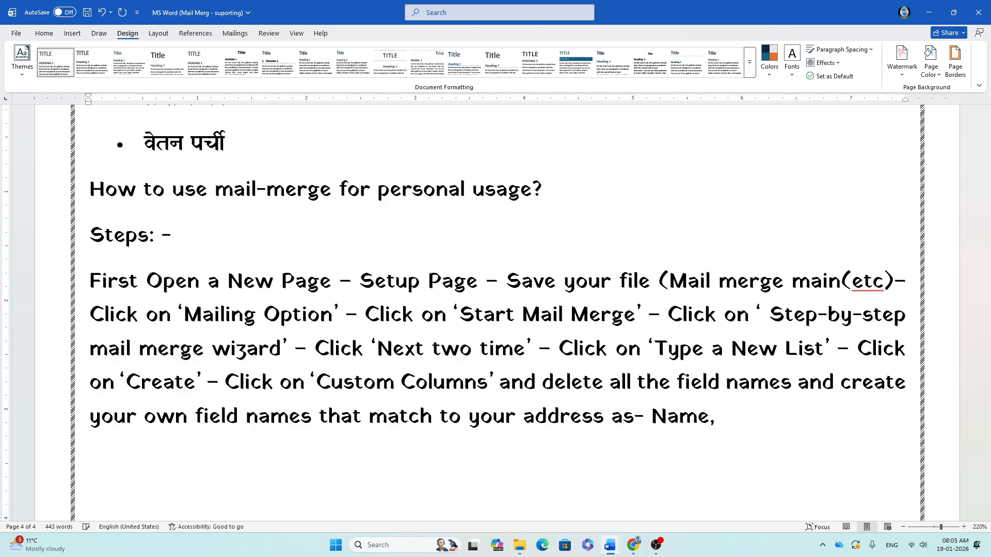
{"action": "type", "text": "C/O , At _"}
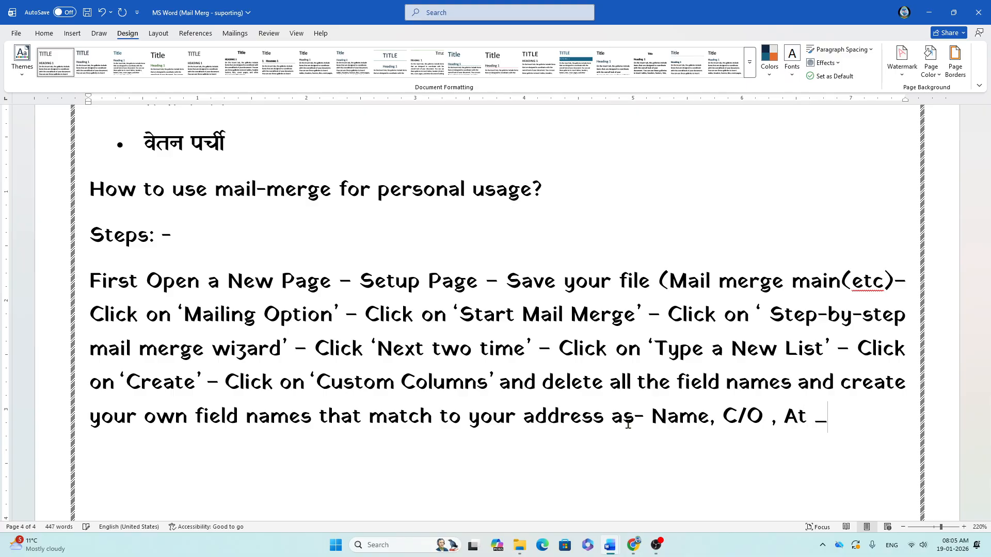
{"action": "key", "text": "BackSpace"}
{"action": "key", "text": "BackSpace"}
{"action": "type", "text": ", Po"}
{"action": "type", "text": ","}
{"action": "type", "text": "Ps"}
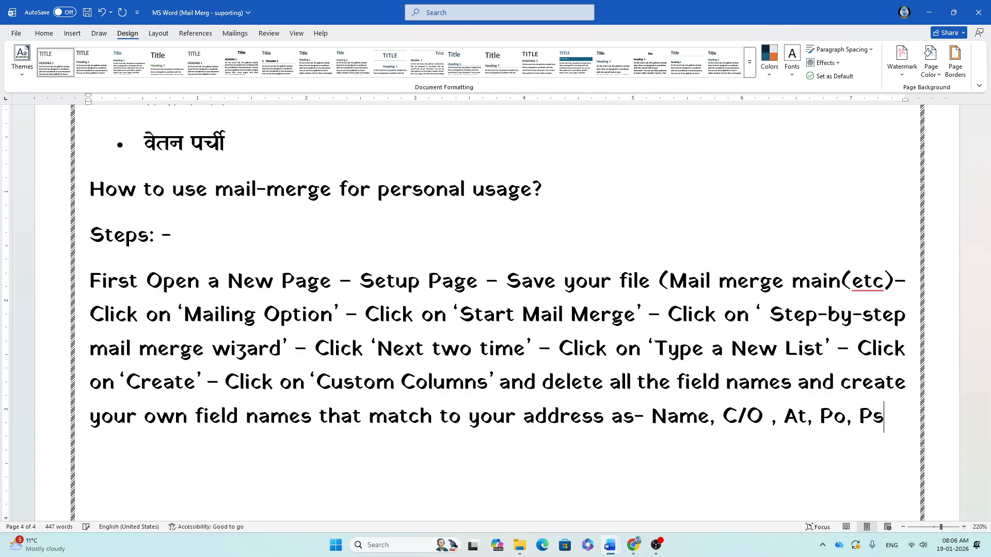
{"action": "type", "text": ", V"}
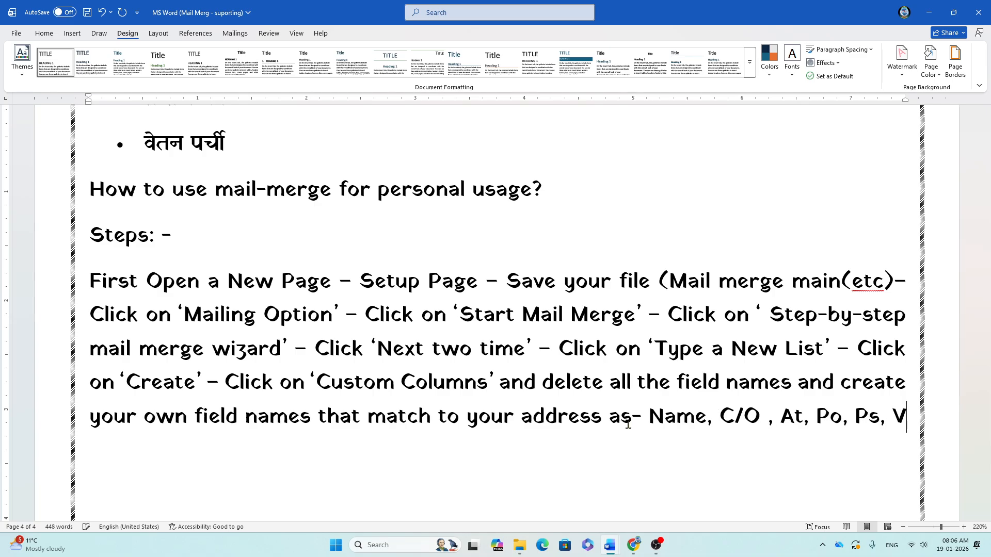
{"action": "type", "text": "ia, "}
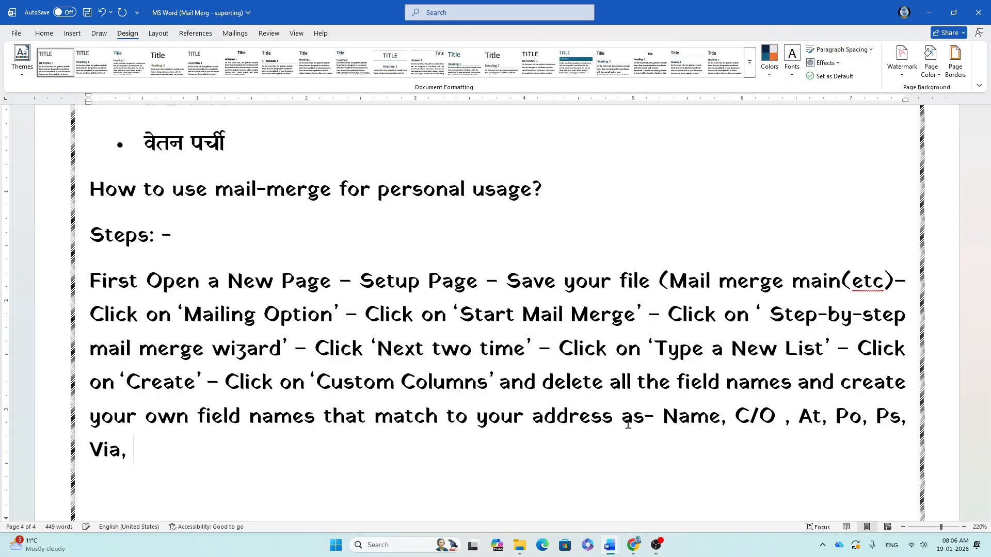
{"action": "type", "text": "Dist, "}
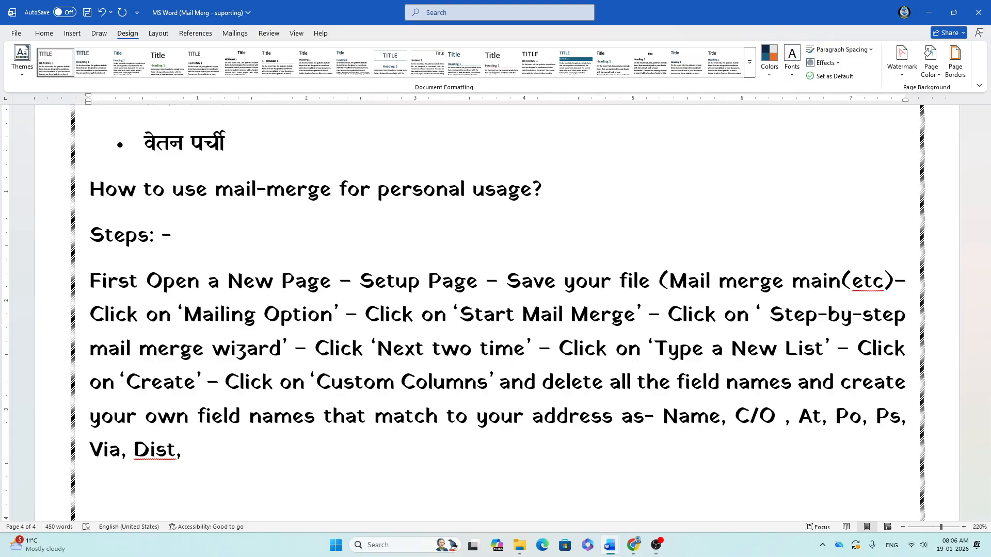
{"action": "type", "text": "B"}
{"action": "key", "text": "BackSpace"}
Step: Finish the list with 'state, Pin Code etc. -' and save the notes
{"action": "type", "text": "state, Pin"}
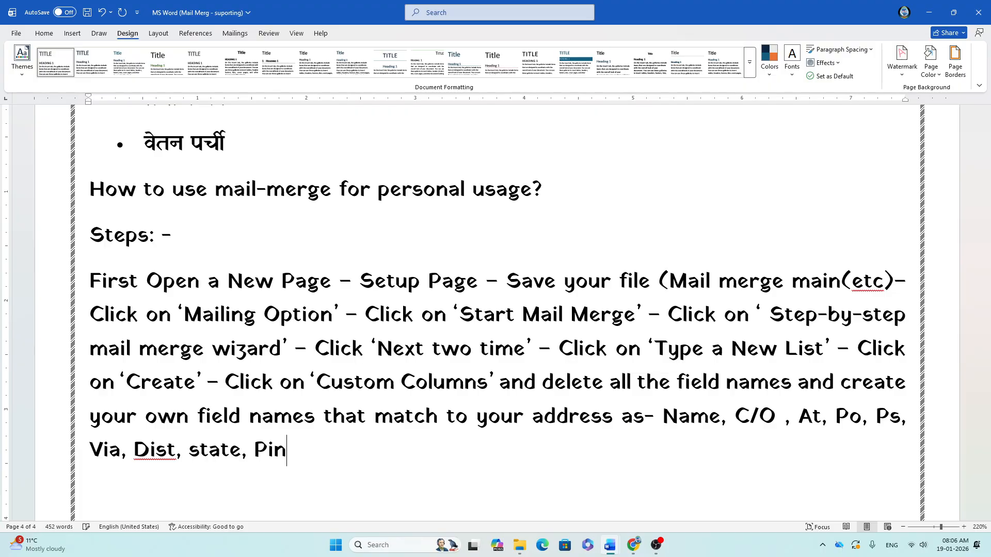
{"action": "type", "text": " Code"}
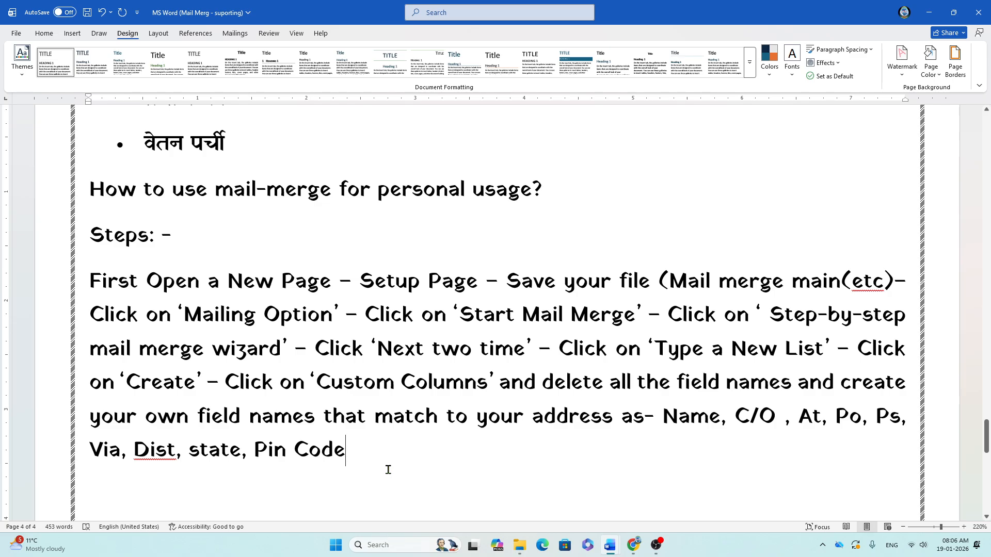
{"action": "key", "text": "ctrl+s"}
{"action": "type", "text": "etc. "}
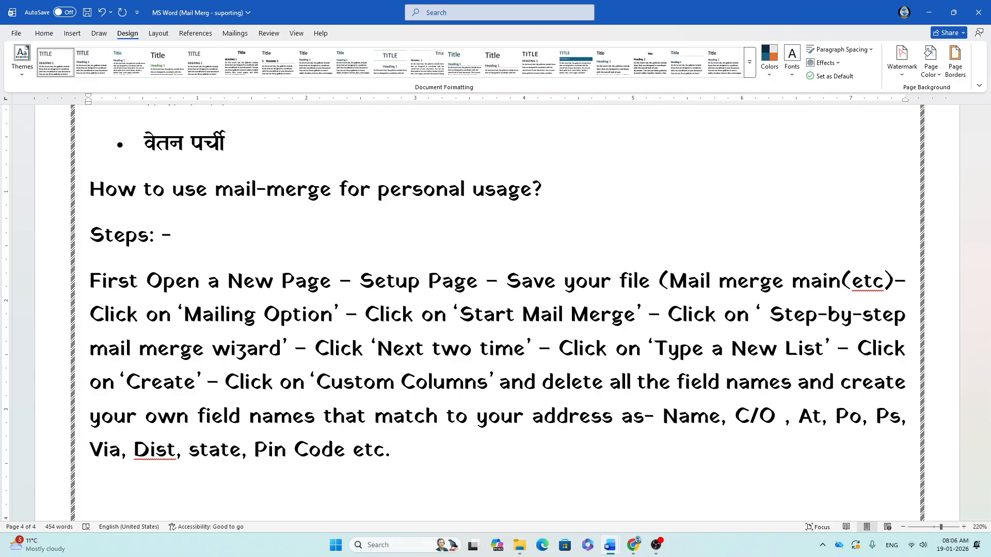
{"action": "type", "text": "-"}
{"action": "key", "text": "ctrl+s"}
{"action": "key", "text": "alt+Tab"}
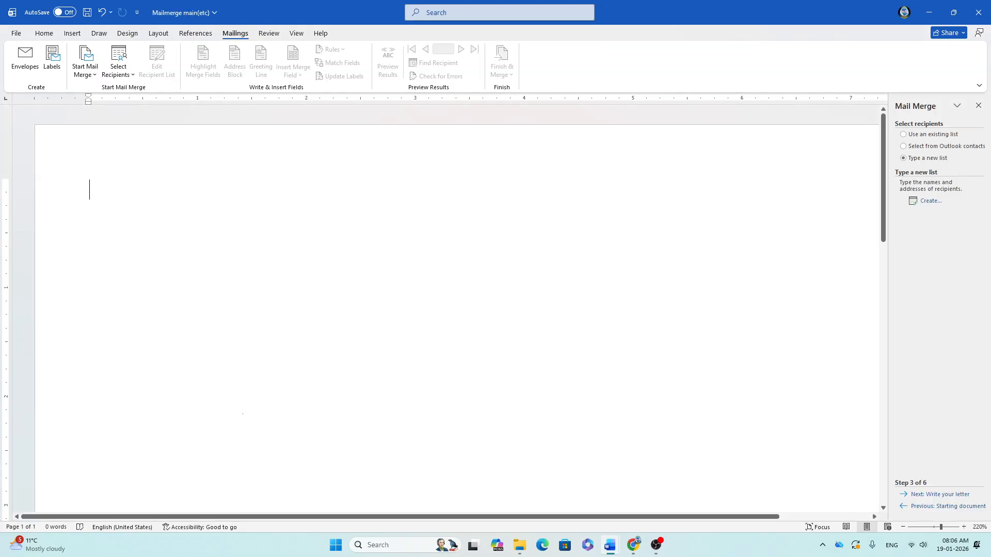
{"action": "left_click", "coordinate": [978, 106]}
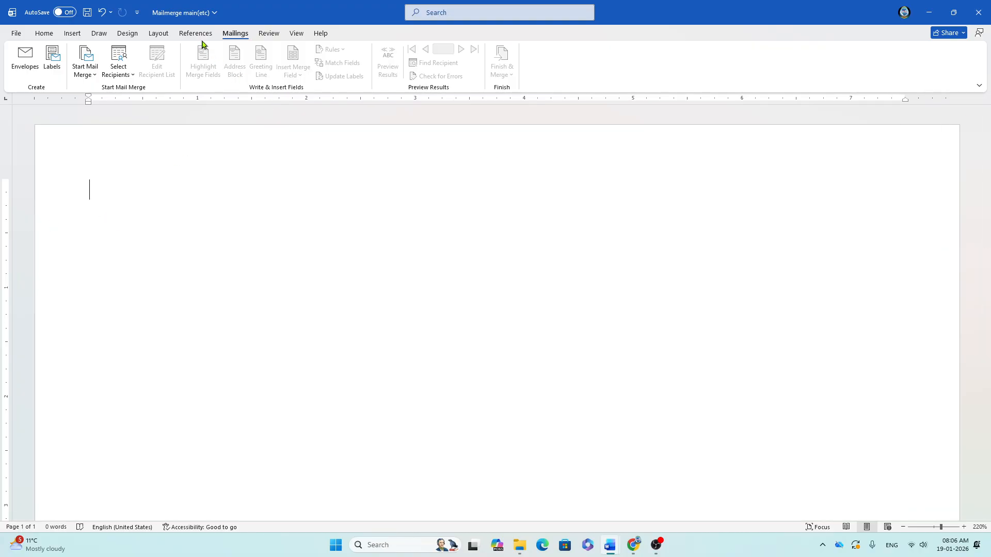
{"action": "left_click", "coordinate": [84, 79]}
{"action": "left_click", "coordinate": [113, 184]}
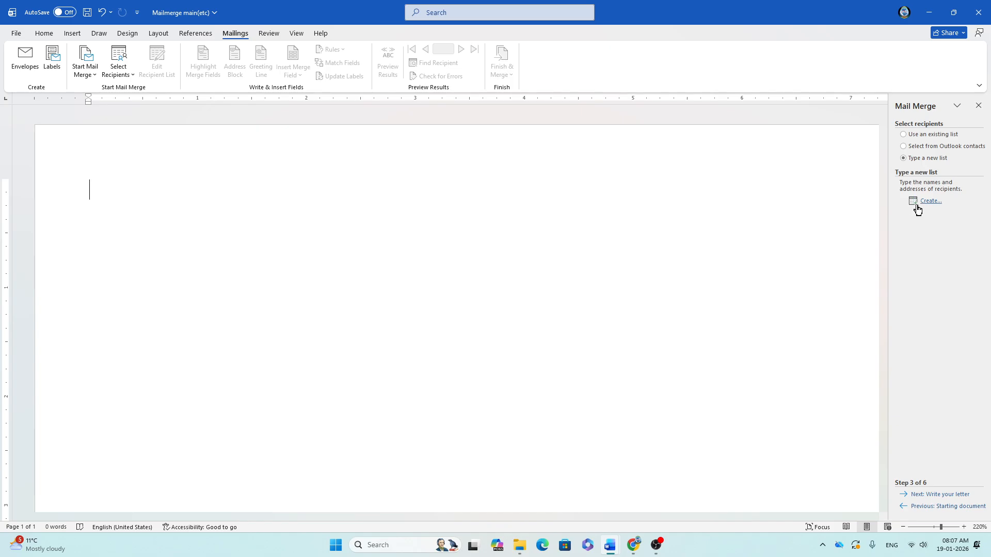
{"action": "left_click", "coordinate": [924, 507]}
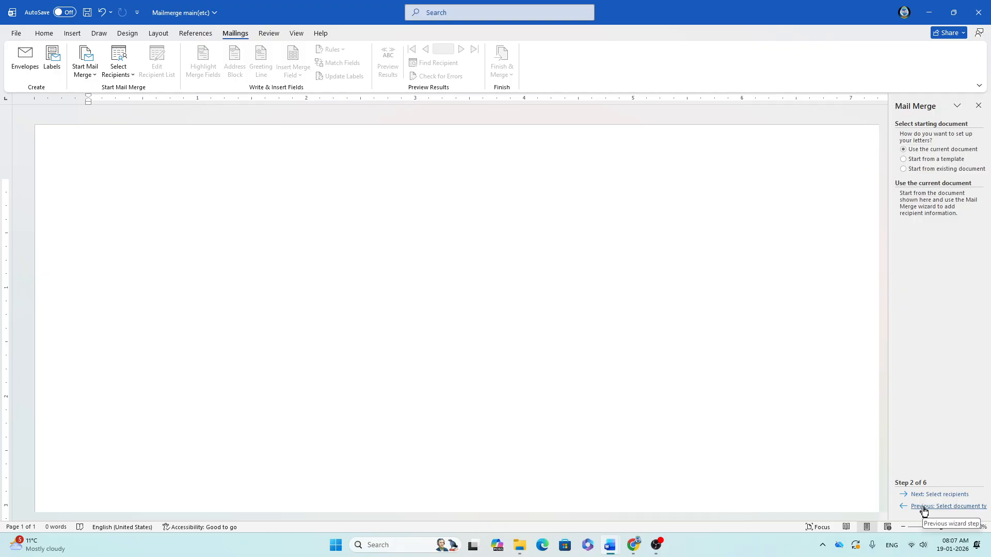
{"action": "left_click", "coordinate": [924, 507]}
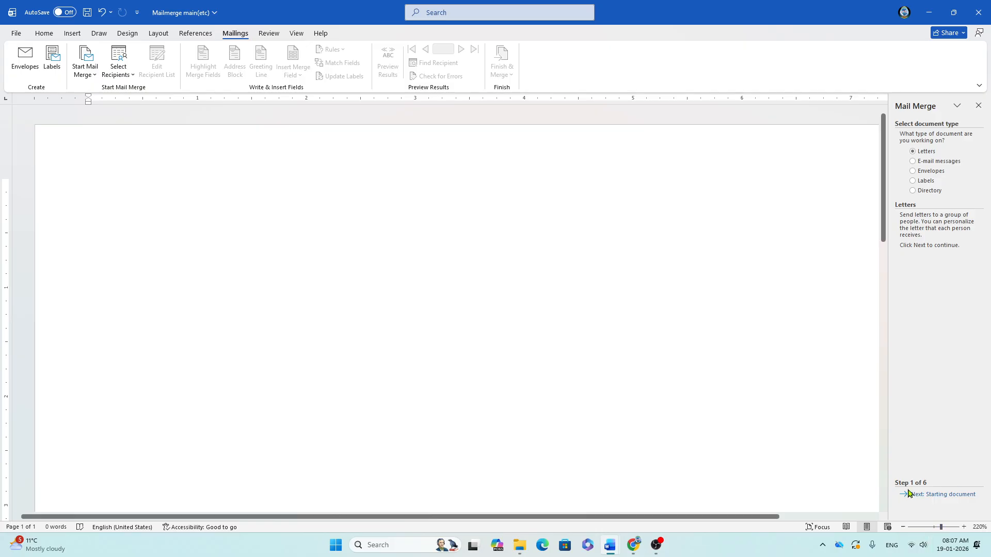
{"action": "left_click", "coordinate": [937, 499]}
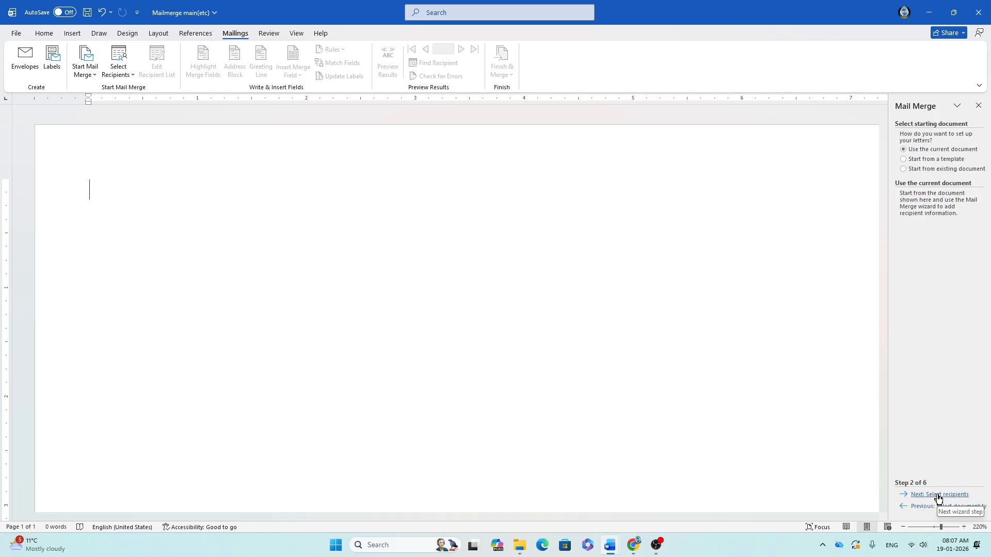
{"action": "left_click", "coordinate": [938, 497]}
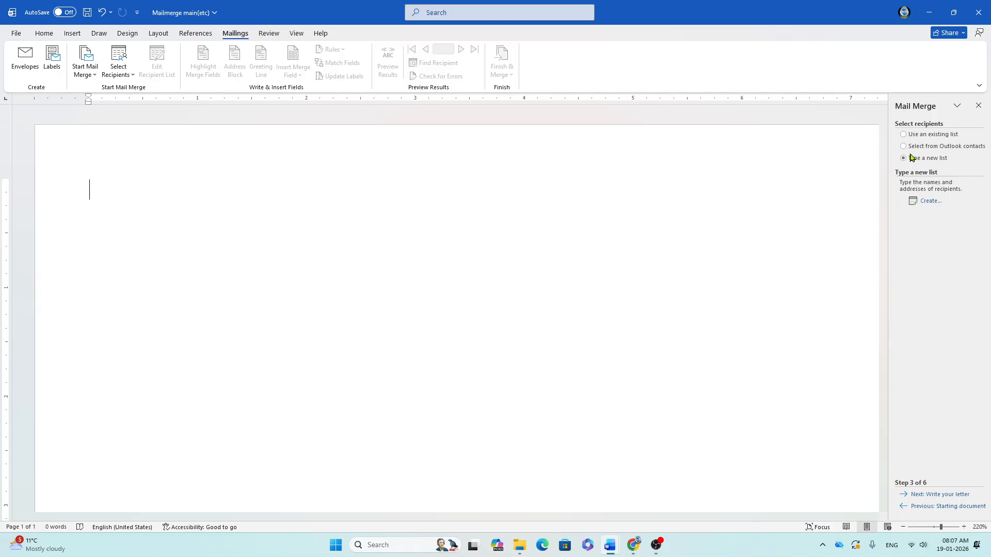
Step: Create a new list and delete the Title, First Name, Last Name and Company Name fields
{"action": "left_click", "coordinate": [924, 202]}
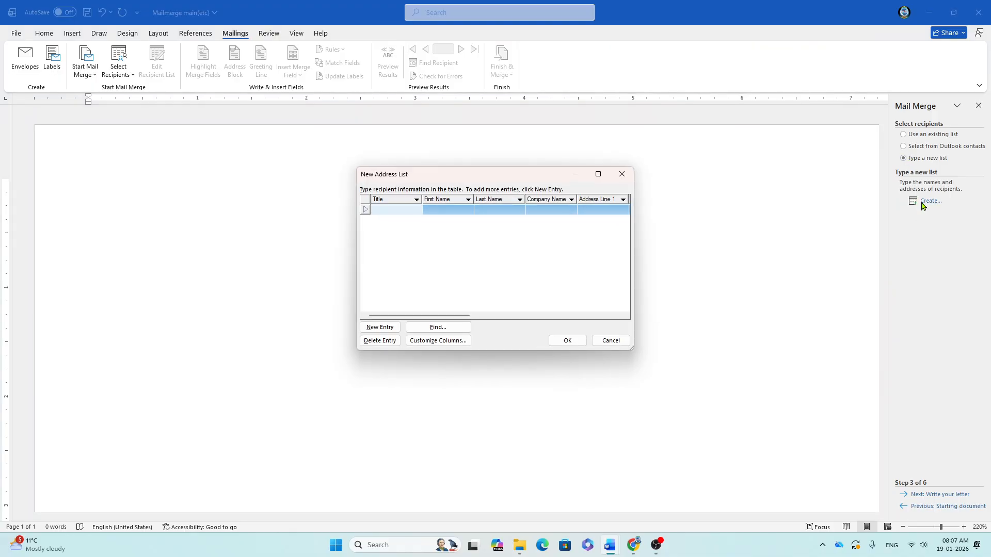
{"action": "left_click", "coordinate": [437, 342]}
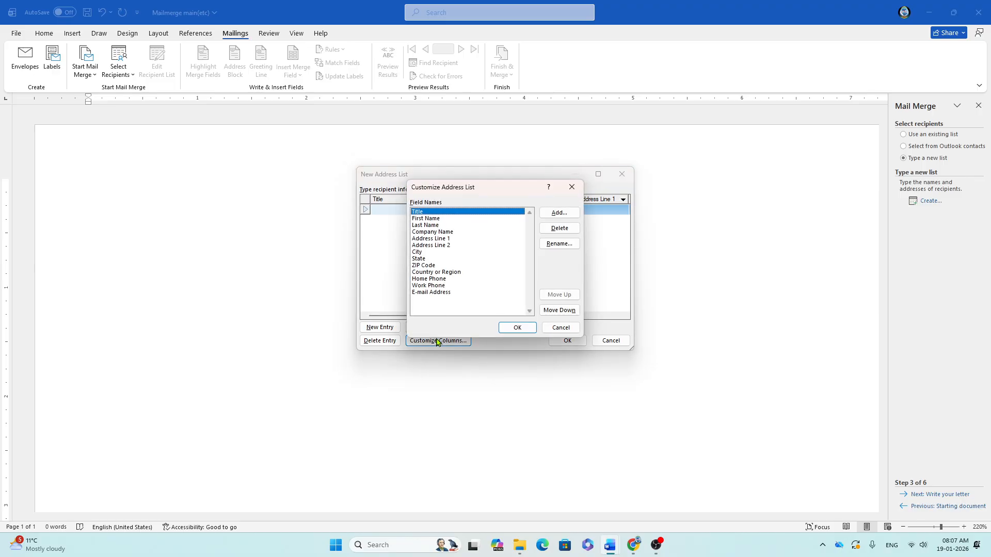
{"action": "left_click", "coordinate": [558, 231]}
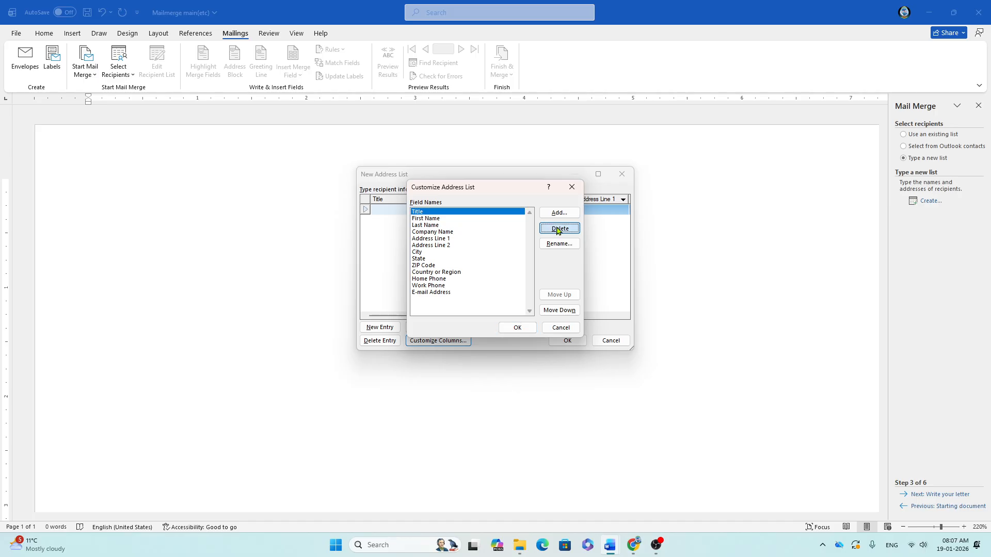
{"action": "left_click", "coordinate": [529, 287]}
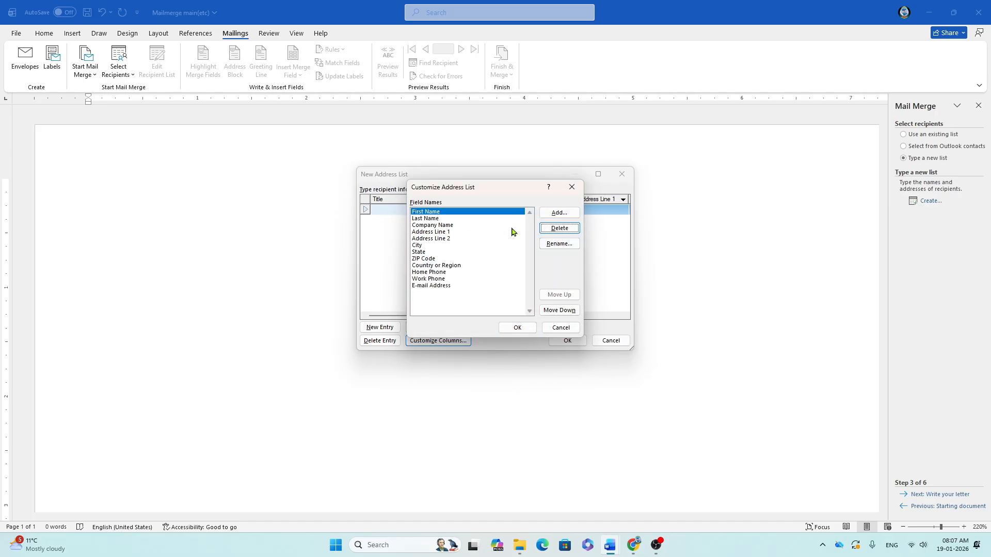
{"action": "left_click", "coordinate": [550, 228]}
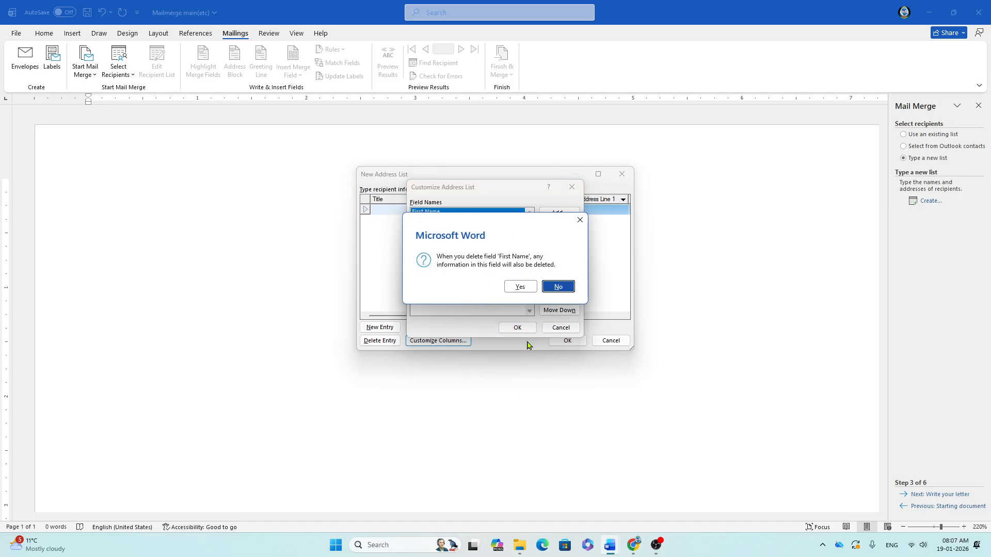
{"action": "left_click", "coordinate": [520, 292]}
{"action": "left_click", "coordinate": [559, 228]}
{"action": "left_click", "coordinate": [519, 288]}
{"action": "left_click", "coordinate": [557, 228]}
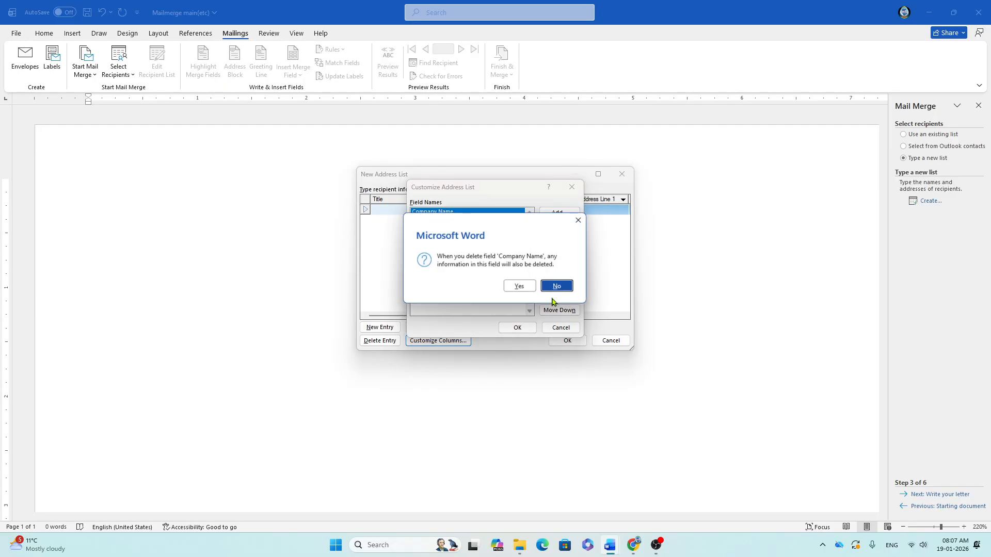
{"action": "left_click", "coordinate": [520, 288]}
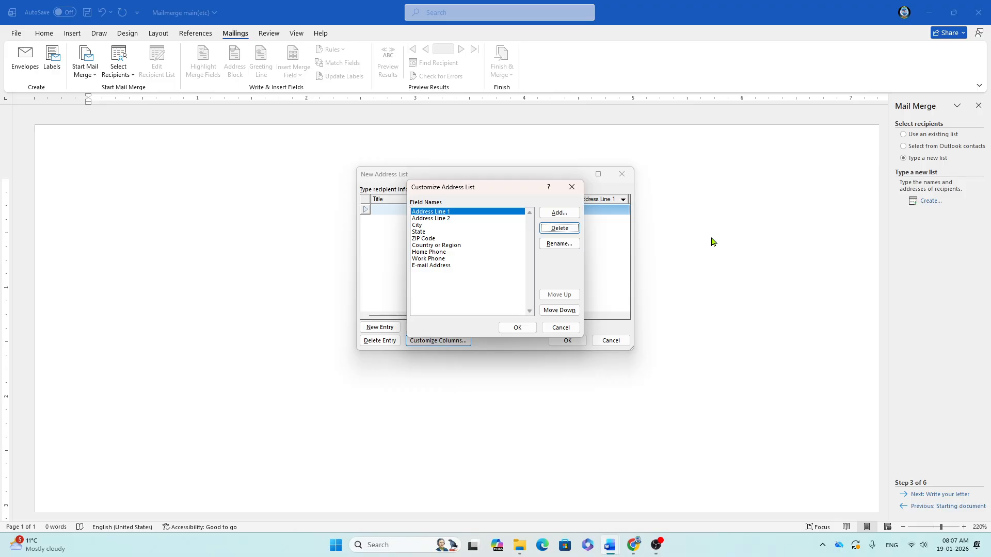
Step: Delete Address Line 1 and every remaining default field, confirming each deletion
{"action": "key", "text": "Return"}
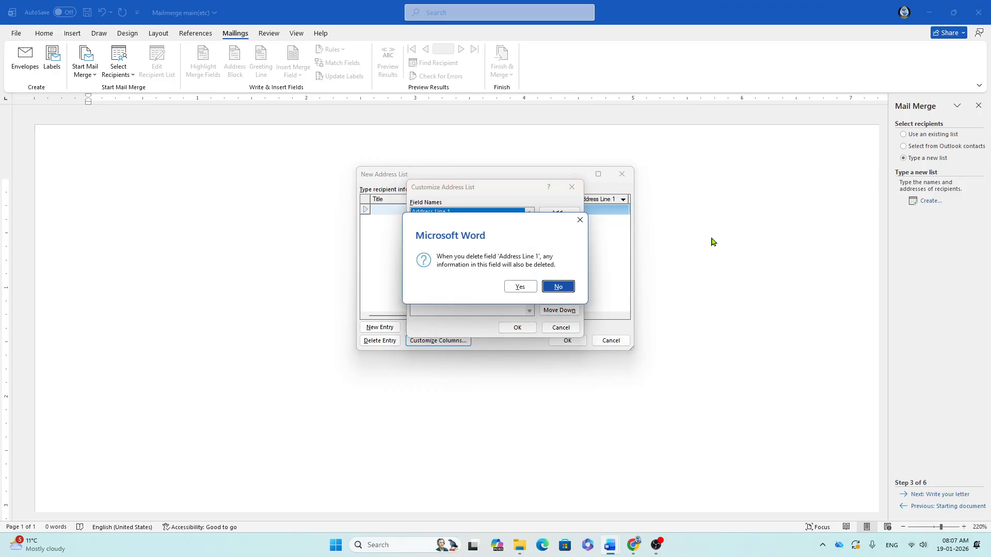
{"action": "key", "text": "y"}
{"action": "key", "text": "y"}
{"action": "key", "text": "d"}
{"action": "key", "text": "y"}
{"action": "key", "text": "d"}
{"action": "key", "text": "y"}
{"action": "key", "text": "d"}
{"action": "key", "text": "y"}
{"action": "key", "text": "d"}
{"action": "key", "text": "y"}
{"action": "key", "text": "d"}
{"action": "key", "text": "y"}
{"action": "key", "text": "d"}
{"action": "key", "text": "y"}
{"action": "key", "text": "d"}
{"action": "key", "text": "y"}
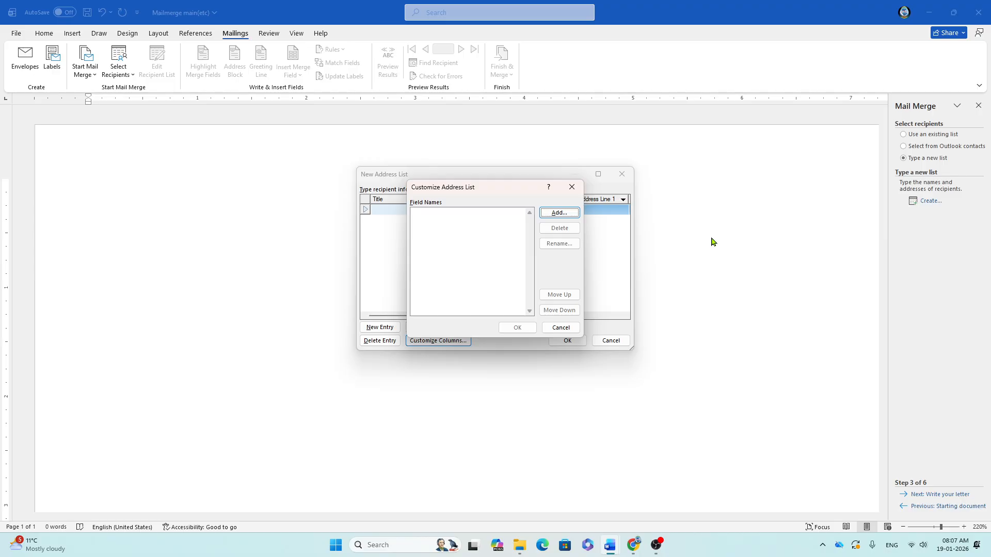
Step: Add the custom fields Name, C/O and AT to the recipient list
{"action": "left_click_drag", "start_coordinate": [495, 191], "coordinate": [471, 323]}
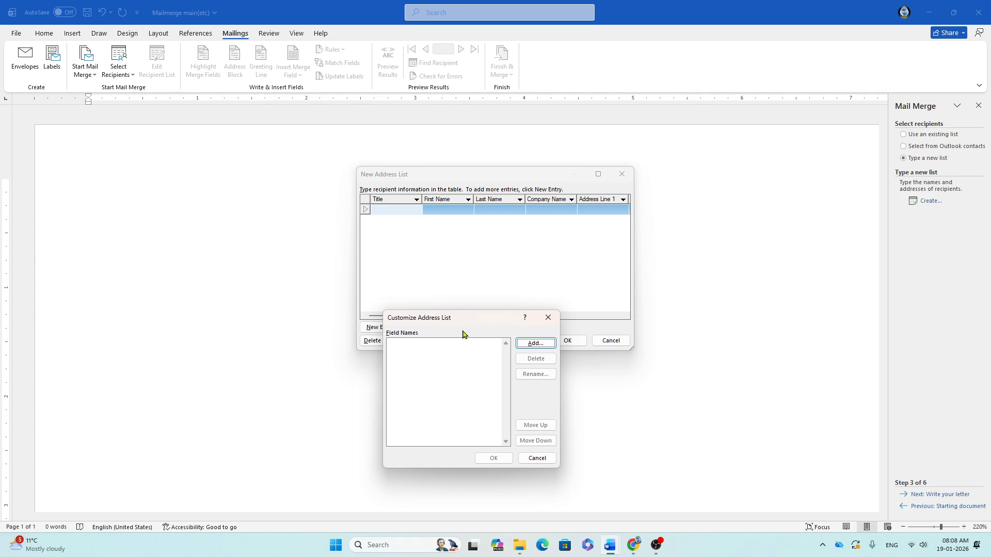
{"action": "left_click_drag", "start_coordinate": [491, 316], "coordinate": [529, 236]}
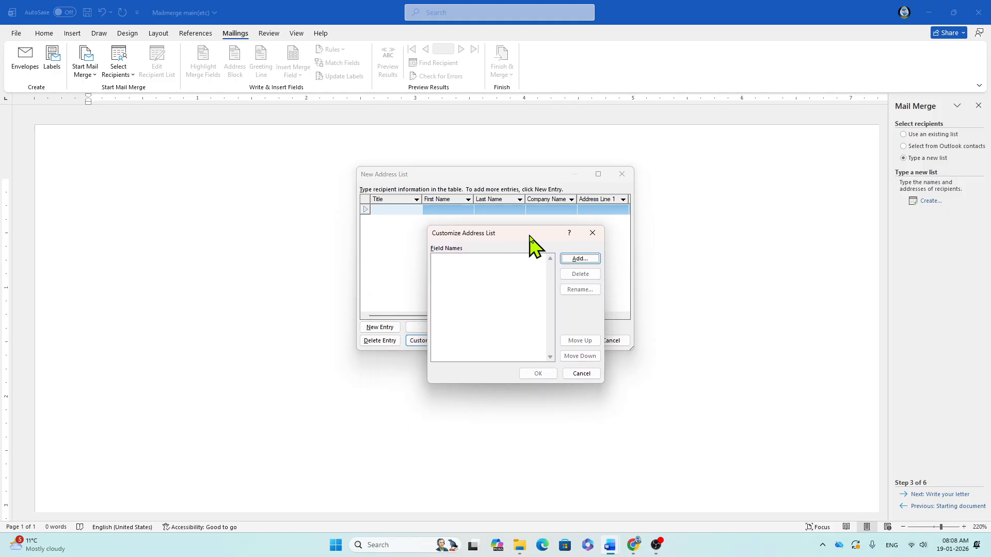
{"action": "left_click", "coordinate": [577, 259]}
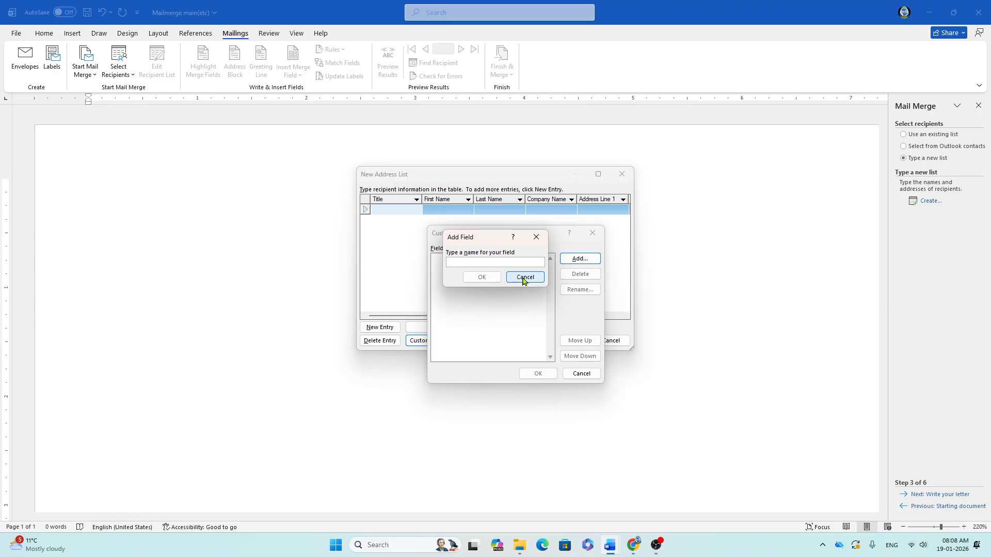
{"action": "type", "text": "Name"}
{"action": "key", "text": "Return"}
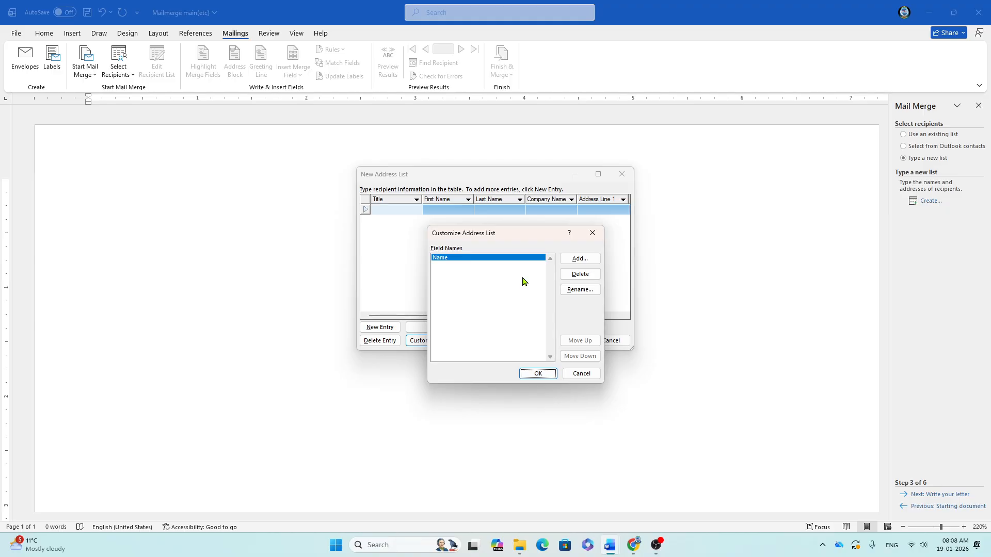
{"action": "left_click", "coordinate": [572, 264]}
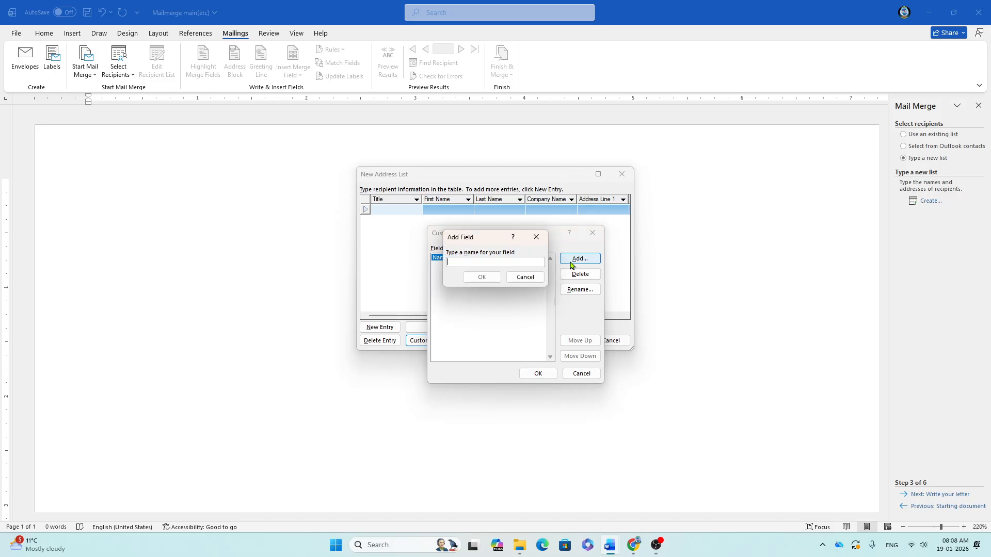
{"action": "type", "text": "C/O"}
{"action": "key", "text": "Return"}
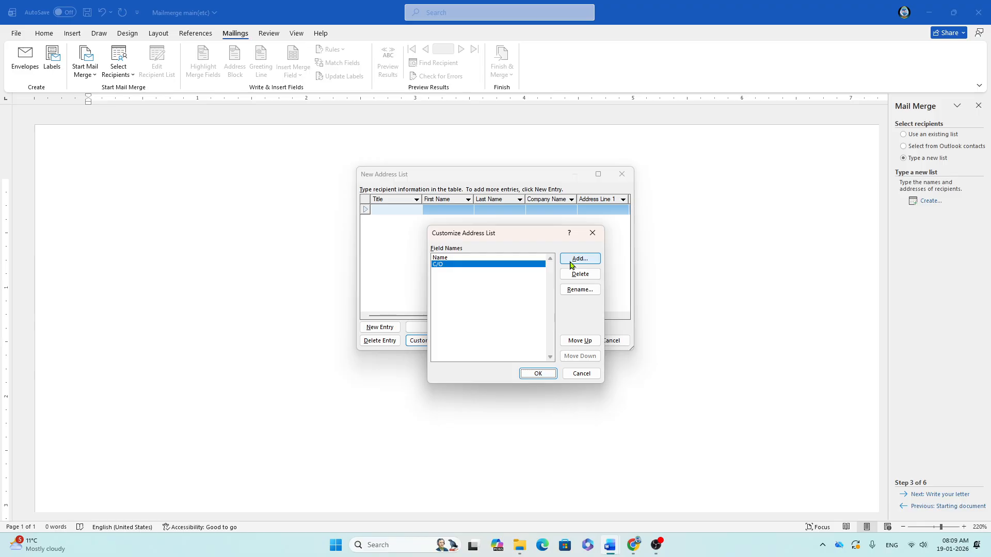
{"action": "left_click", "coordinate": [572, 263]}
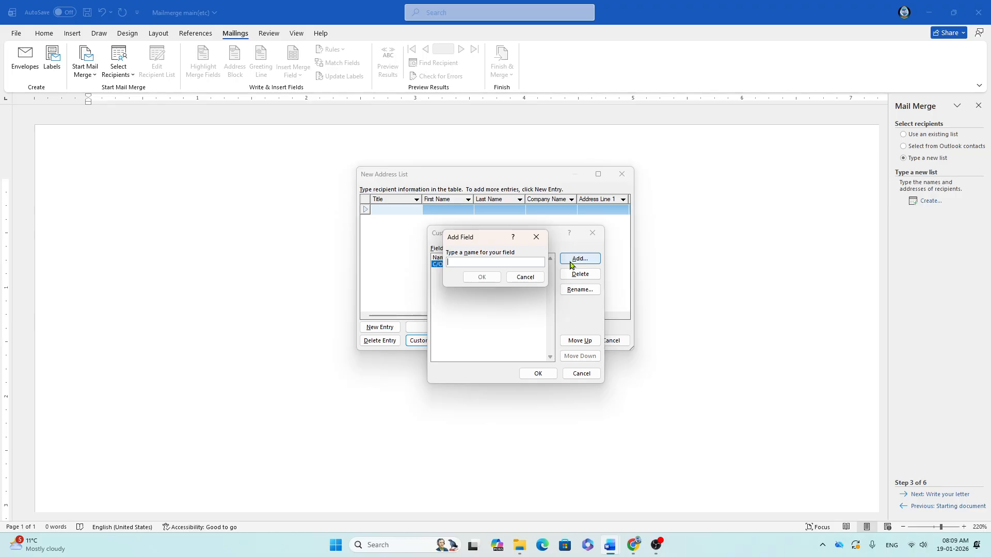
{"action": "type", "text": "at"}
{"action": "key", "text": "BackSpace"}
{"action": "key", "text": "BackSpace"}
{"action": "type", "text": "AT"}
{"action": "key", "text": "Return"}
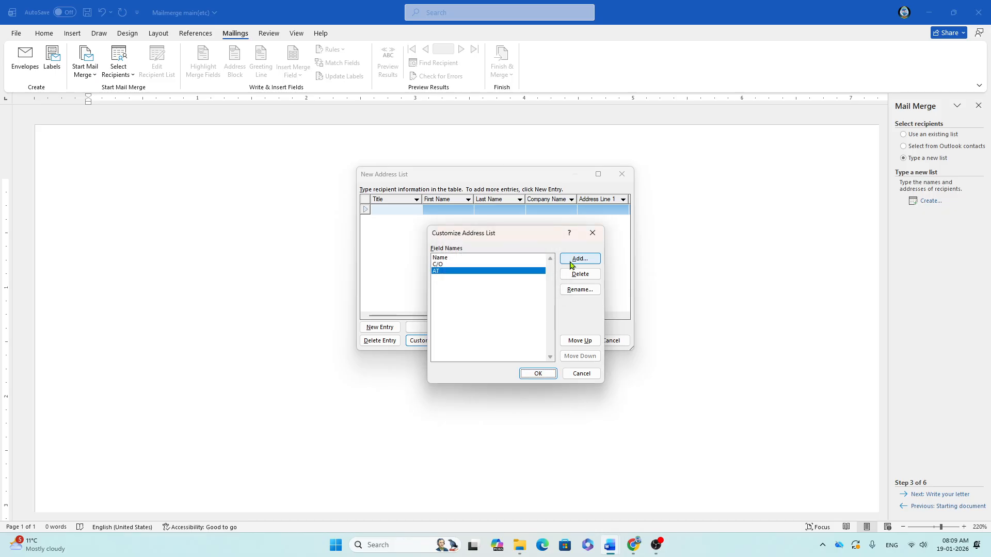
Step: Add the POST, PS, VIA and DIST fields
{"action": "left_click", "coordinate": [573, 259]}
{"action": "type", "text": "POST"}
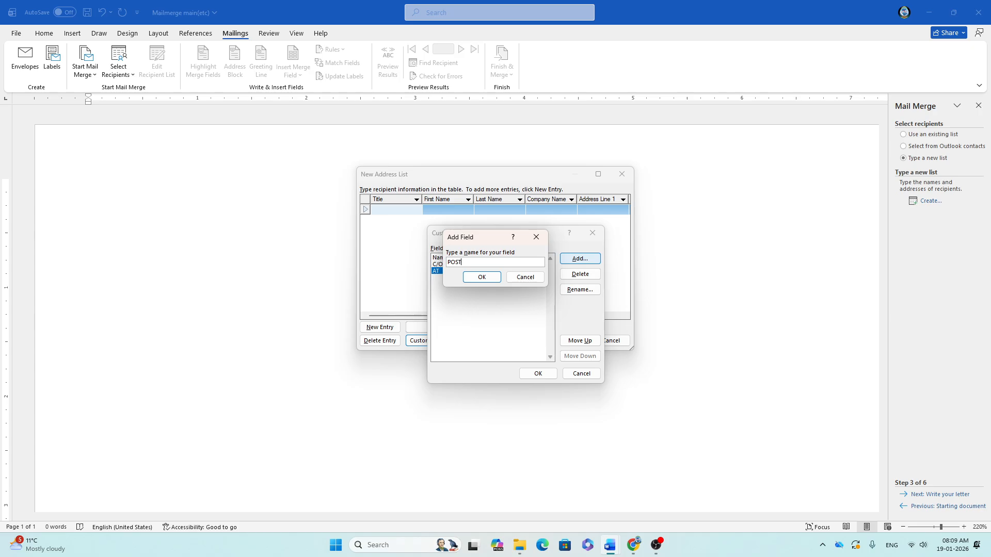
{"action": "key", "text": "Return"}
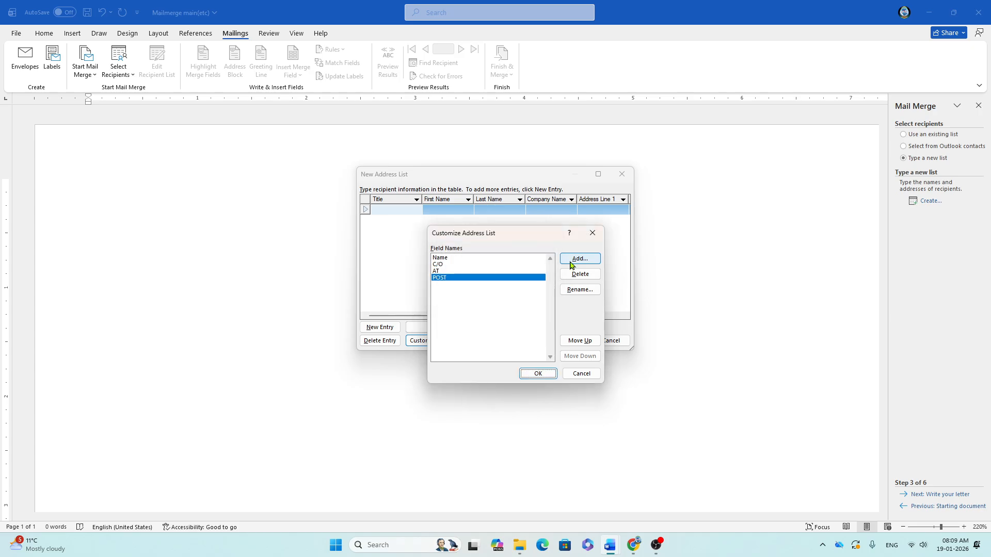
{"action": "left_click", "coordinate": [572, 264]}
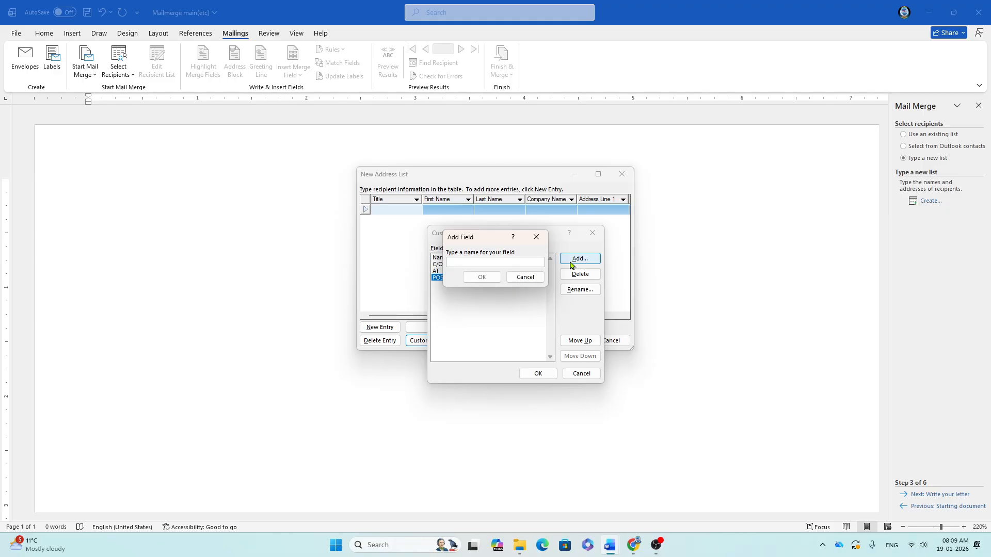
{"action": "type", "text": "PS"}
{"action": "key", "text": "Return"}
{"action": "left_click", "coordinate": [571, 264]}
{"action": "type", "text": "VIA"}
{"action": "key", "text": "Return"}
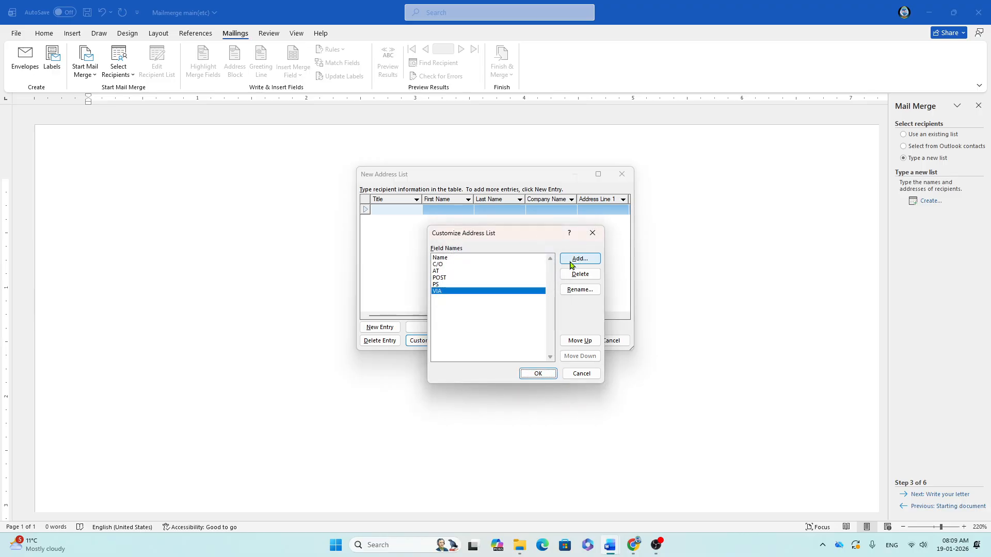
{"action": "left_click", "coordinate": [571, 265]}
{"action": "type", "text": "DIST"}
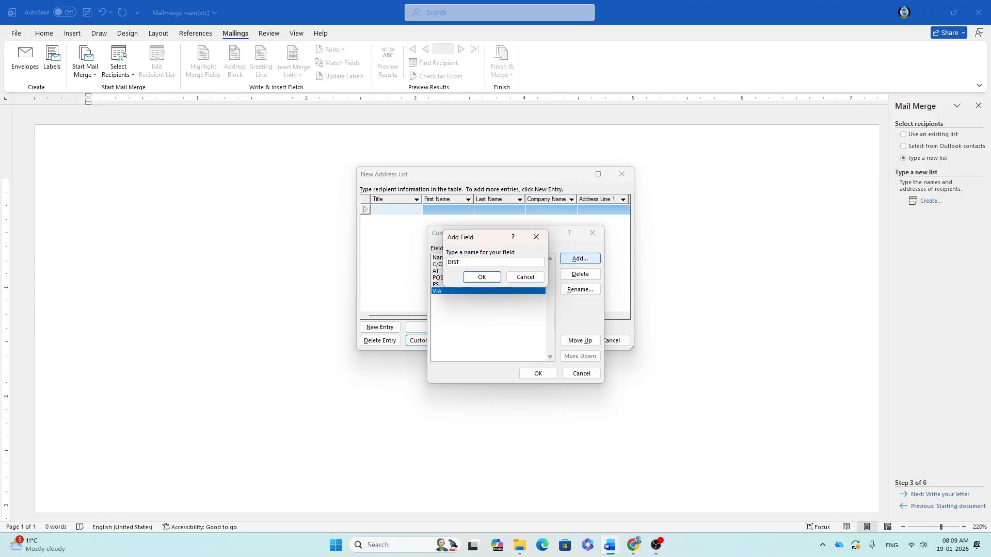
{"action": "key", "text": "Return"}
Step: Add the STATE and PIN CODE fields and apply the customised columns
{"action": "left_click", "coordinate": [572, 265]}
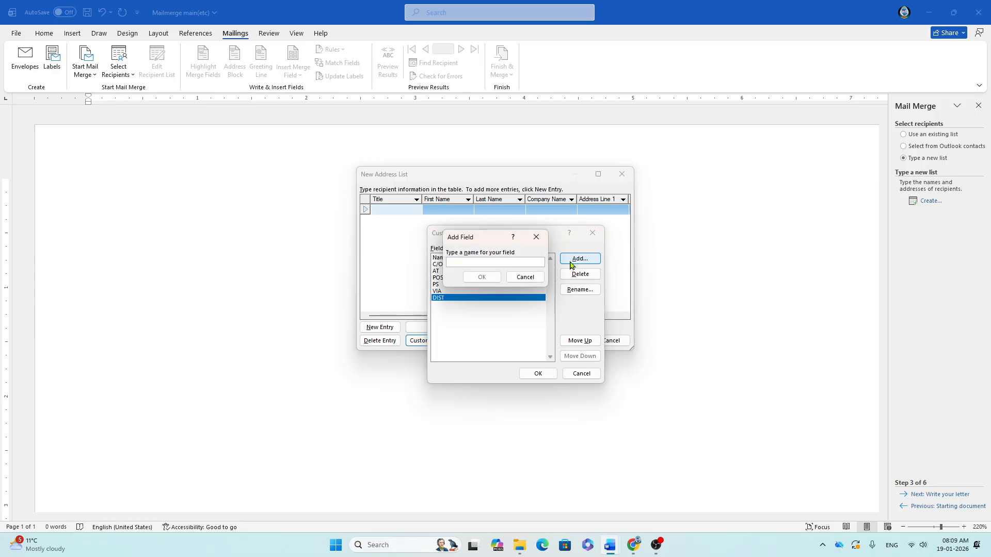
{"action": "type", "text": "STATE"}
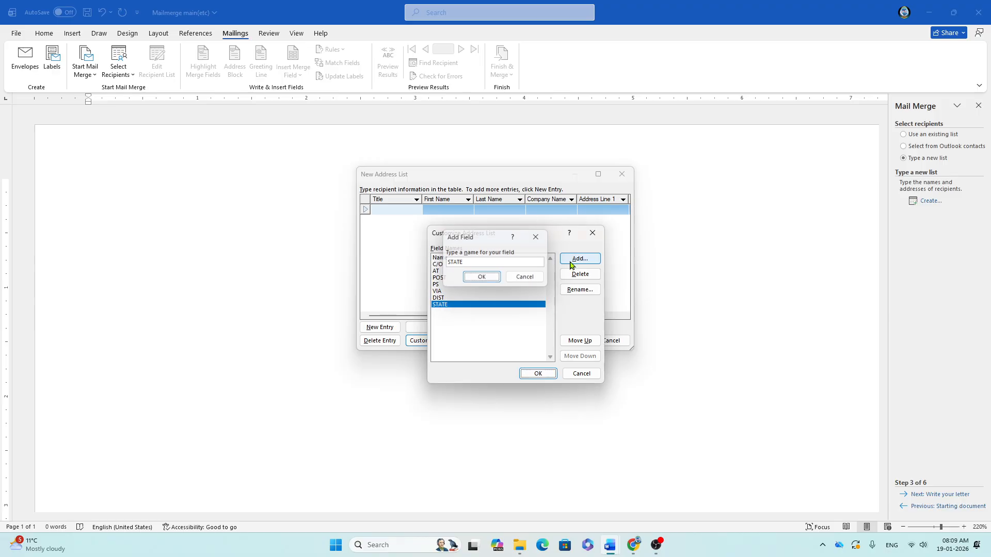
{"action": "key", "text": "Return"}
{"action": "left_click", "coordinate": [573, 259]}
{"action": "type", "text": "PIN"}
{"action": "type", "text": " OC"}
{"action": "key", "text": "BackSpace"}
{"action": "key", "text": "BackSpace"}
{"action": "type", "text": "CODE"}
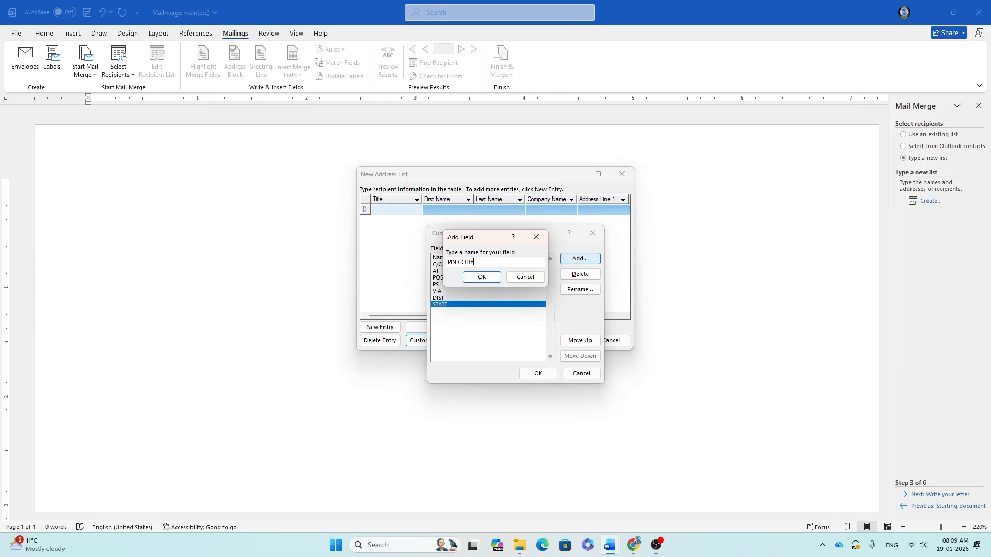
{"action": "key", "text": "Return"}
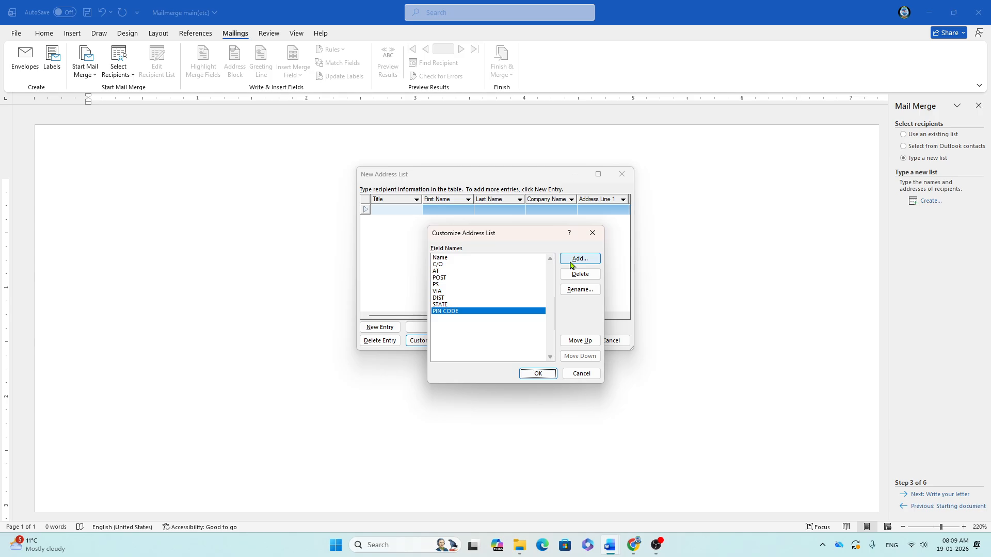
{"action": "left_click", "coordinate": [534, 375]}
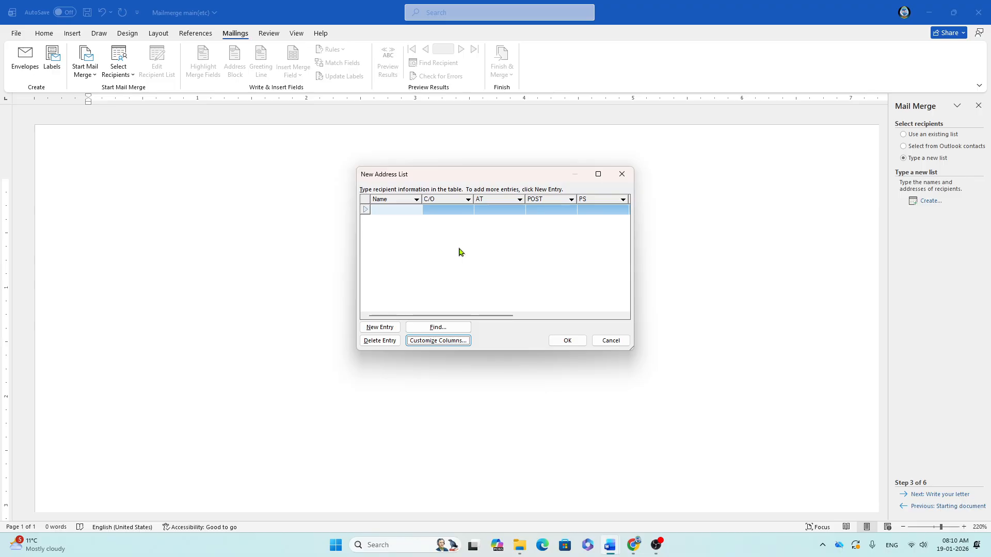
Step: Enter the first recipient's name and guardian in the Name and C/O columns
{"action": "left_click", "coordinate": [384, 211]}
{"action": "key", "text": "Tab"}
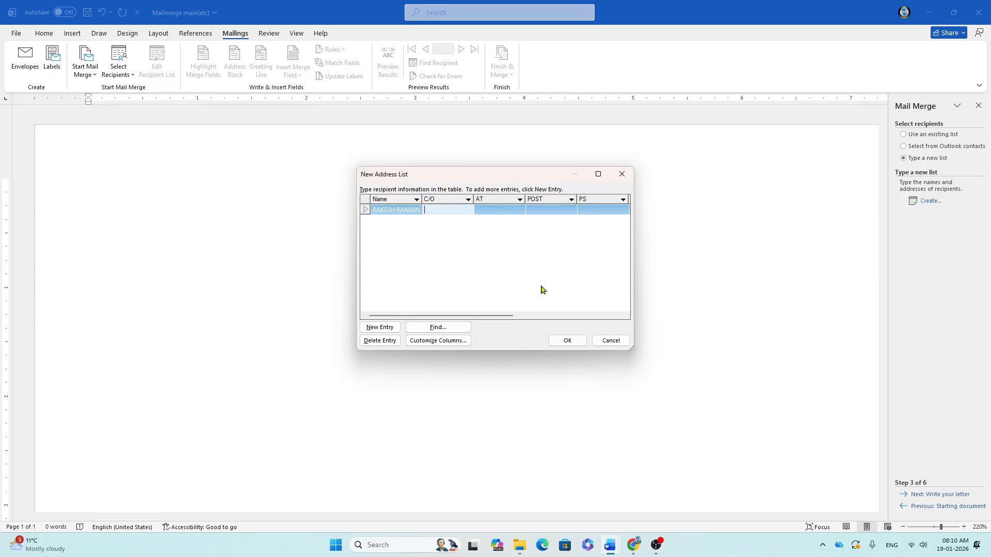
{"action": "key", "text": "BackSpace"}
{"action": "key", "text": "BackSpace"}
{"action": "key", "text": "BackSpace"}
{"action": "key", "text": "BackSpace"}
{"action": "key", "text": "Tab"}
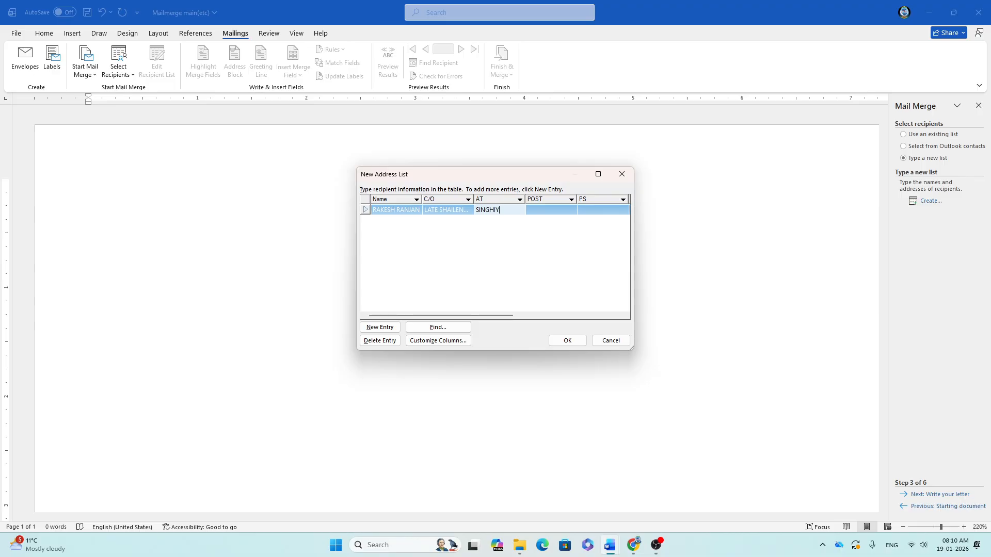
Step: Fill in the recipient's AT, POST, PS, VIA, DIST, STATE and PIN CODE address details, starting a new row
{"action": "key", "text": "Tab"}
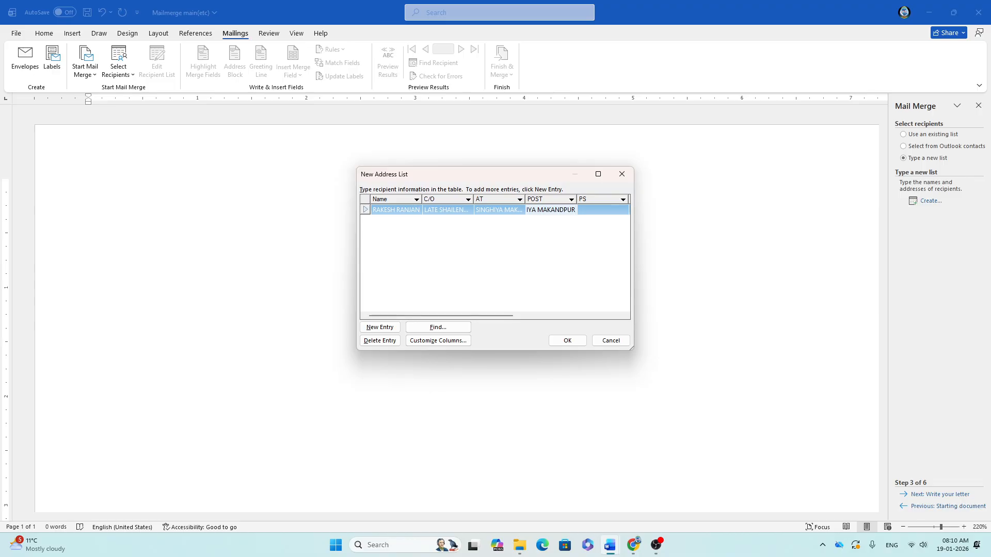
{"action": "key", "text": "Tab"}
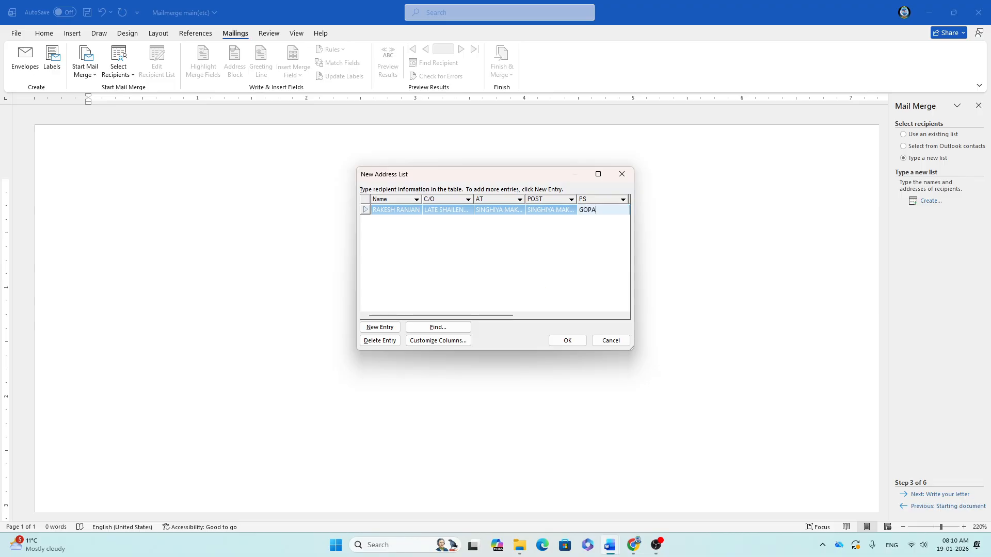
{"action": "key", "text": "Tab"}
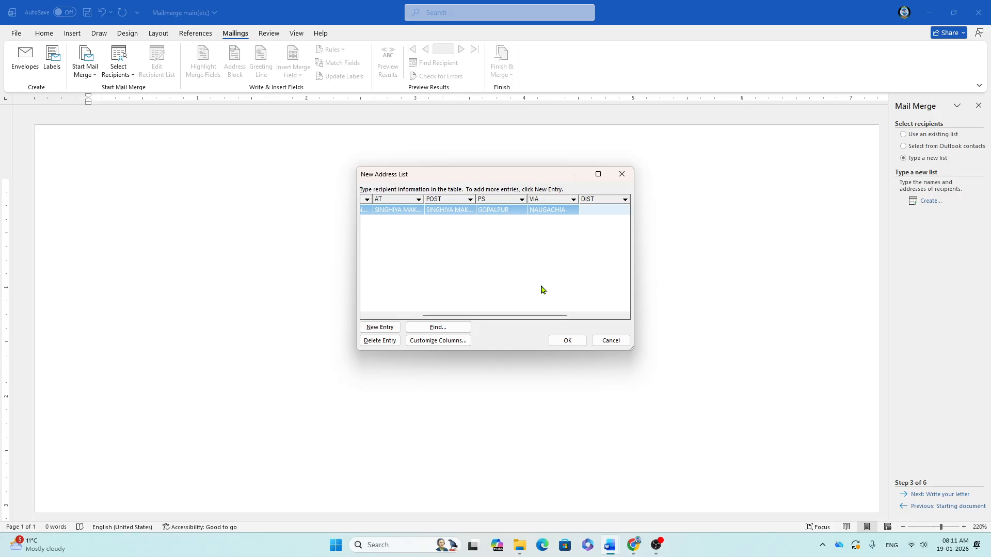
{"action": "key", "text": "Tab"}
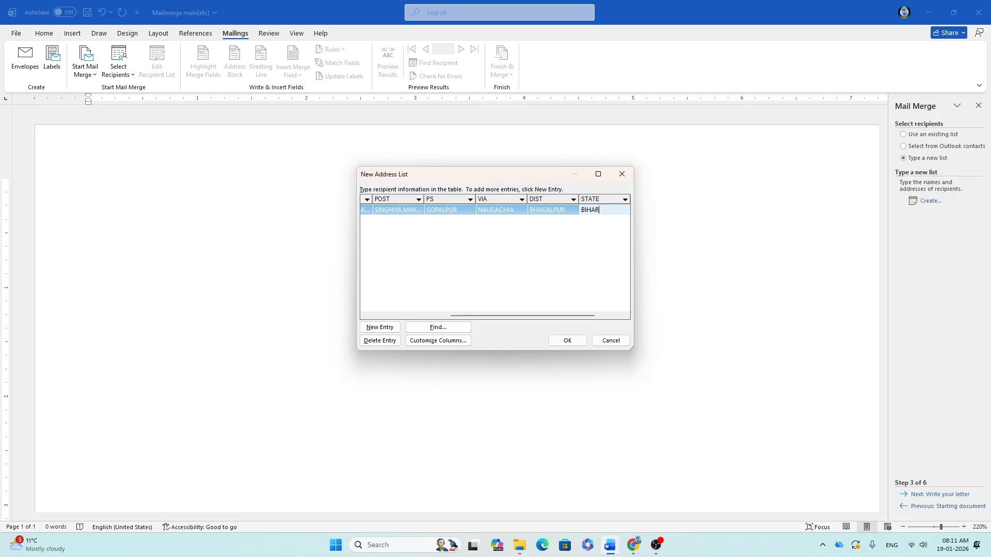
{"action": "key", "text": "Tab"}
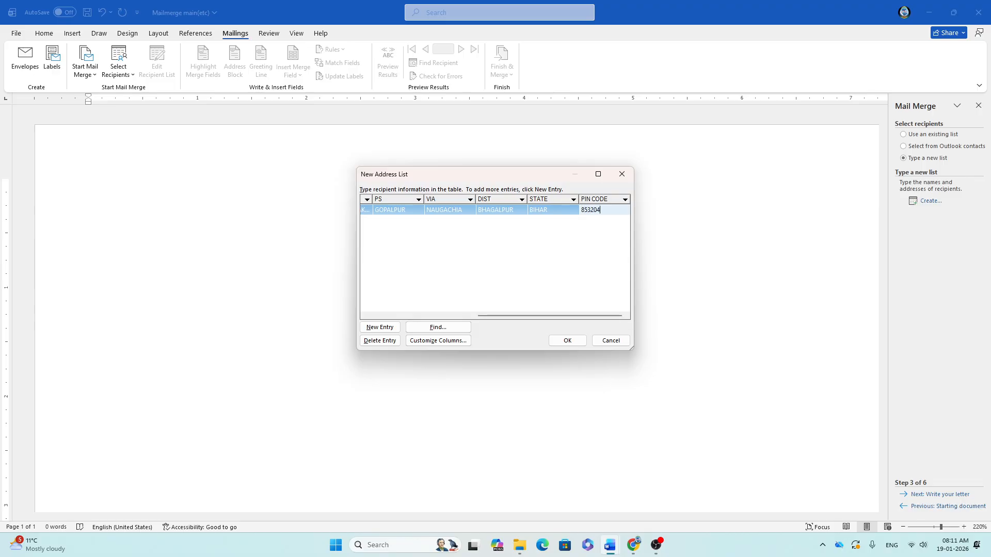
{"action": "key", "text": "Tab"}
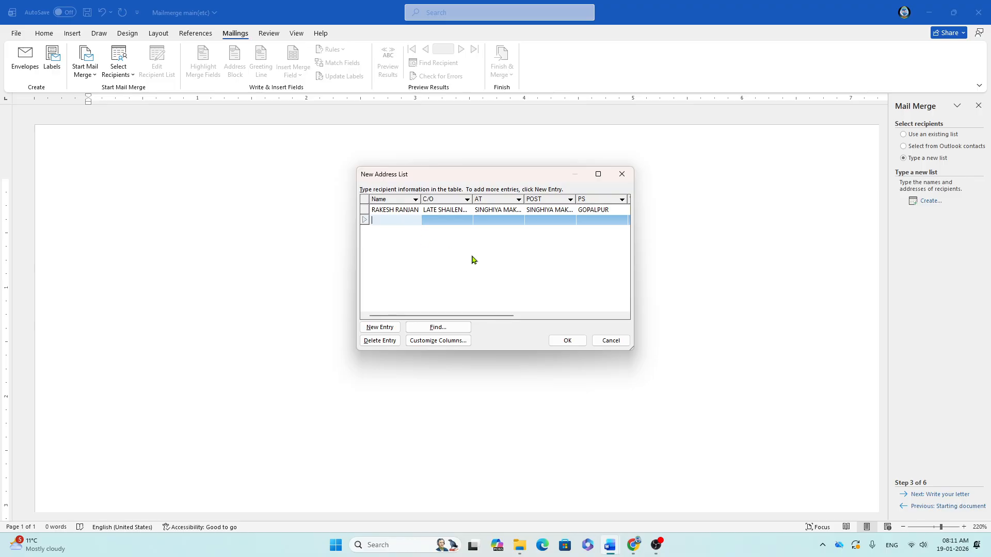
Step: Enter the second recipient's name and C/O in the new address row
{"action": "key", "text": "Tab"}
{"action": "type", "text": "LATE"}
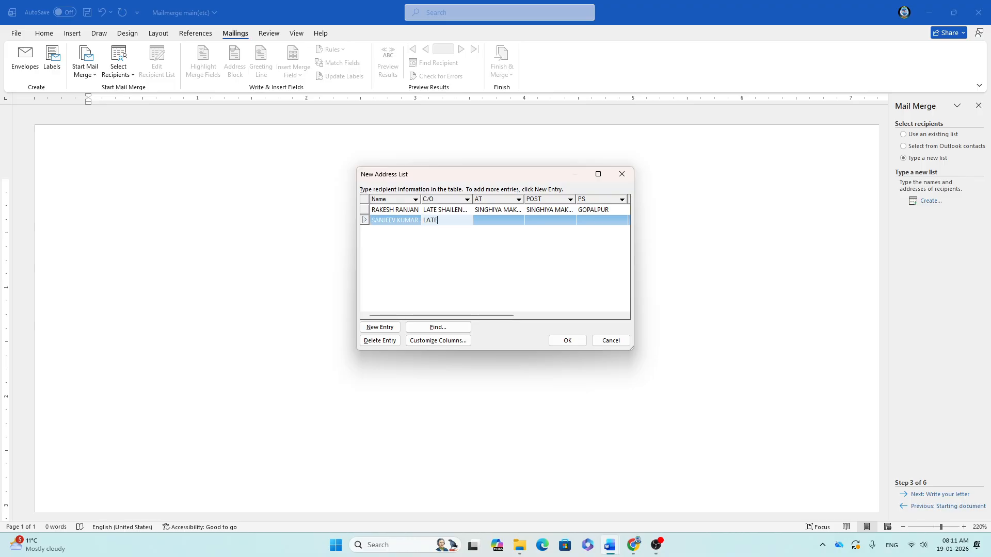
{"action": "key", "text": "Tab"}
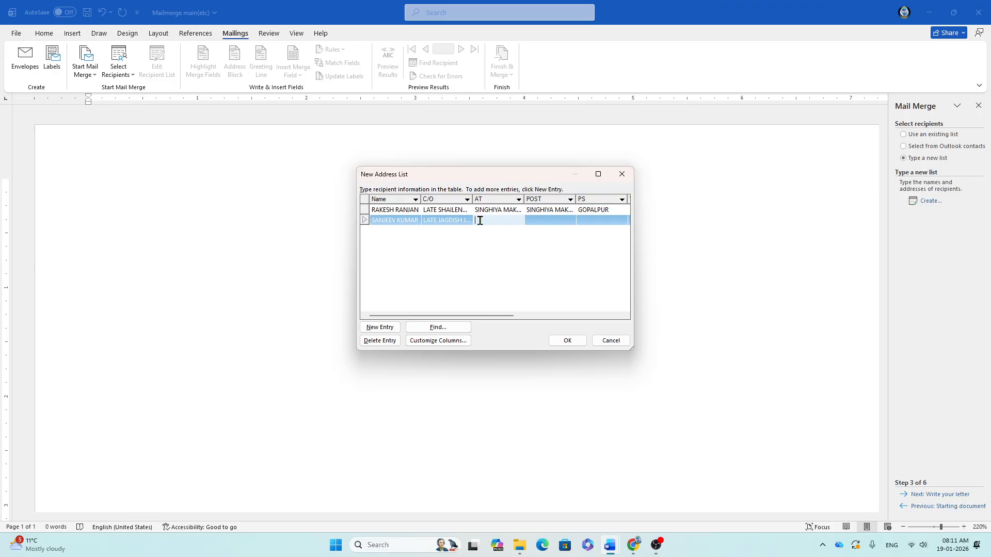
Step: Copy the first recipient's AT value into the second recipient's AT and POST fields
{"action": "left_click", "coordinate": [482, 210]}
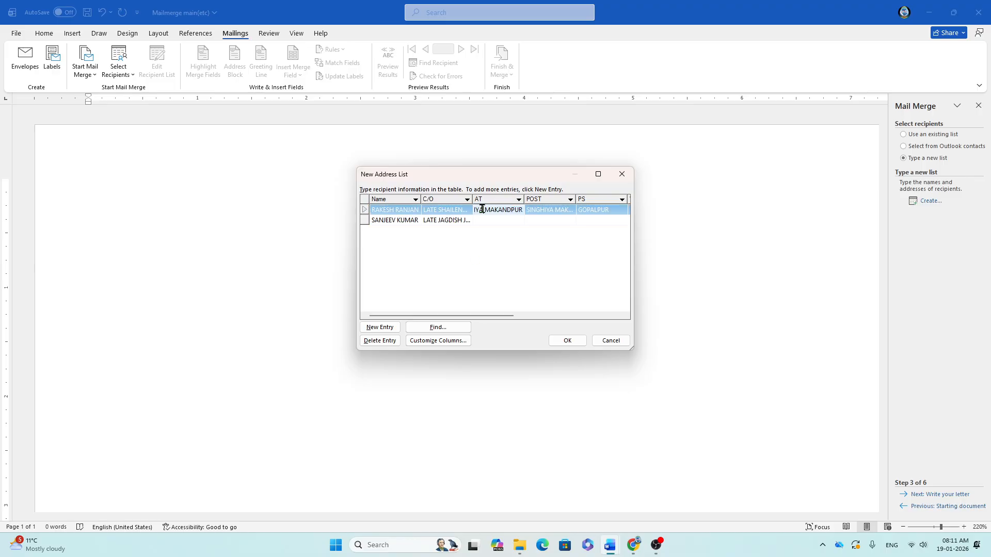
{"action": "left_click", "coordinate": [495, 220]}
{"action": "left_click", "coordinate": [486, 213]}
{"action": "key", "text": "ctrl+c"}
{"action": "left_click", "coordinate": [487, 221]}
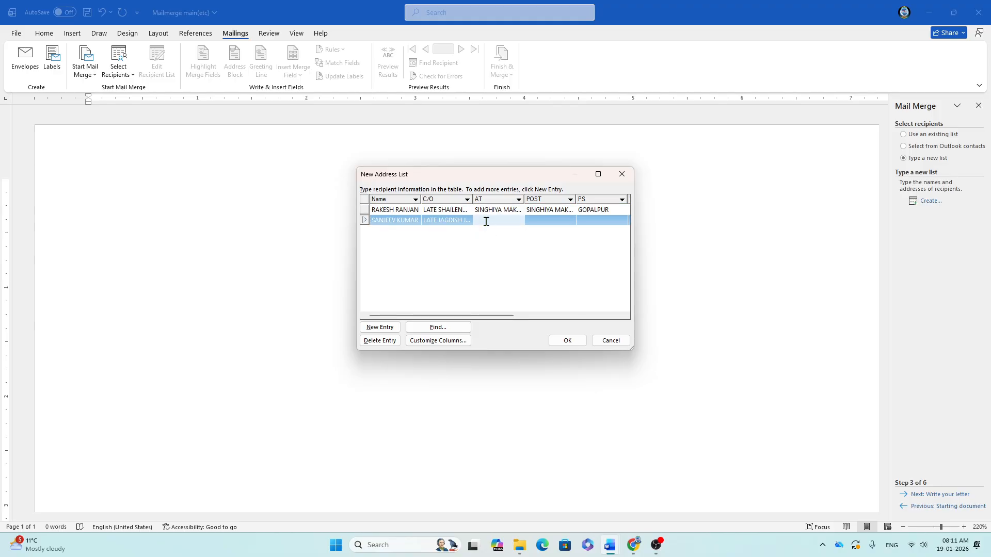
{"action": "key", "text": "ctrl+v"}
{"action": "key", "text": "Tab"}
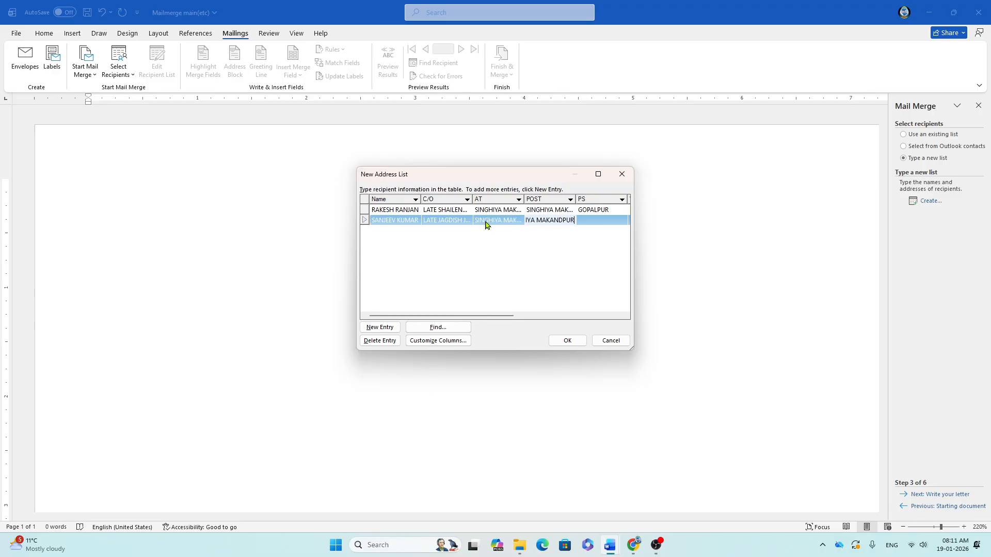
Step: Fill in the second recipient's PS, VIA, DIST, STATE and PIN CODE to match the first recipient
{"action": "key", "text": "Tab"}
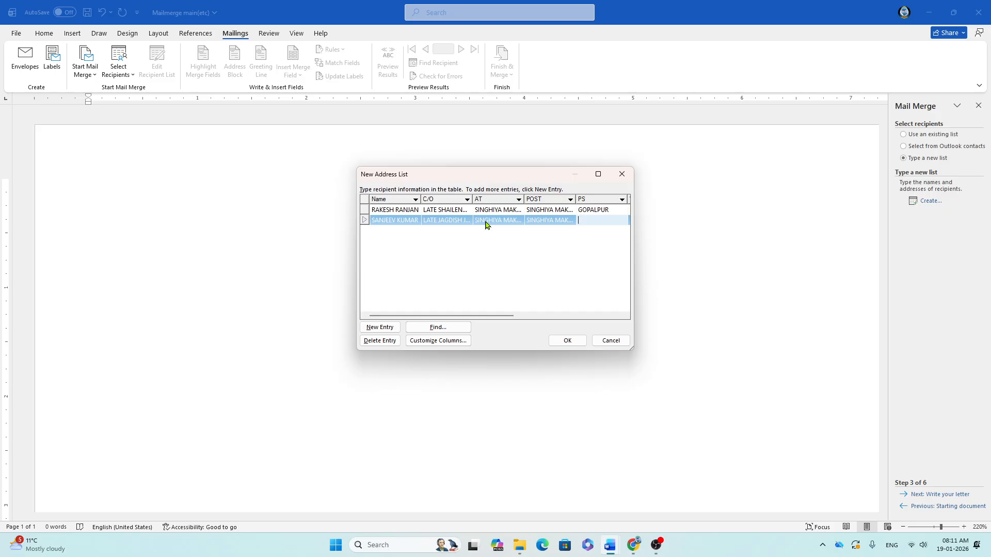
{"action": "key", "text": "Tab"}
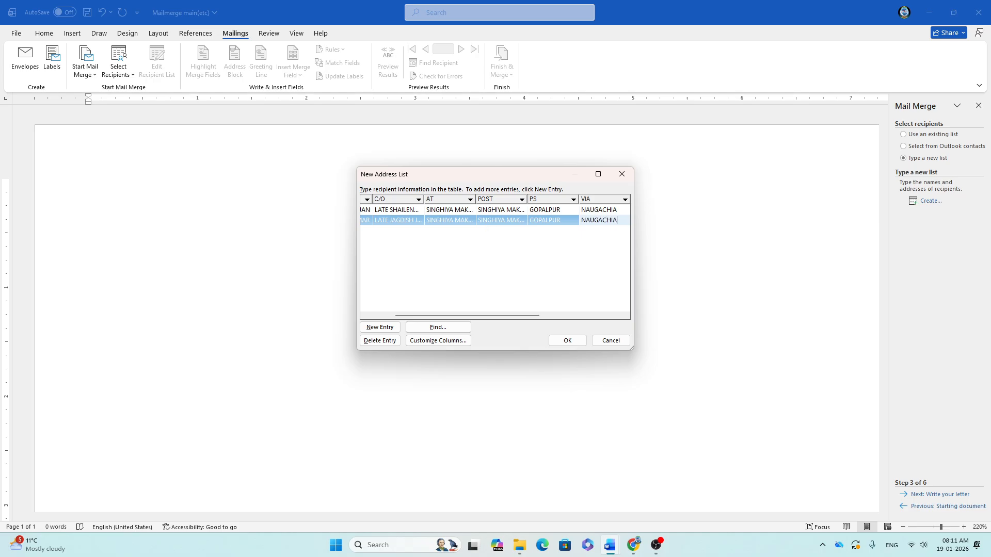
{"action": "key", "text": "Tab"}
{"action": "key", "text": "Tab"}
{"action": "key", "text": "Tab"}
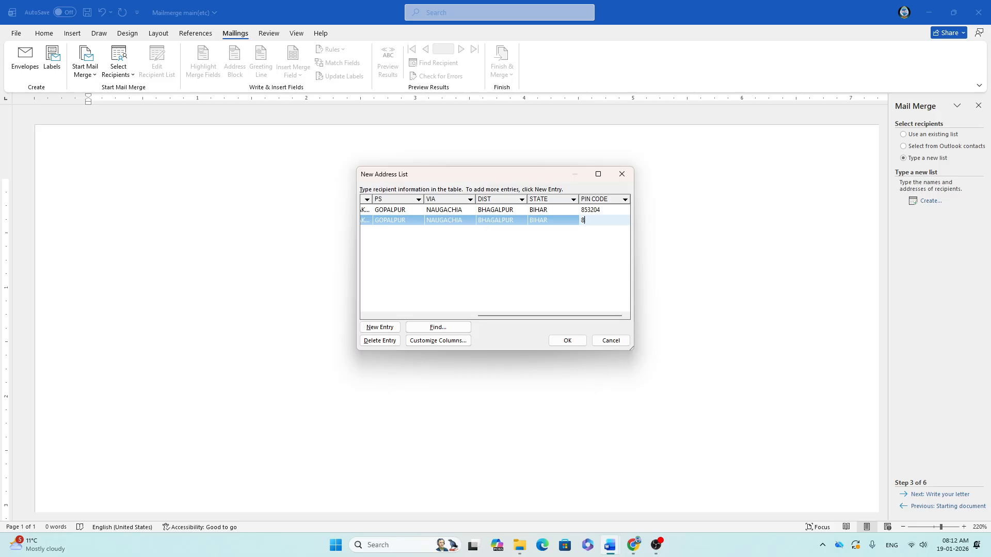
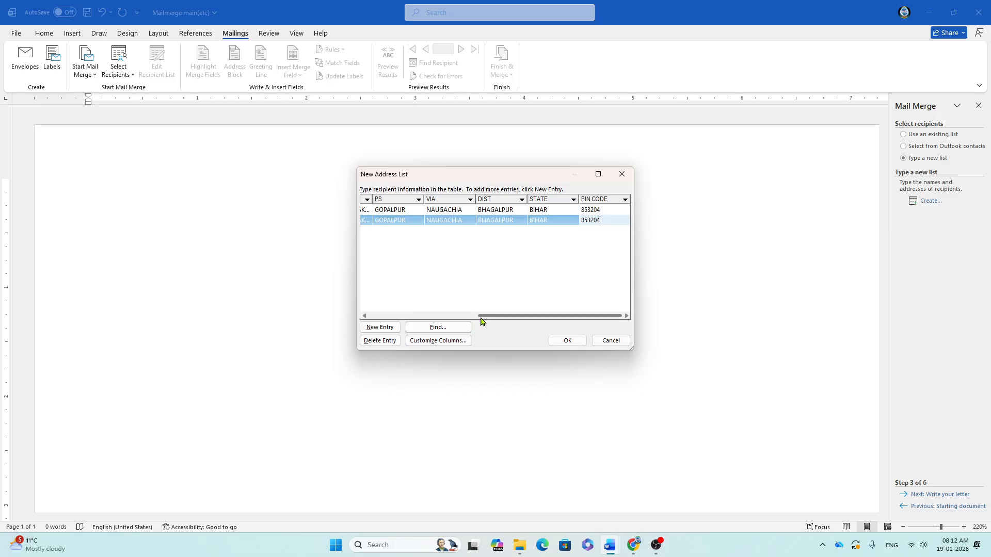
Step: Finish the address list and choose D:\REST LOST ALL FILES 19\2021\2026 files as the save folder
{"action": "left_click", "coordinate": [565, 340]}
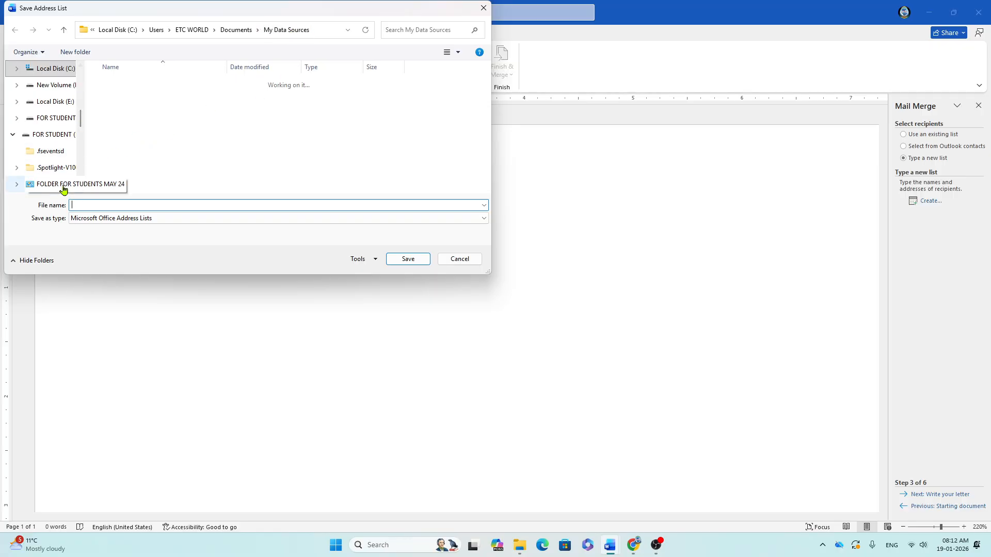
{"action": "left_click", "coordinate": [56, 85]}
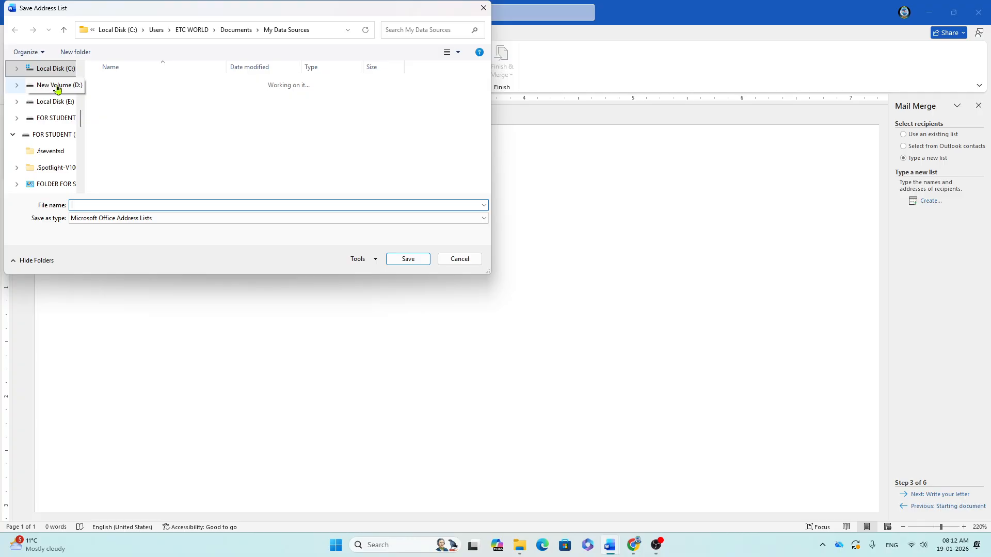
{"action": "scroll", "coordinate": [138, 115], "scroll_direction": "down", "scroll_amount": 5}
{"action": "left_click", "coordinate": [138, 117]}
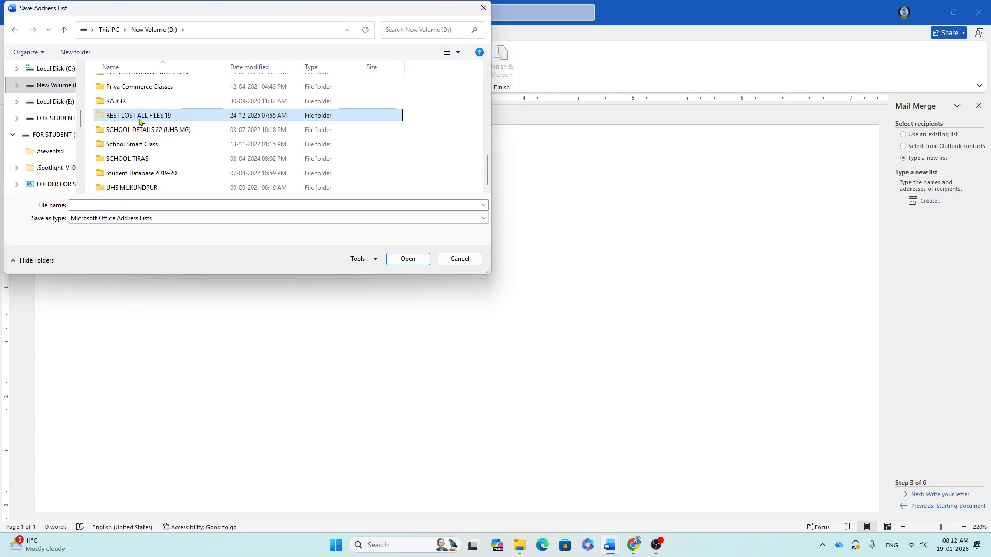
{"action": "double_click", "coordinate": [138, 117]}
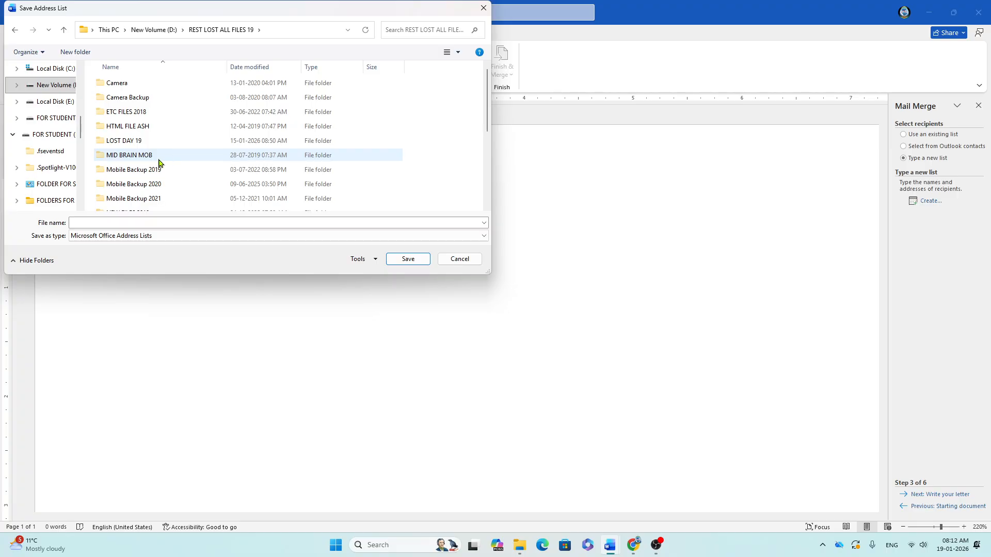
{"action": "key", "text": "s"}
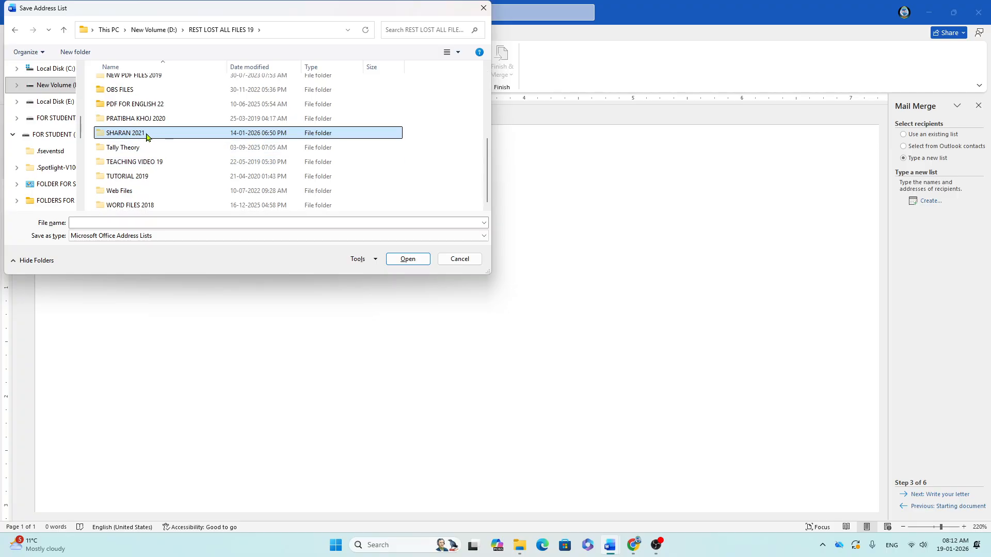
{"action": "double_click", "coordinate": [144, 135]}
{"action": "key", "text": "s"}
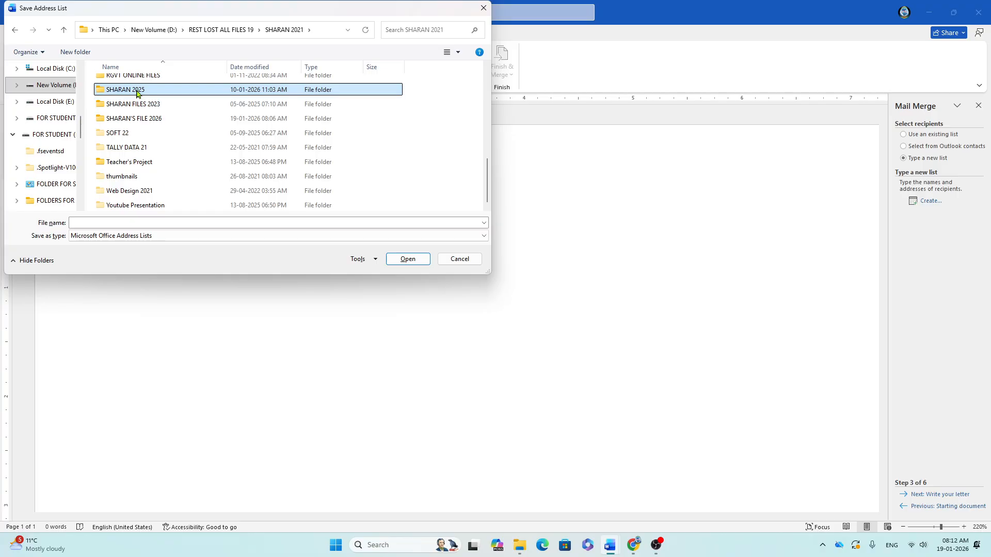
{"action": "double_click", "coordinate": [148, 118]}
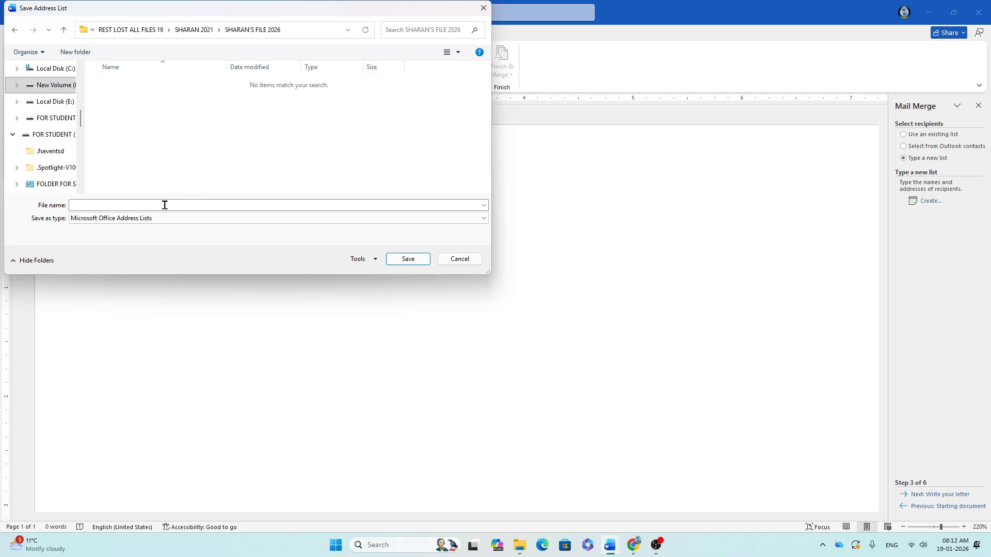
Step: Name the recipient list file 'MY MAIL LIST ETC)'
{"action": "left_click", "coordinate": [100, 206]}
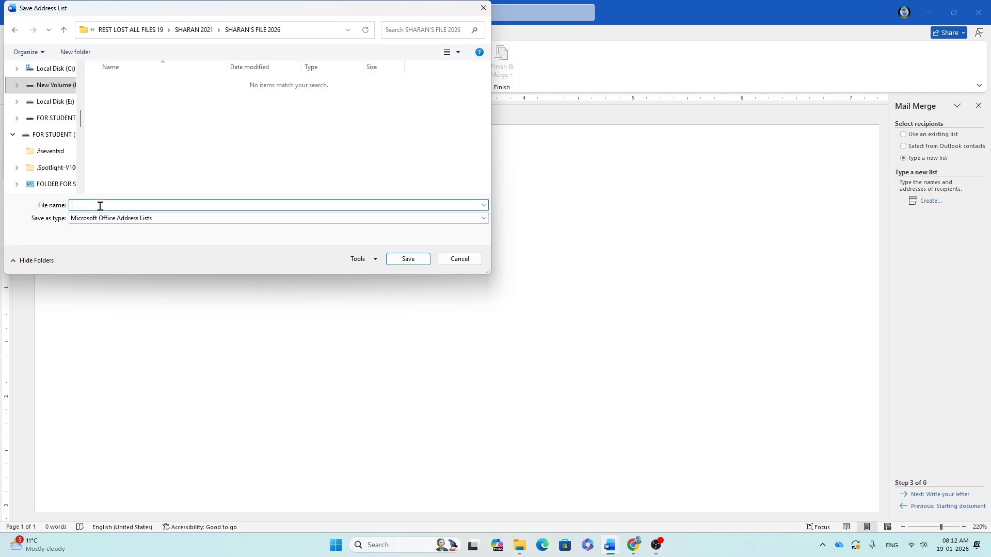
{"action": "type", "text": "mY"}
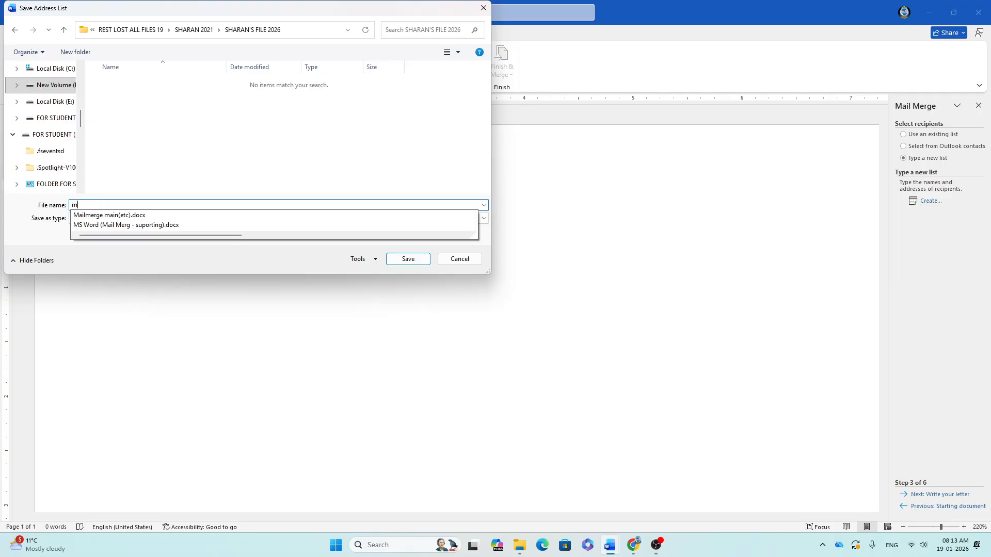
{"action": "key", "text": "BackSpace"}
{"action": "key", "text": "BackSpace"}
{"action": "type", "text": "M"}
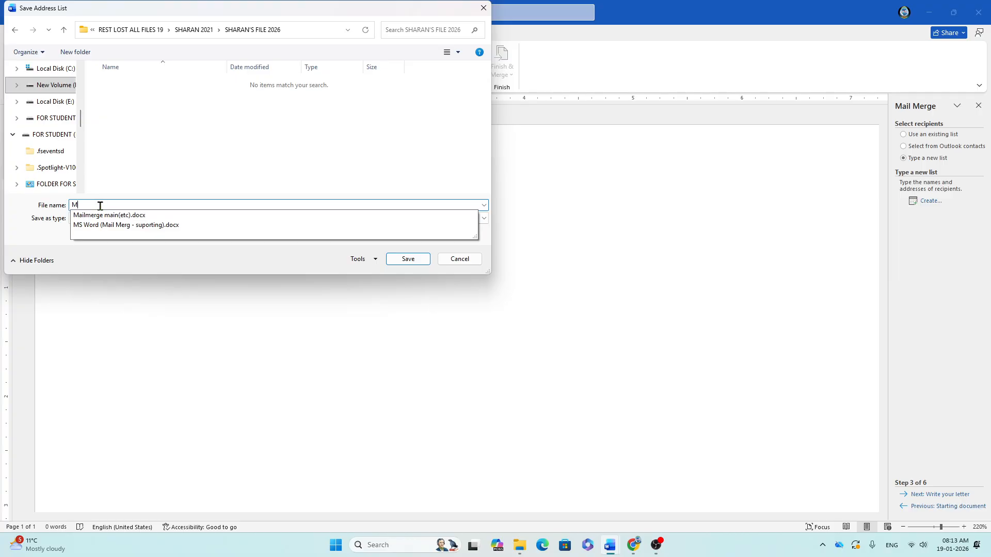
{"action": "type", "text": "Y MAIL "}
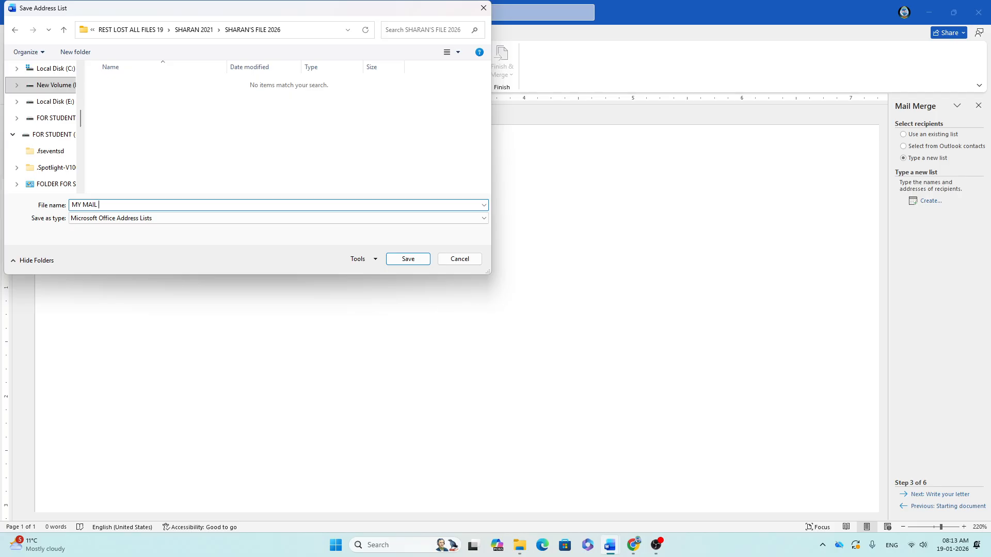
{"action": "type", "text": "LIST ETC)"}
Step: Save the list, accept both recipients, close the Mail Merge pane, and close the main document, saving it
{"action": "left_click", "coordinate": [409, 259]}
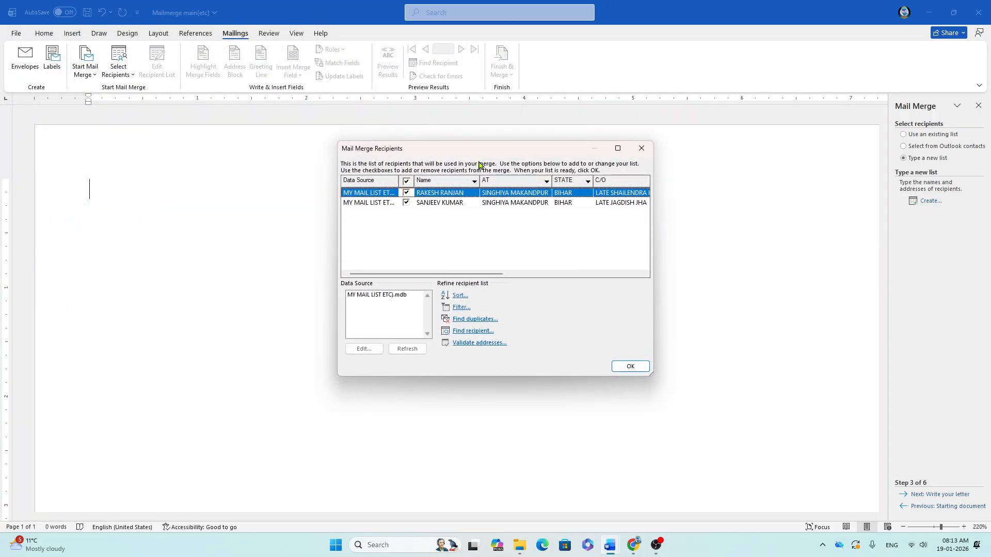
{"action": "left_click", "coordinate": [635, 369]}
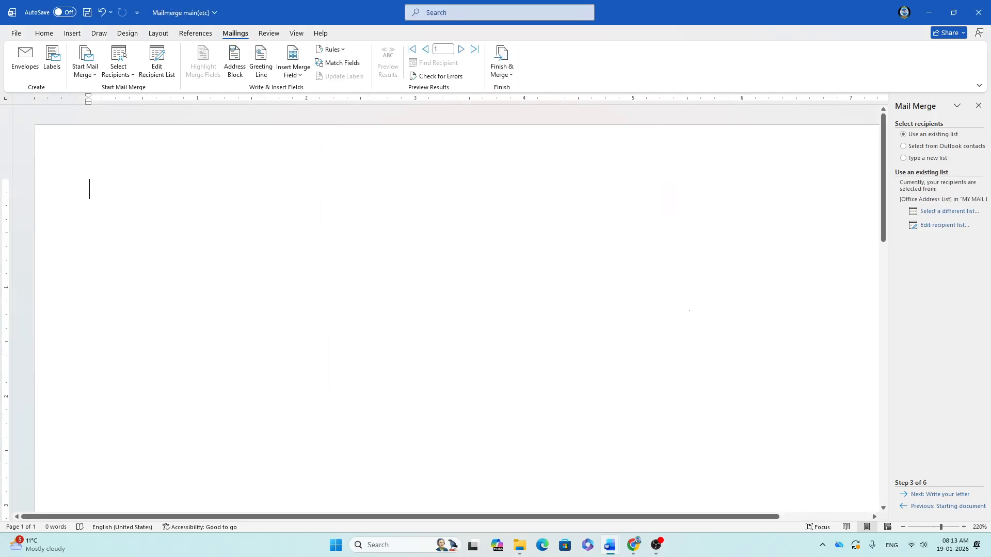
{"action": "left_click", "coordinate": [978, 105]}
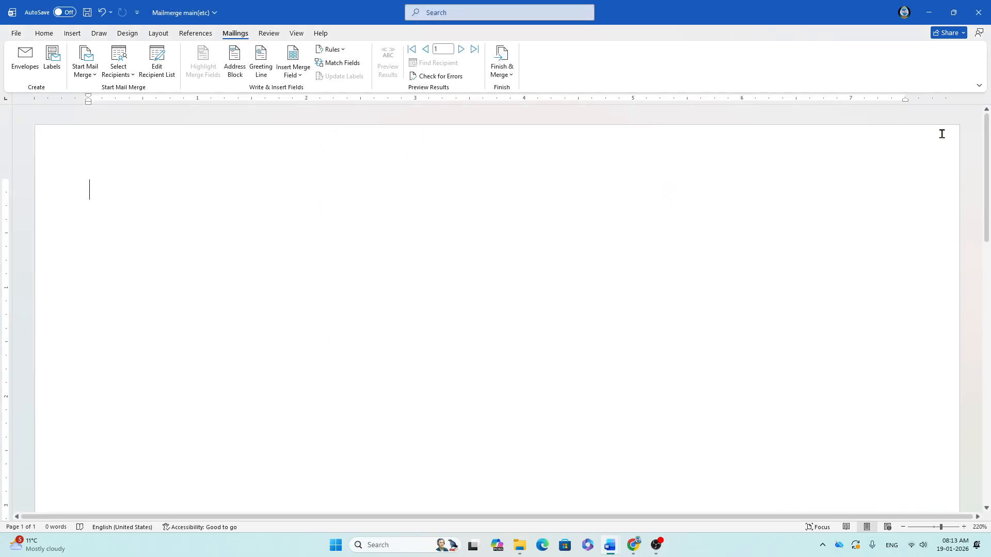
{"action": "key", "text": "alt+F4"}
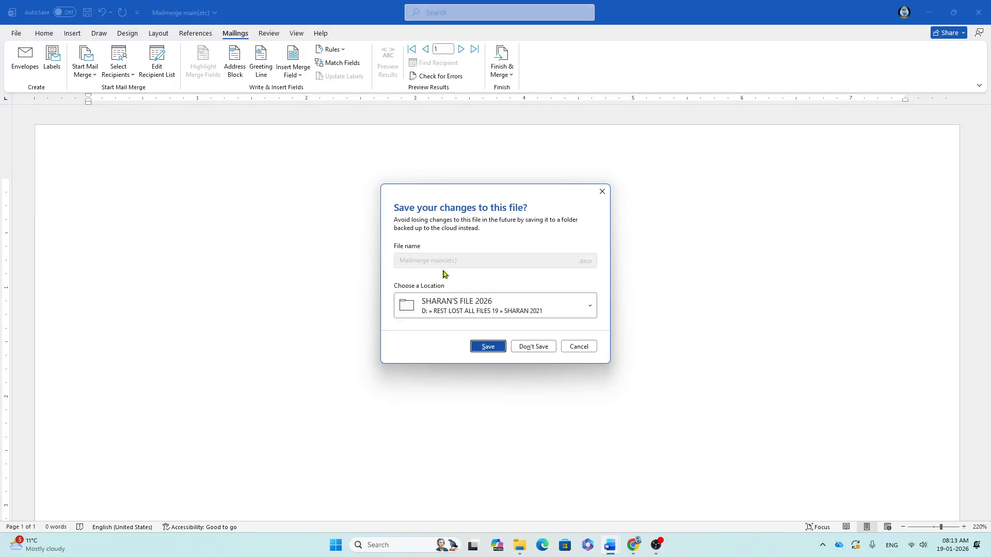
{"action": "left_click", "coordinate": [488, 347]}
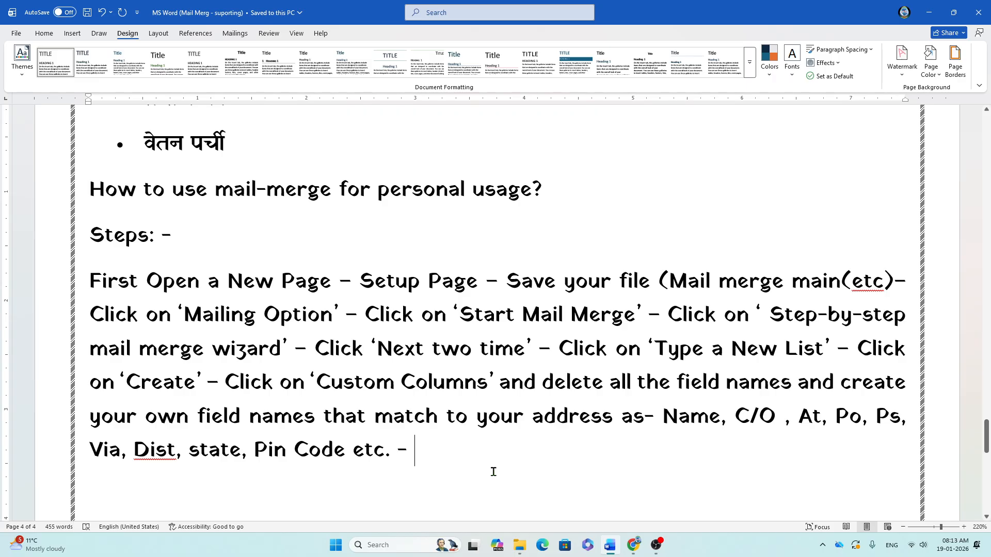
Step: Add the note 'Click on OK and save it by 'maillist (etc' after the last step
{"action": "type", "text": "c)–Cl"}
{"action": "key", "text": "BackSpace"}
{"action": "key", "text": "BackSpace"}
{"action": "type", "text": "C;lic"}
{"action": "key", "text": "BackSpace"}
{"action": "key", "text": "BackSpace"}
{"action": "key", "text": "BackSpace"}
{"action": "key", "text": "BackSpace"}
{"action": "type", "text": "lick on O"}
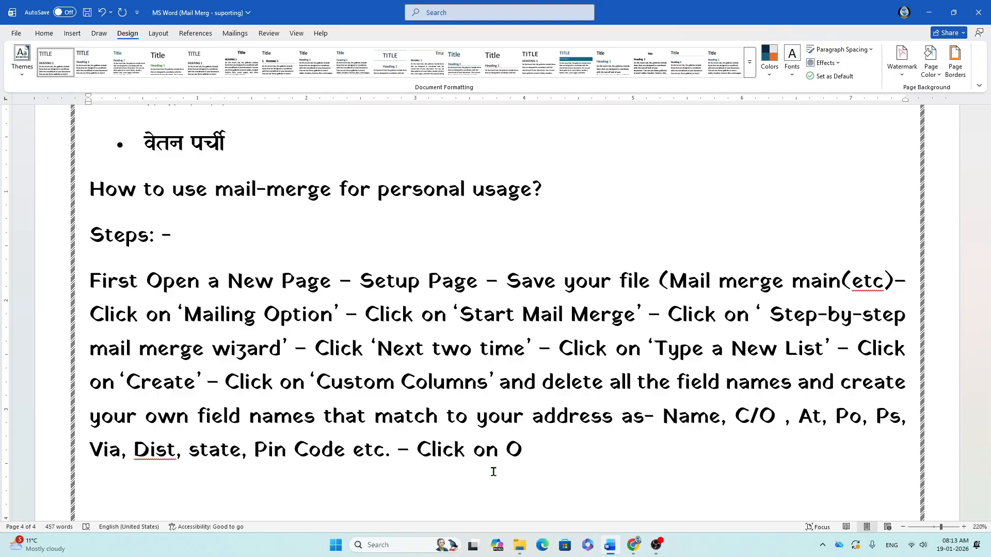
{"action": "type", "text": "K"}
{"action": "type", "text": " -"}
{"action": "key", "text": "BackSpace"}
{"action": "key", "text": "BackSpace"}
{"action": "type", "text": "and save it y"}
{"action": "key", "text": "BackSpace"}
{"action": "type", "text": "by '"}
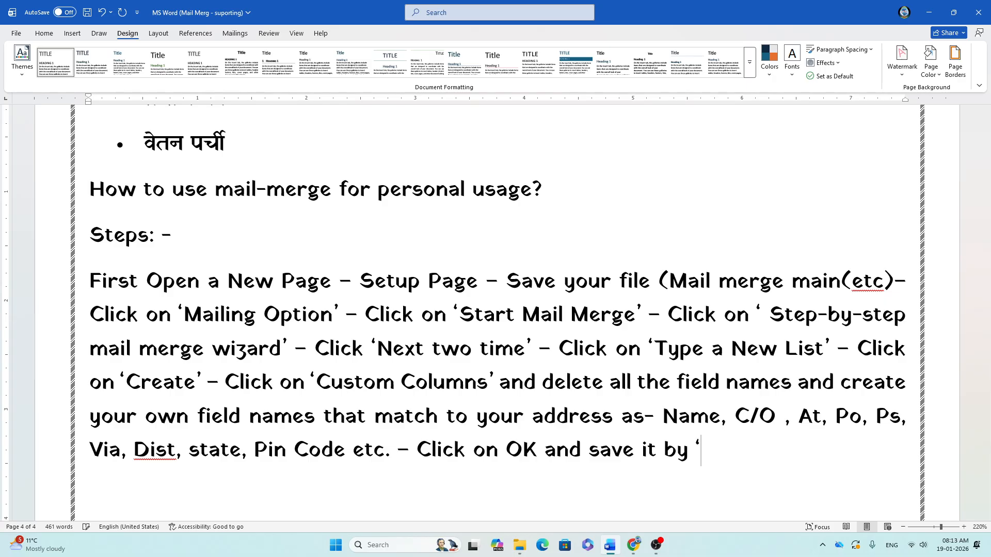
{"action": "type", "text": "my"}
{"action": "key", "text": "BackSpace"}
{"action": "type", "text": "aillist (etc"}
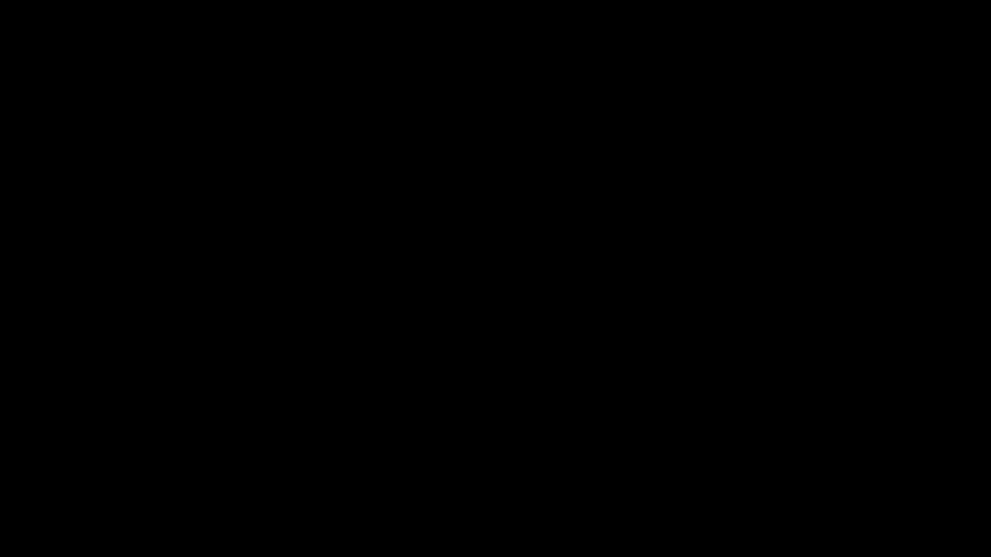
Step: Close '(etc)' and add the assignment 'Create a mail list for 25 addresses.' plus 'Solve the following questions'
{"action": "type", "text": ")"}
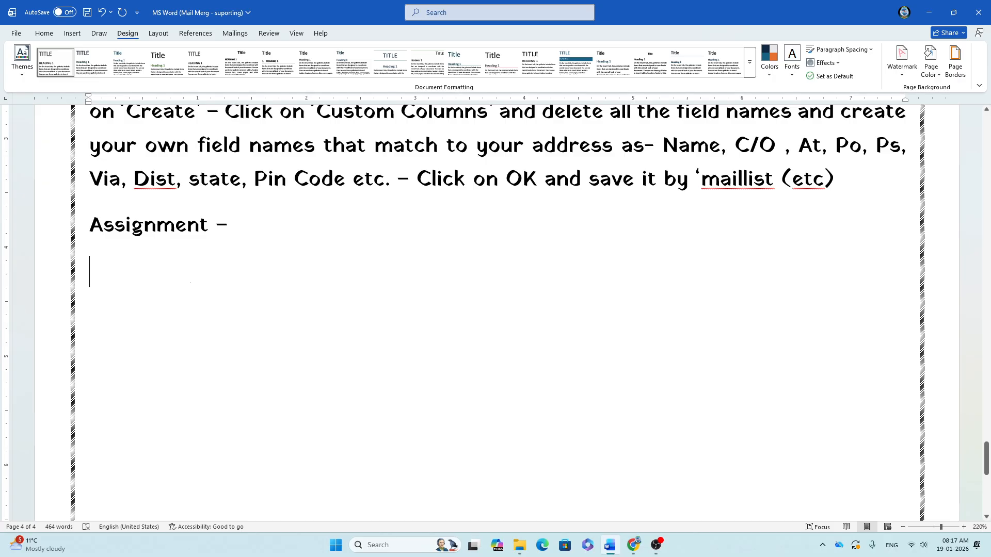
{"action": "type", "text": "Create "}
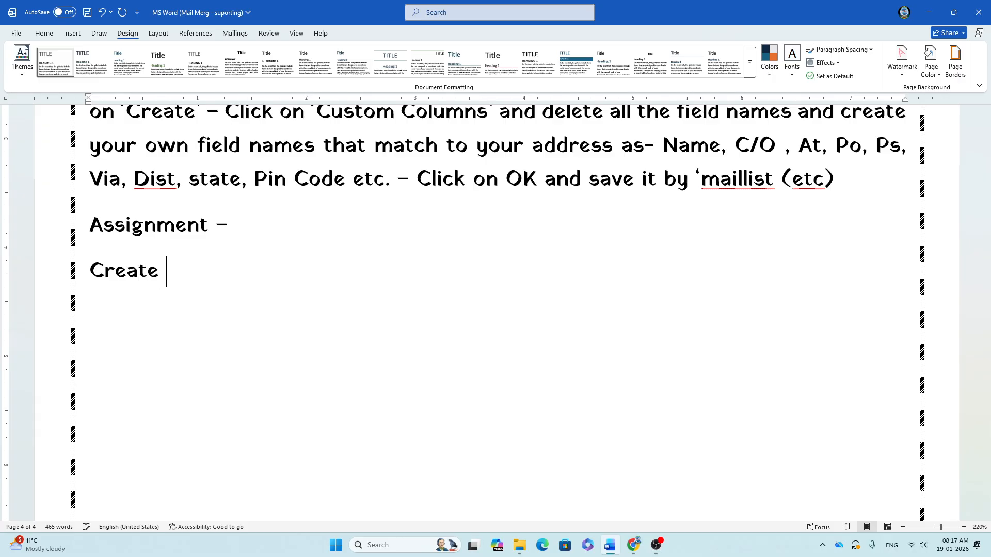
{"action": "type", "text": "a li"}
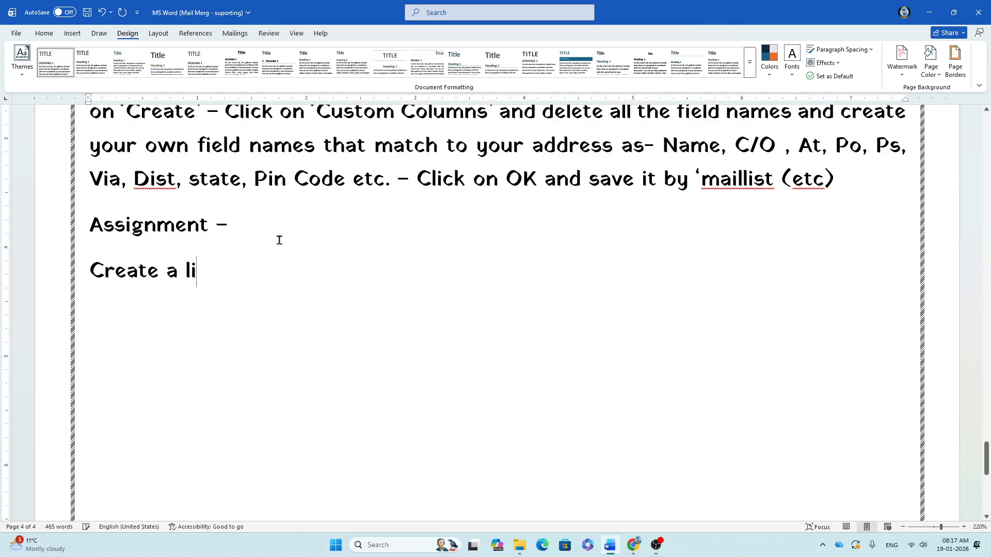
{"action": "key", "text": "BackSpace"}
{"action": "key", "text": "BackSpace"}
{"action": "key", "text": "BackSpace"}
{"action": "key", "text": "BackSpace"}
{"action": "type", "text": "a mail lis"}
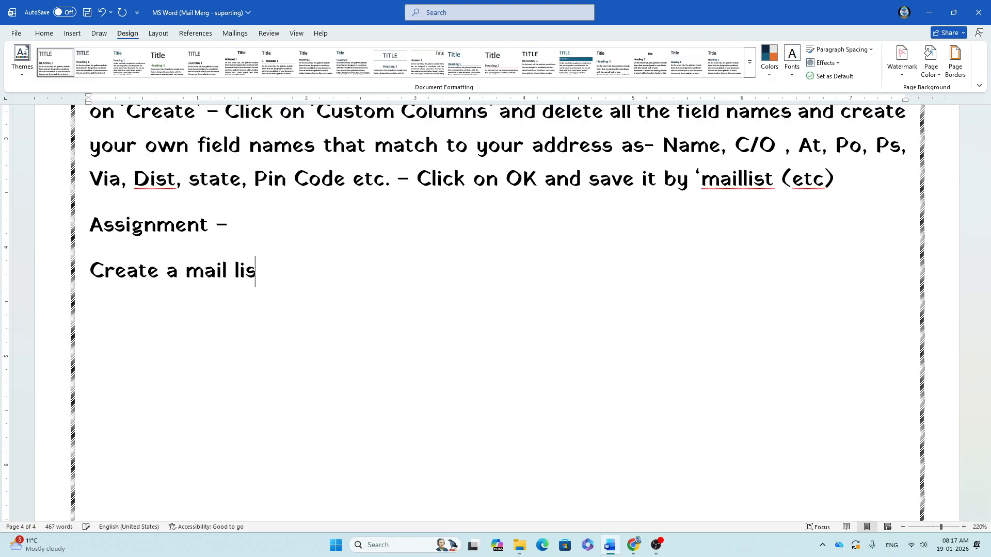
{"action": "type", "text": "t for 25"}
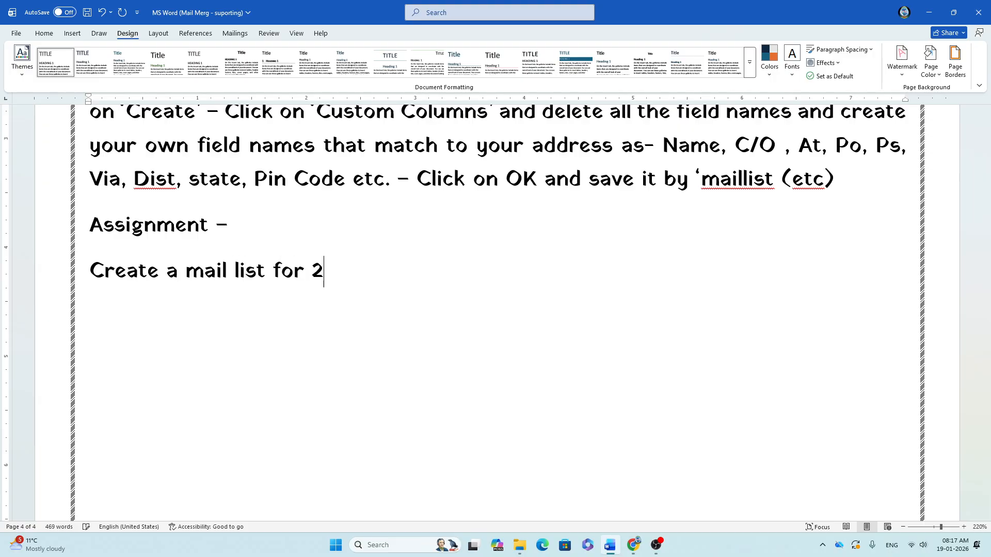
{"action": "type", "text": "ddresses. "}
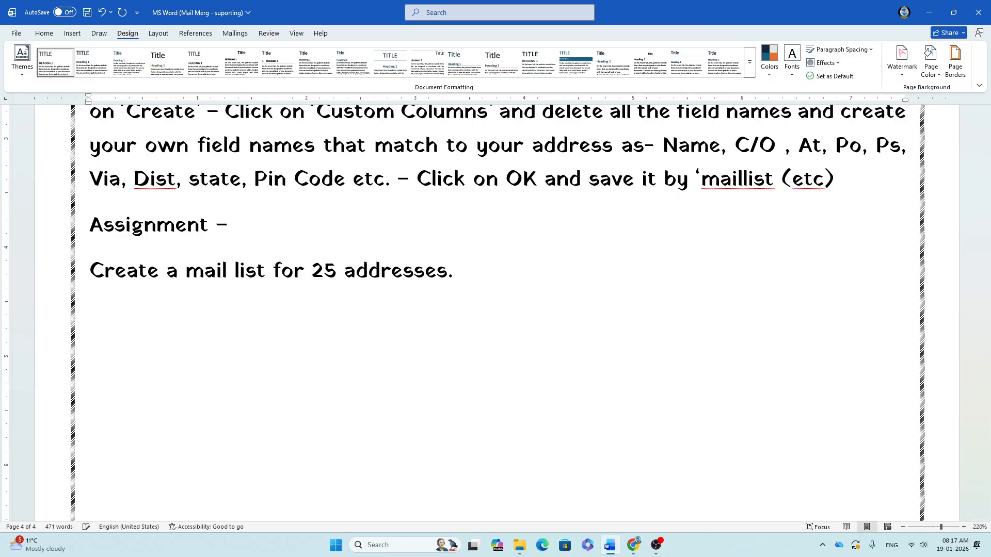
{"action": "type", "text": "Solve the fo"}
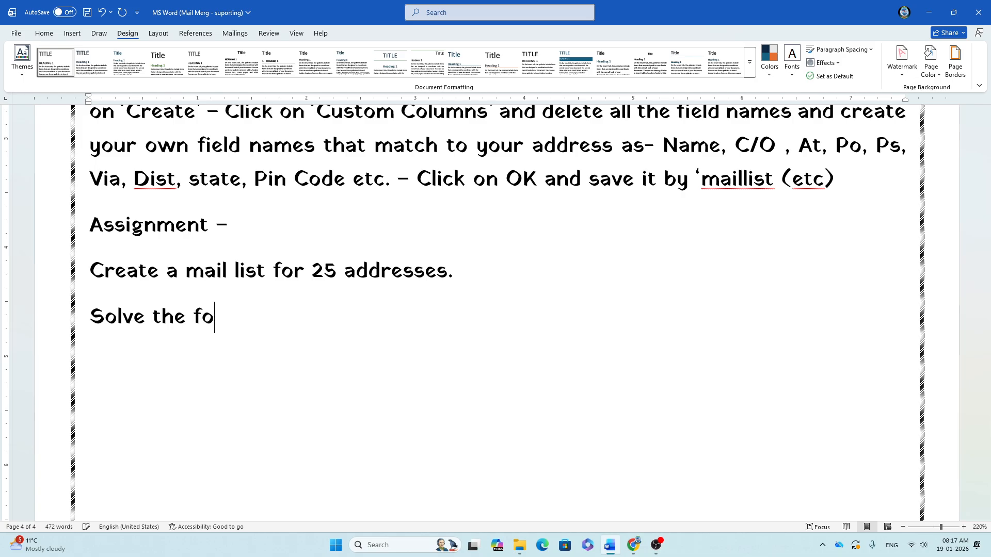
{"action": "type", "text": "llowing questio"}
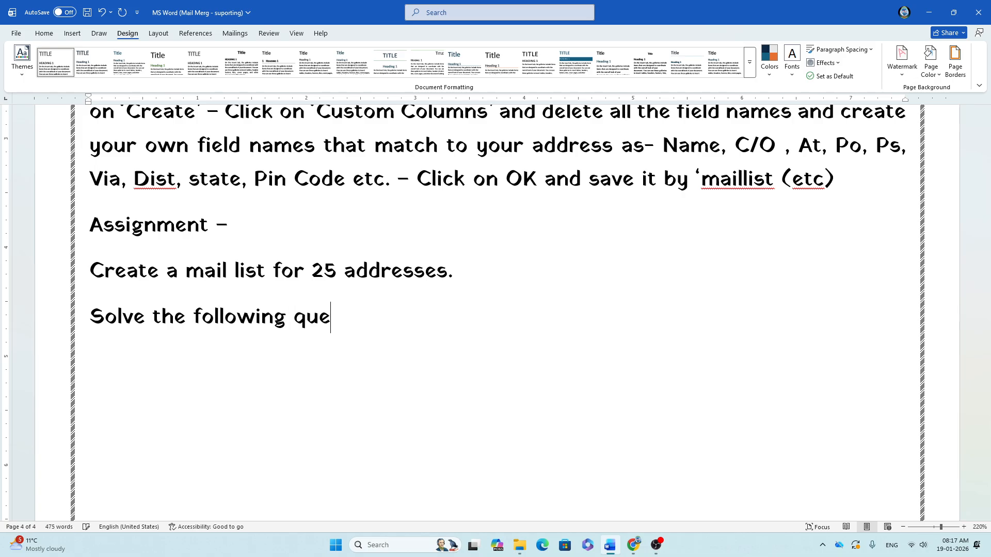
{"action": "type", "text": "ns"}
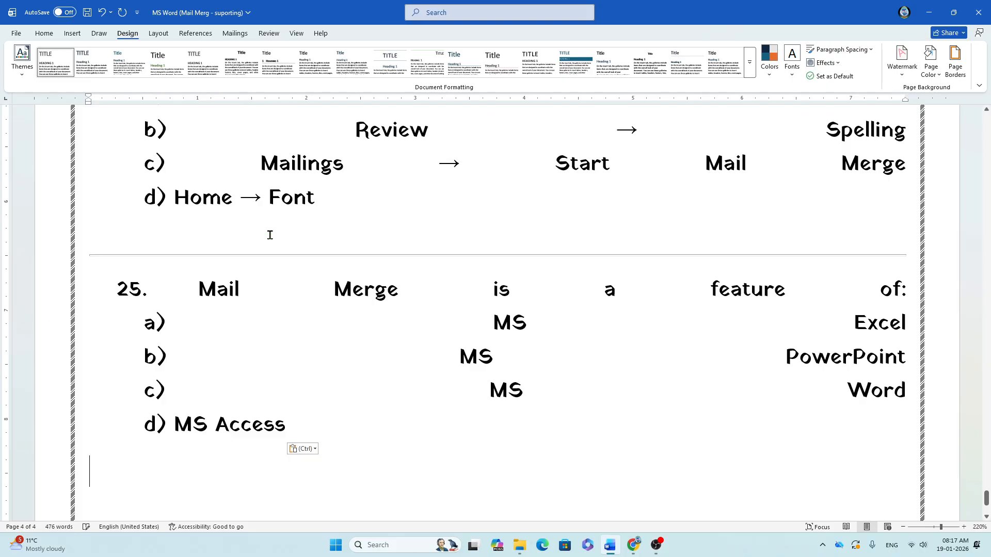
Step: Try left-aligning question 25, then undo the alignment change
{"action": "left_click", "coordinate": [227, 293]}
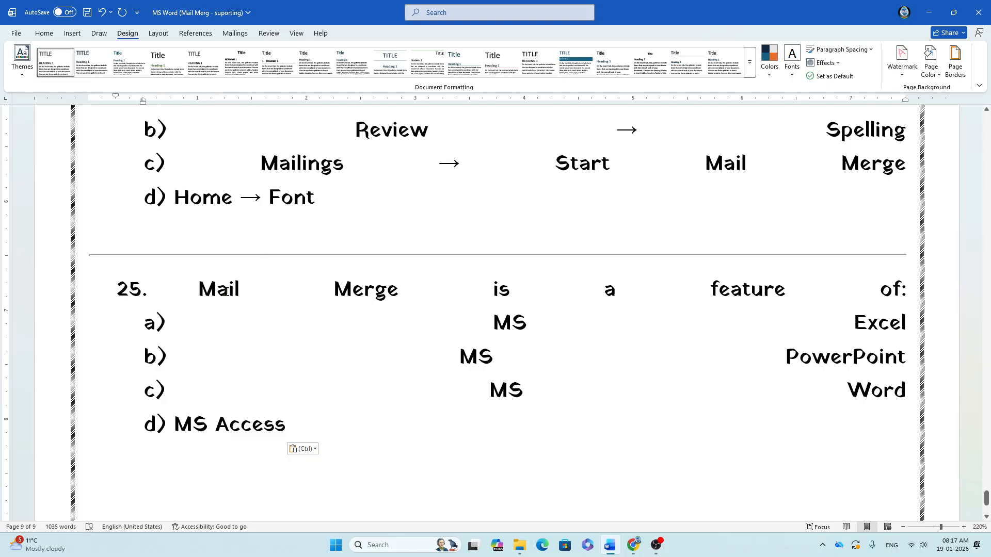
{"action": "key", "text": "ctrl+l"}
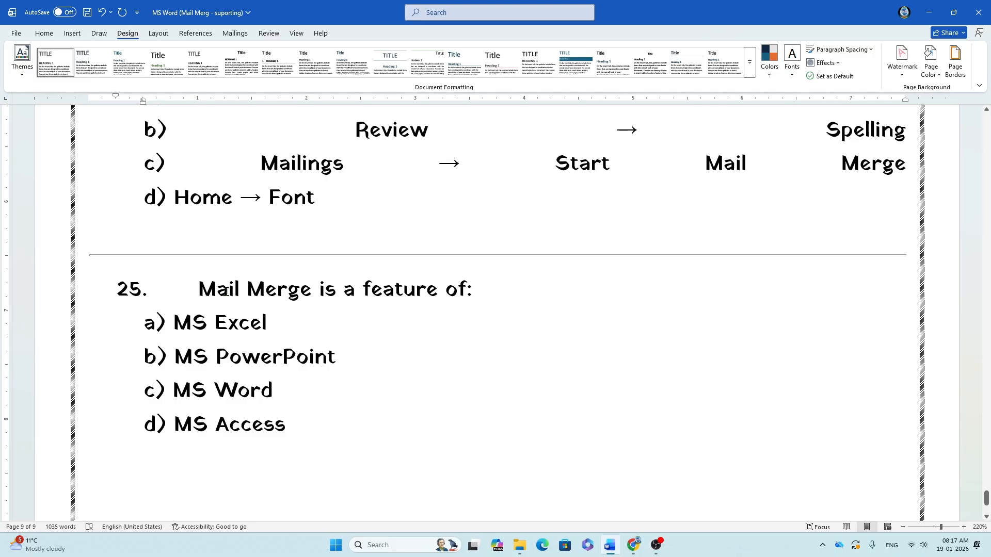
{"action": "key", "text": "ctrl+z"}
{"action": "key", "text": "ctrl+z"}
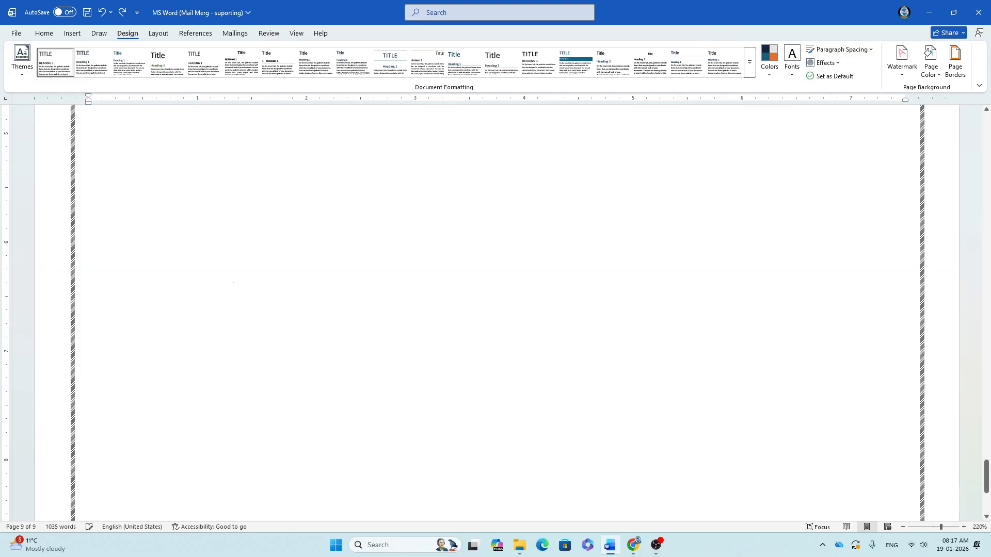
Step: Paste the multiple-choice mail merge quiz questions below the questions line and review them
{"action": "scroll", "coordinate": [496, 310], "scroll_direction": "down", "scroll_amount": 1}
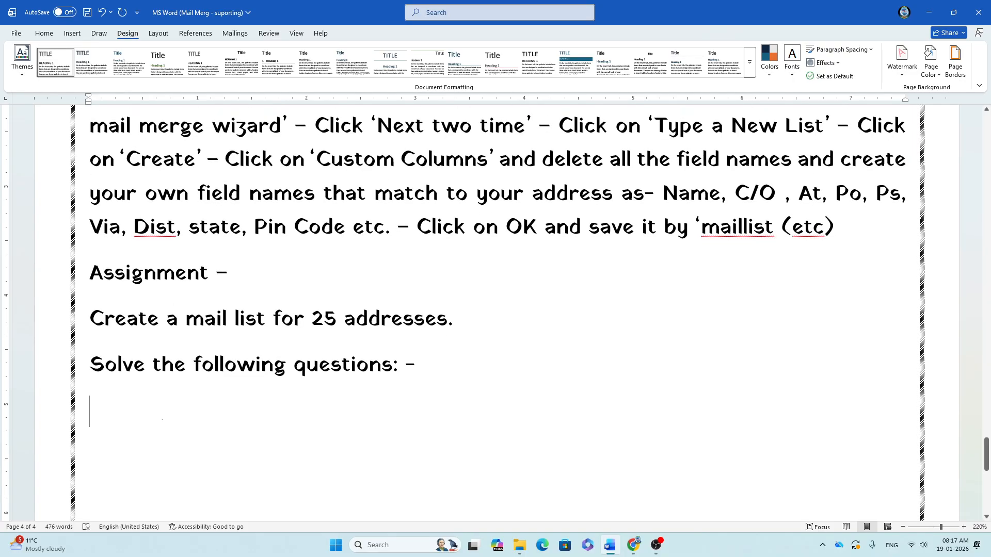
{"action": "key", "text": "ctrl+v"}
{"action": "scroll", "coordinate": [163, 394], "scroll_direction": "up", "scroll_amount": 12}
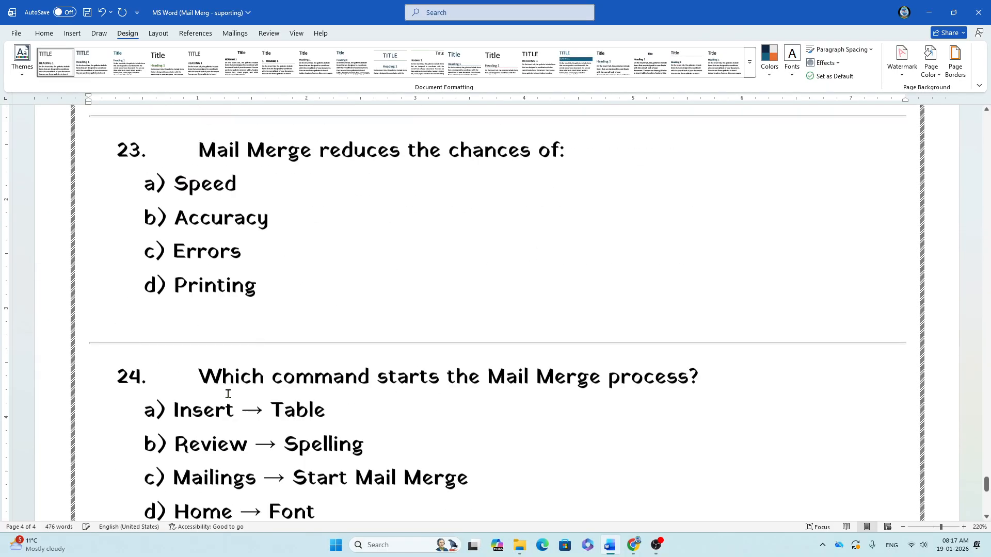
{"action": "scroll", "coordinate": [228, 394], "scroll_direction": "up", "scroll_amount": 20}
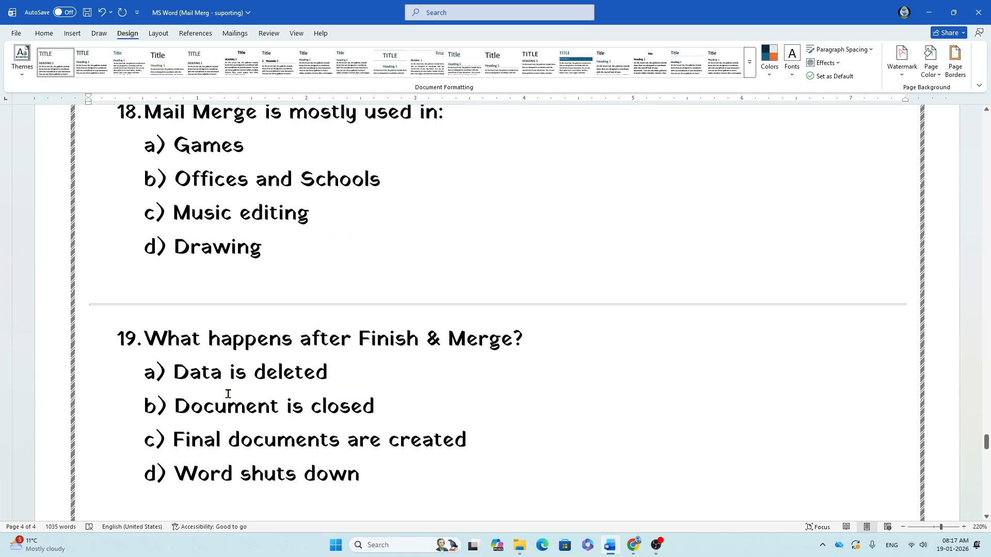
{"action": "scroll", "coordinate": [227, 393], "scroll_direction": "up", "scroll_amount": 20}
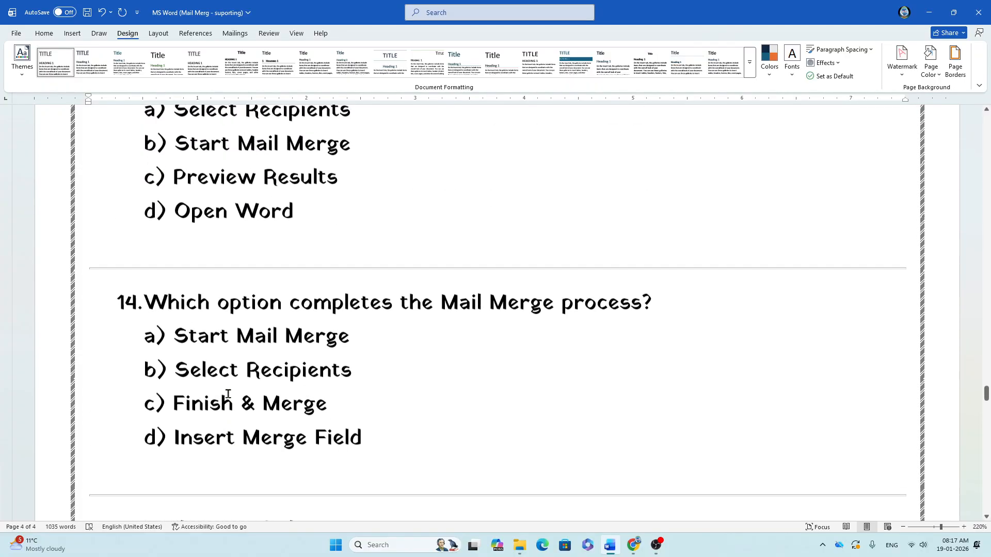
{"action": "scroll", "coordinate": [227, 394], "scroll_direction": "up", "scroll_amount": 20}
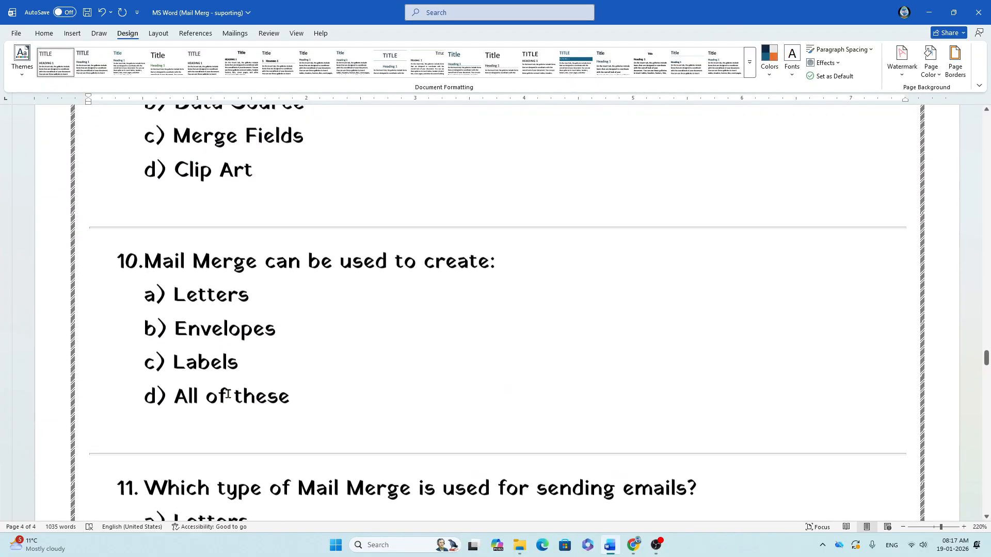
{"action": "scroll", "coordinate": [228, 394], "scroll_direction": "up", "scroll_amount": 20}
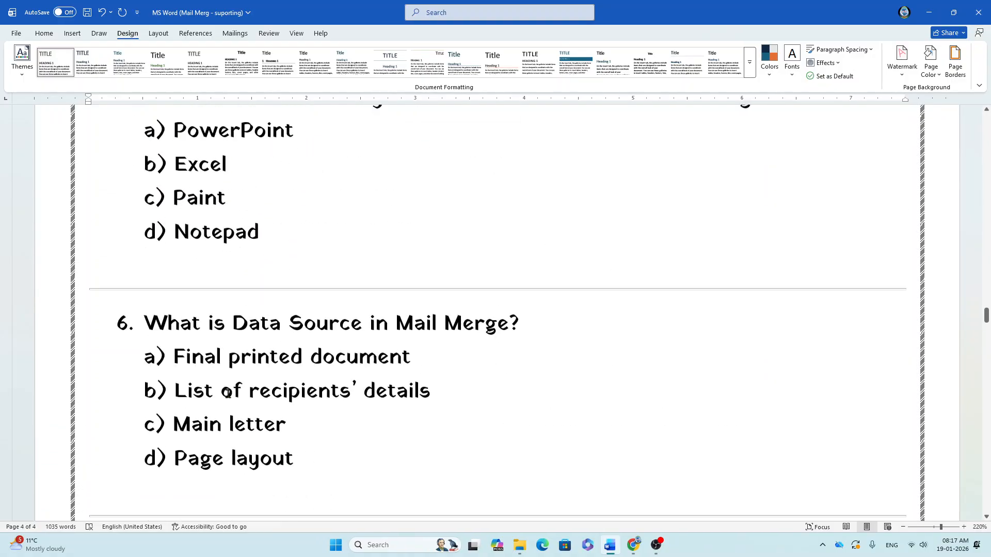